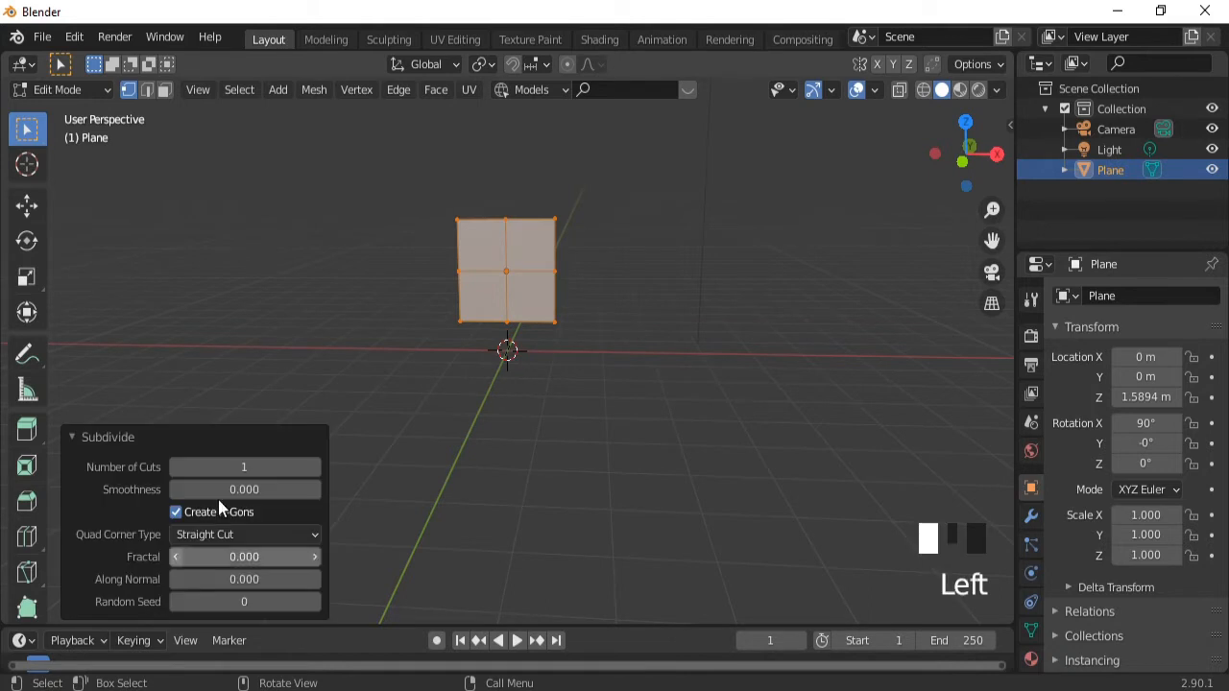
Set the plane's subdivision to 50 cuts and return to Object Mode.
left_click(244, 467)
type("50")
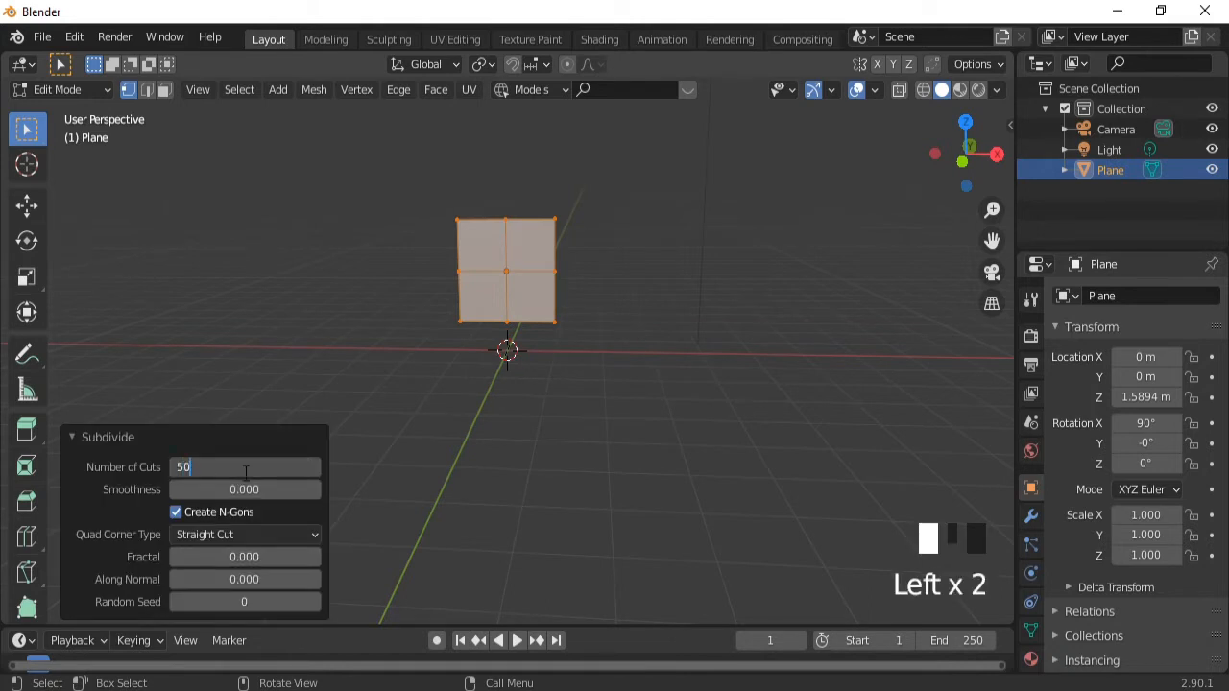
key("Return")
left_click(120, 439)
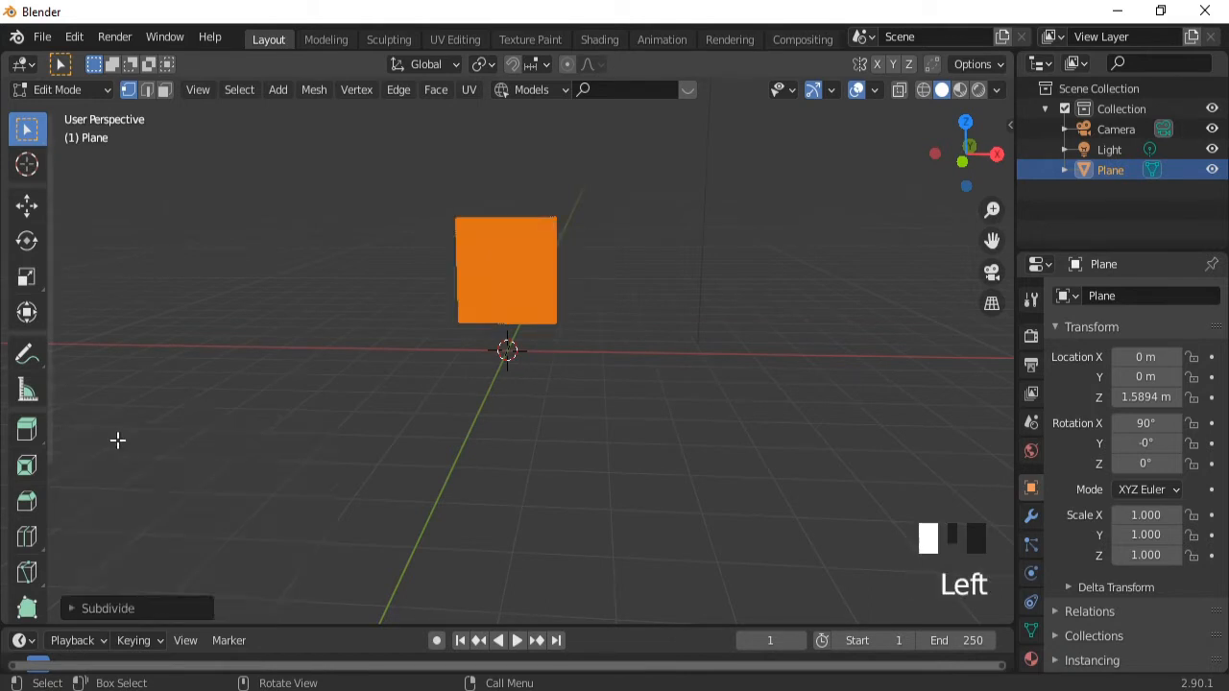
key("Tab")
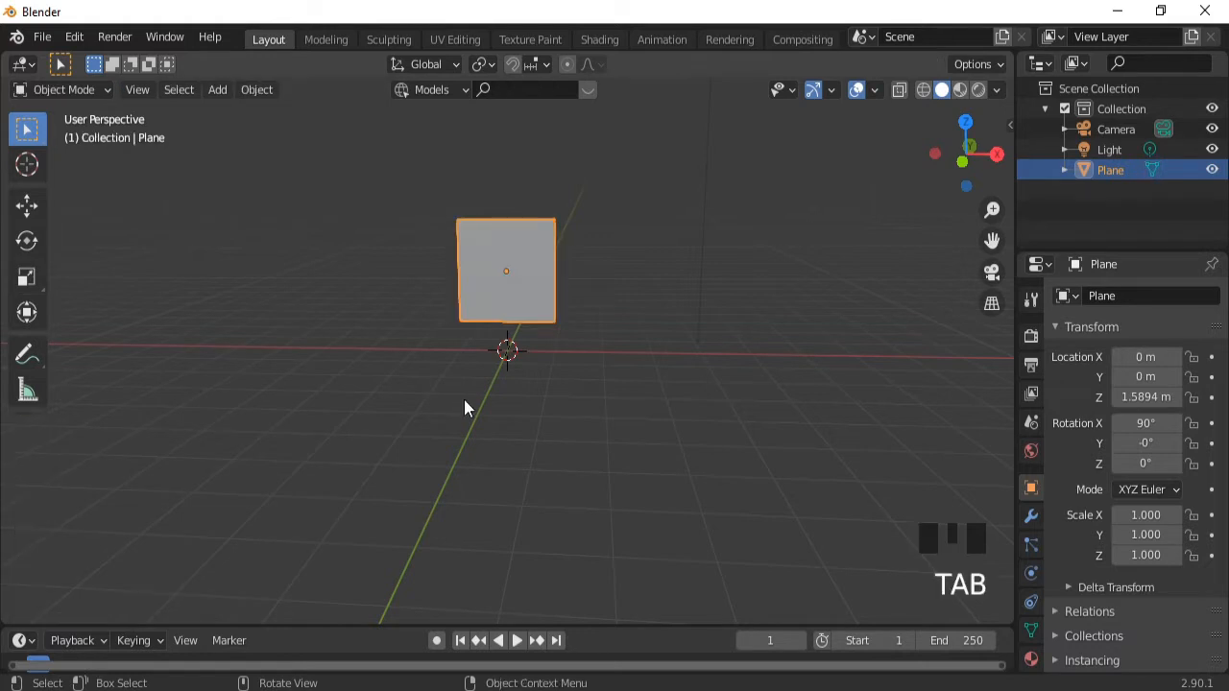
Look up the Cell Fracture add-on in the preferences to check whether it is enabled.
left_click(72, 33)
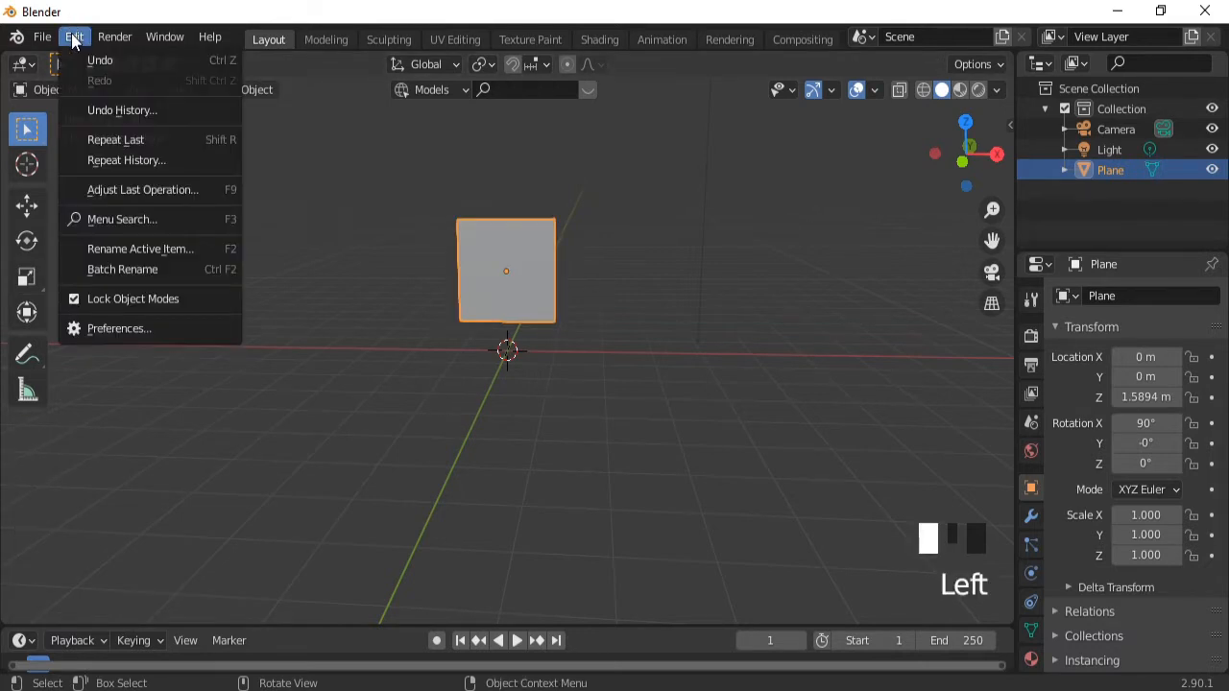
left_click(116, 329)
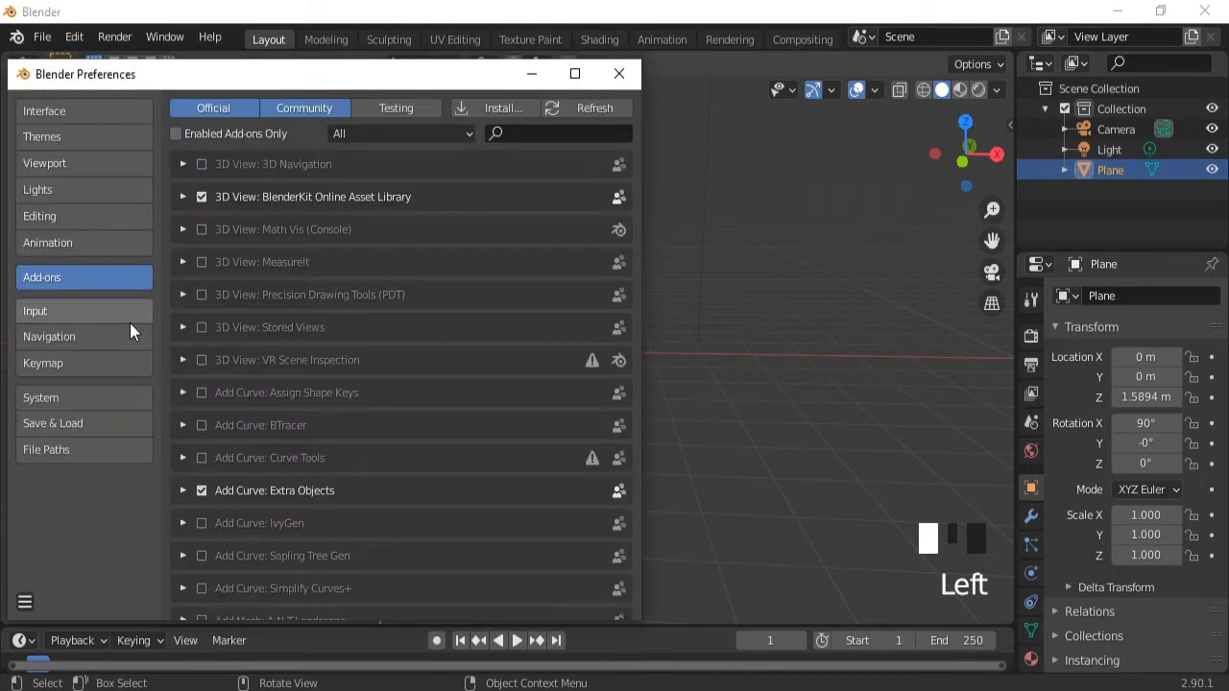
left_click(539, 134)
type("ce")
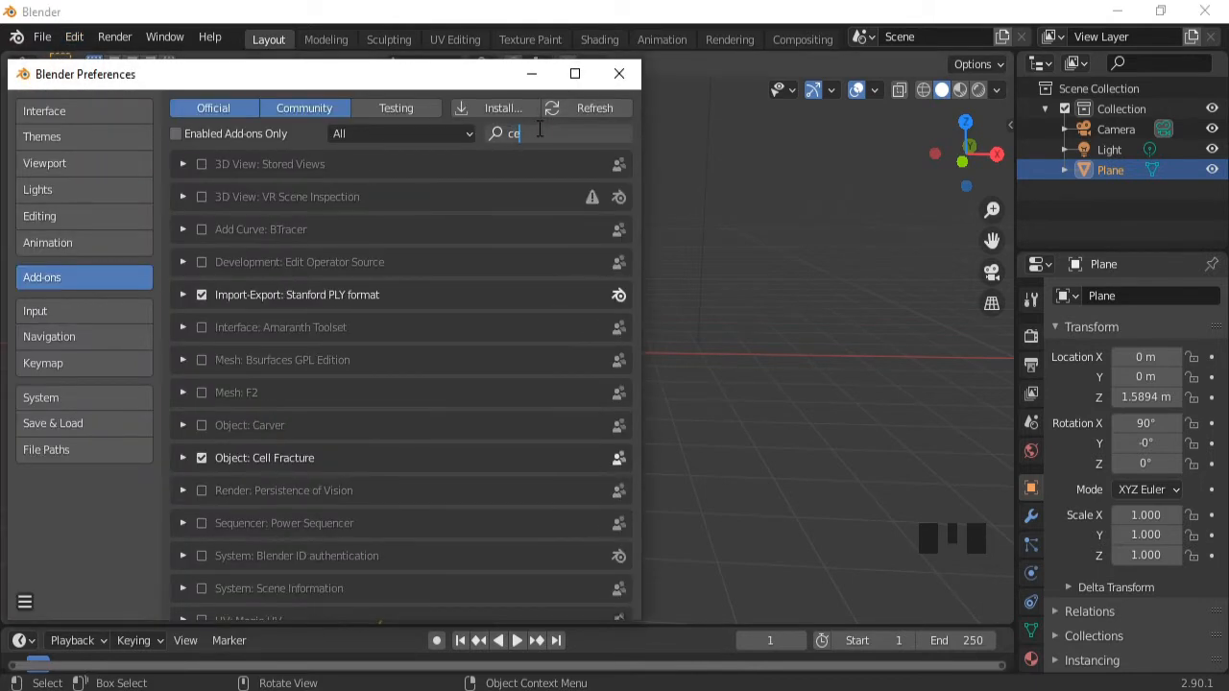
type("ll")
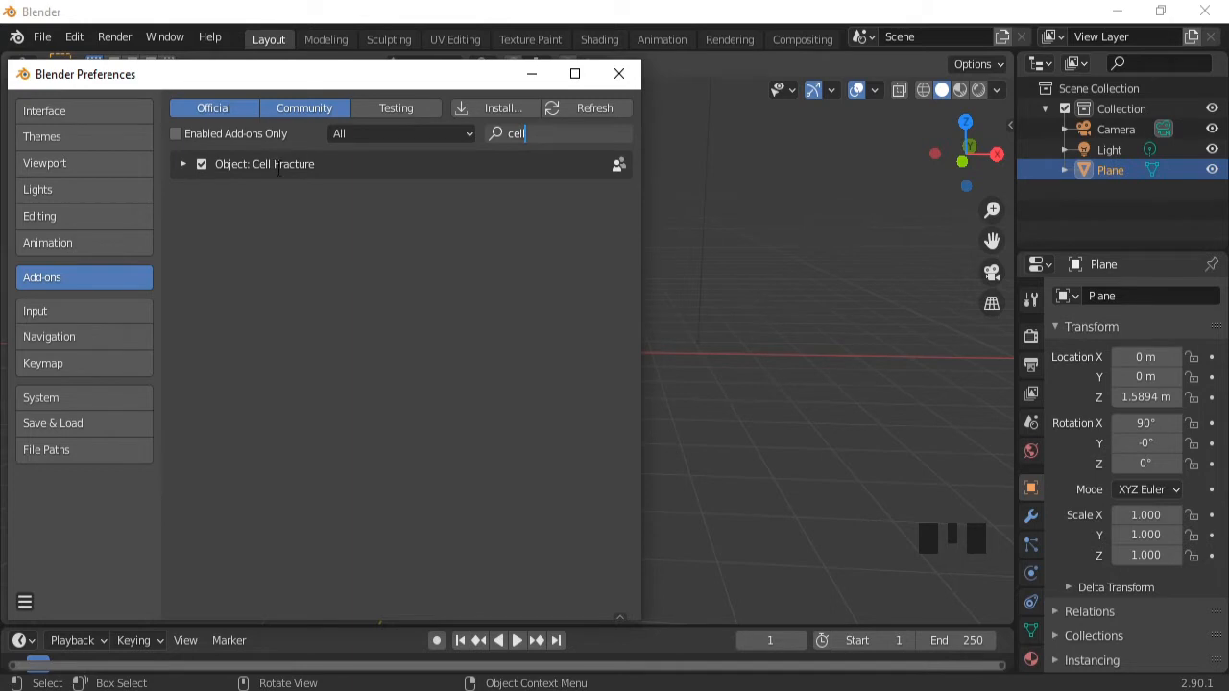
left_click(619, 75)
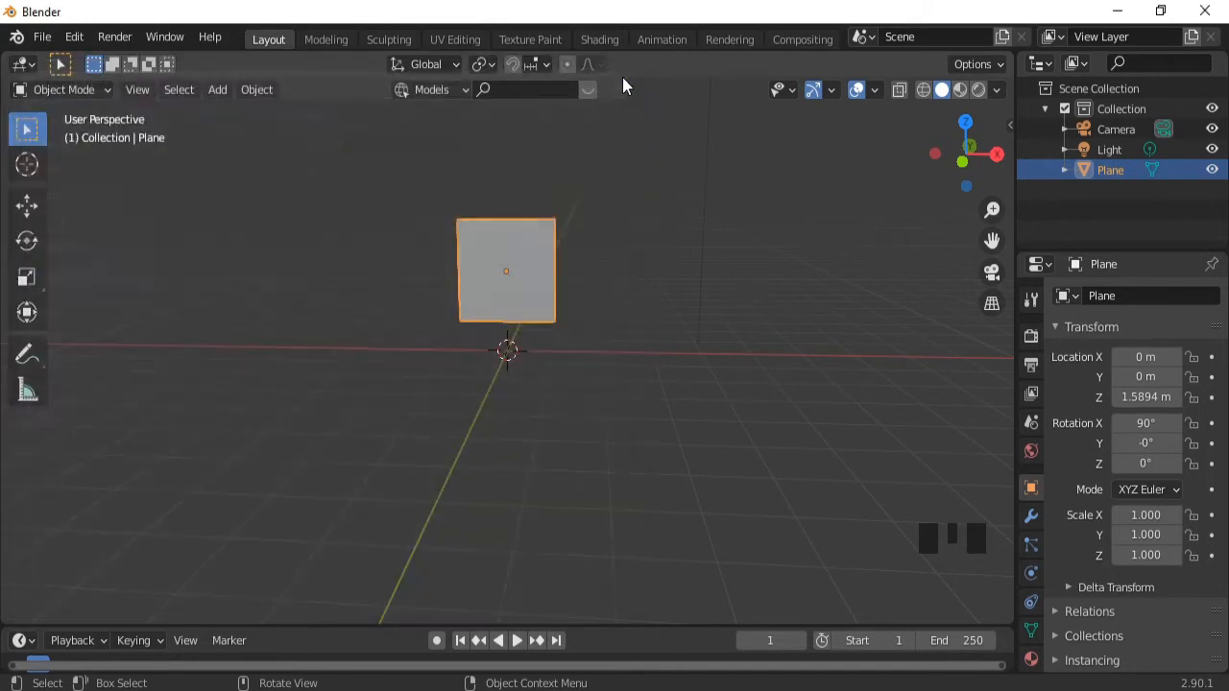
Apply Cell Fracture to the plane with a source limit of 150 and a noise of 1.00.
left_click(73, 37)
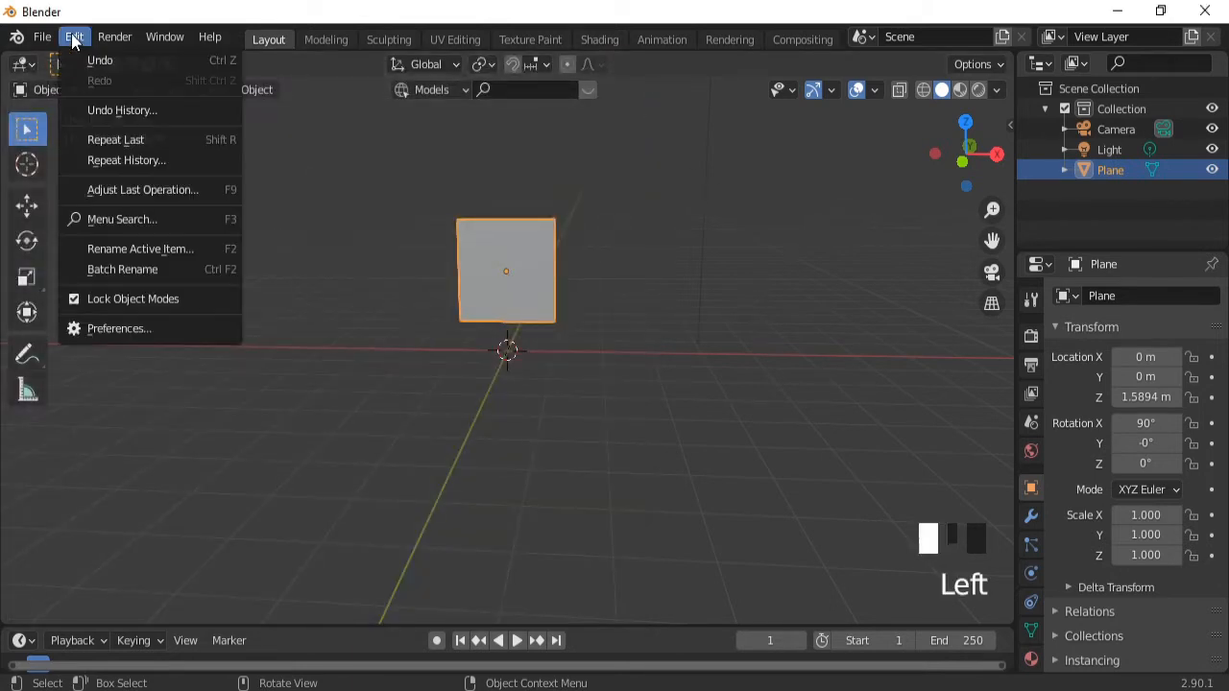
left_click(137, 219)
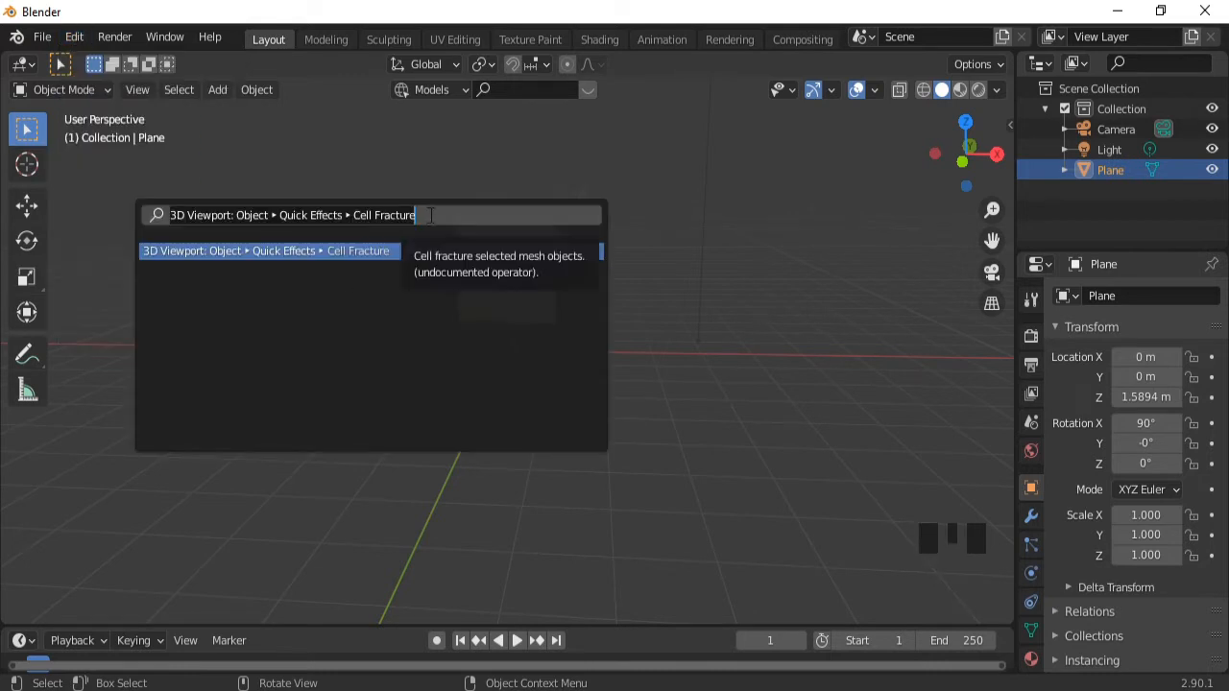
type("cell")
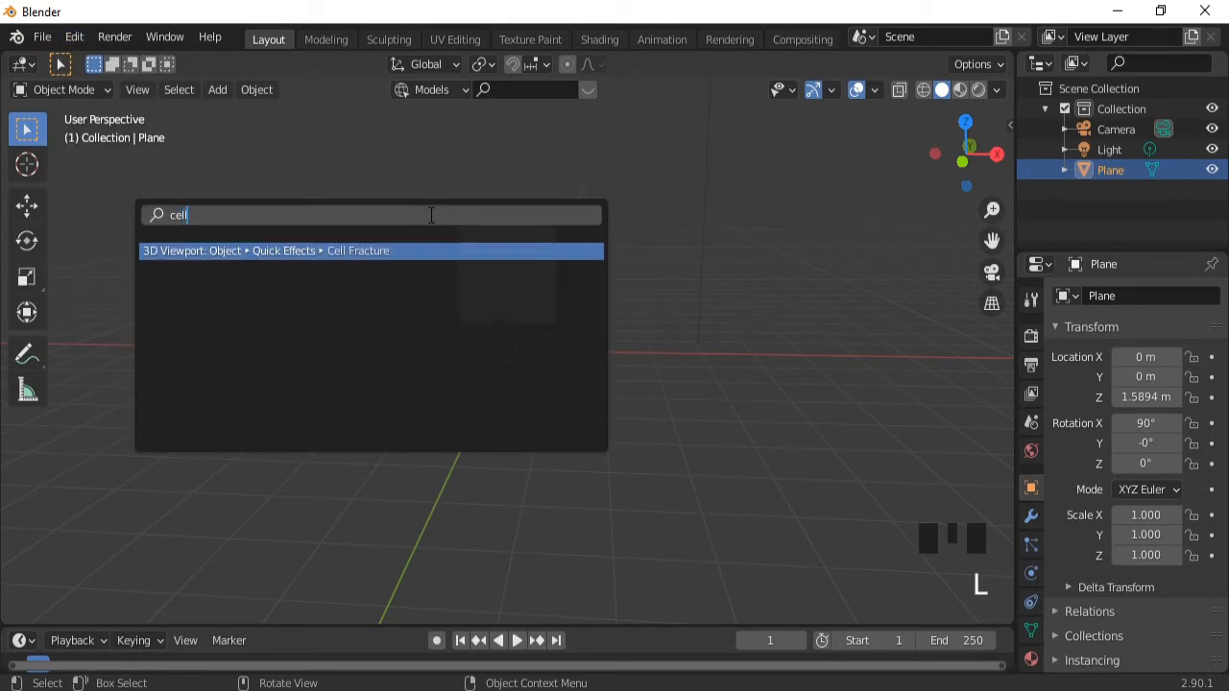
left_click(342, 251)
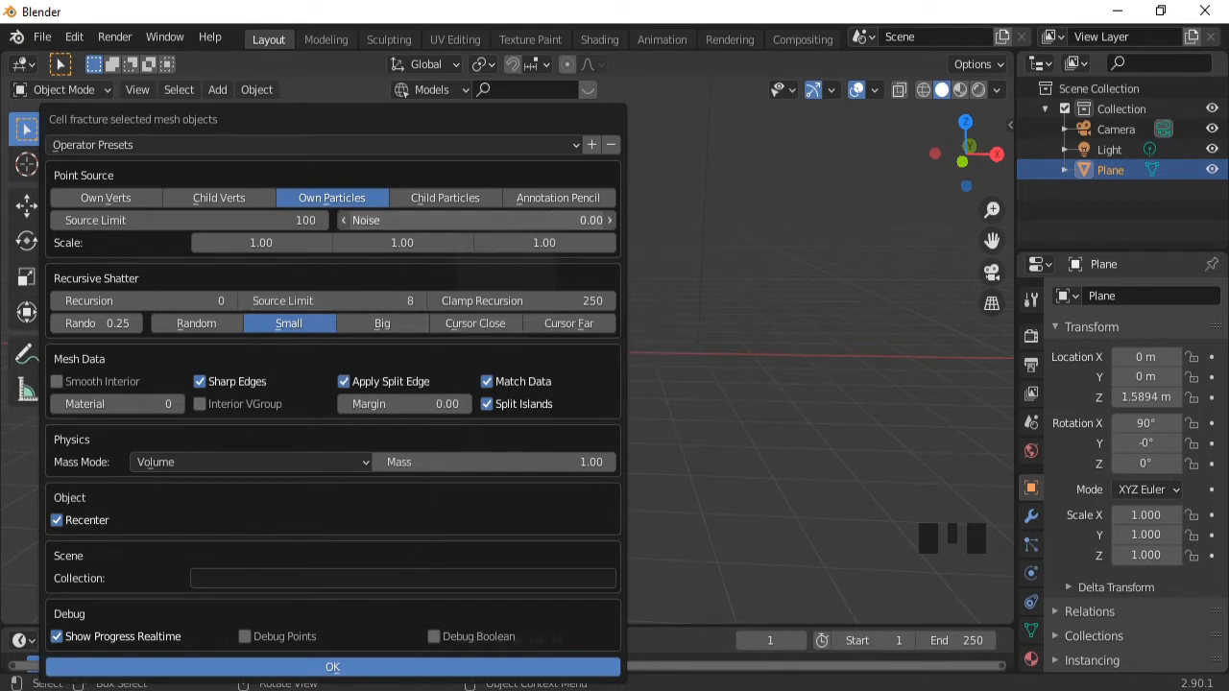
left_click(269, 225)
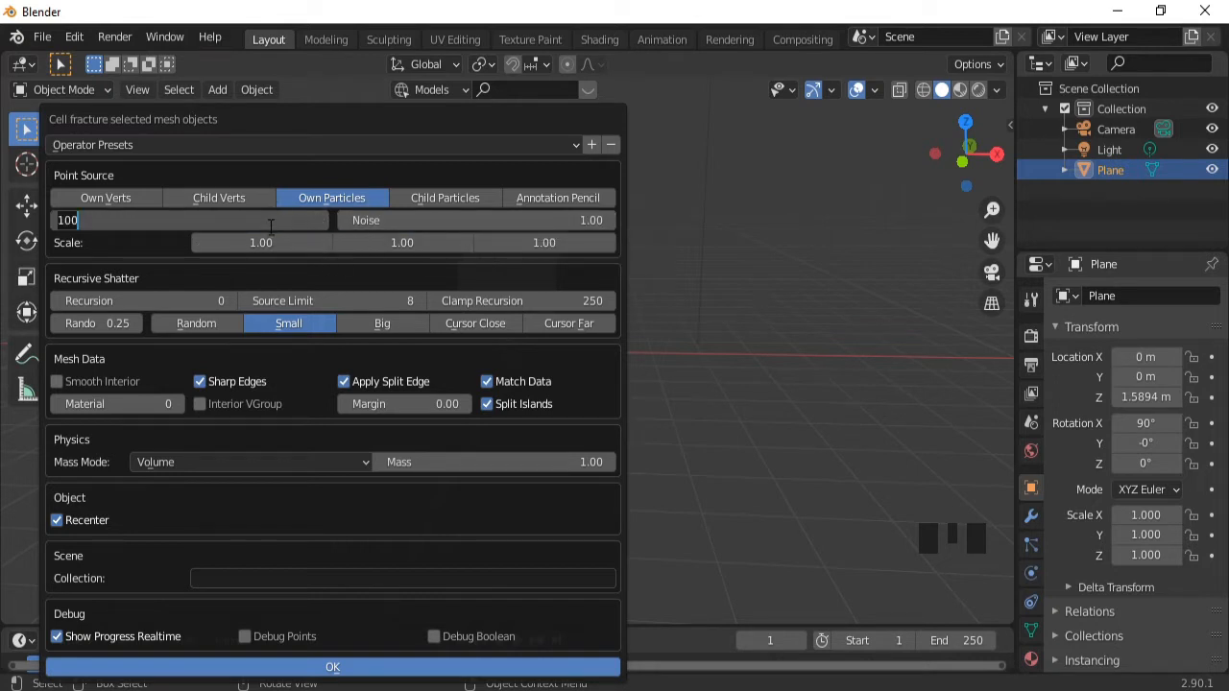
type("150")
key("Return")
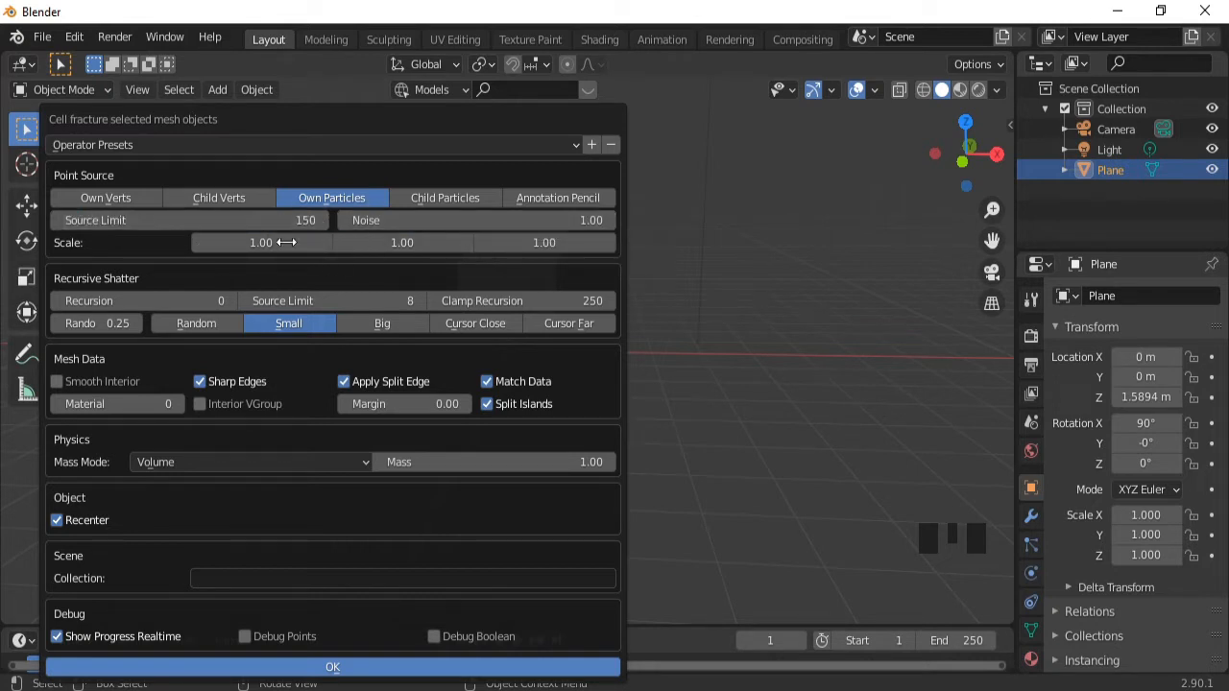
left_click(351, 670)
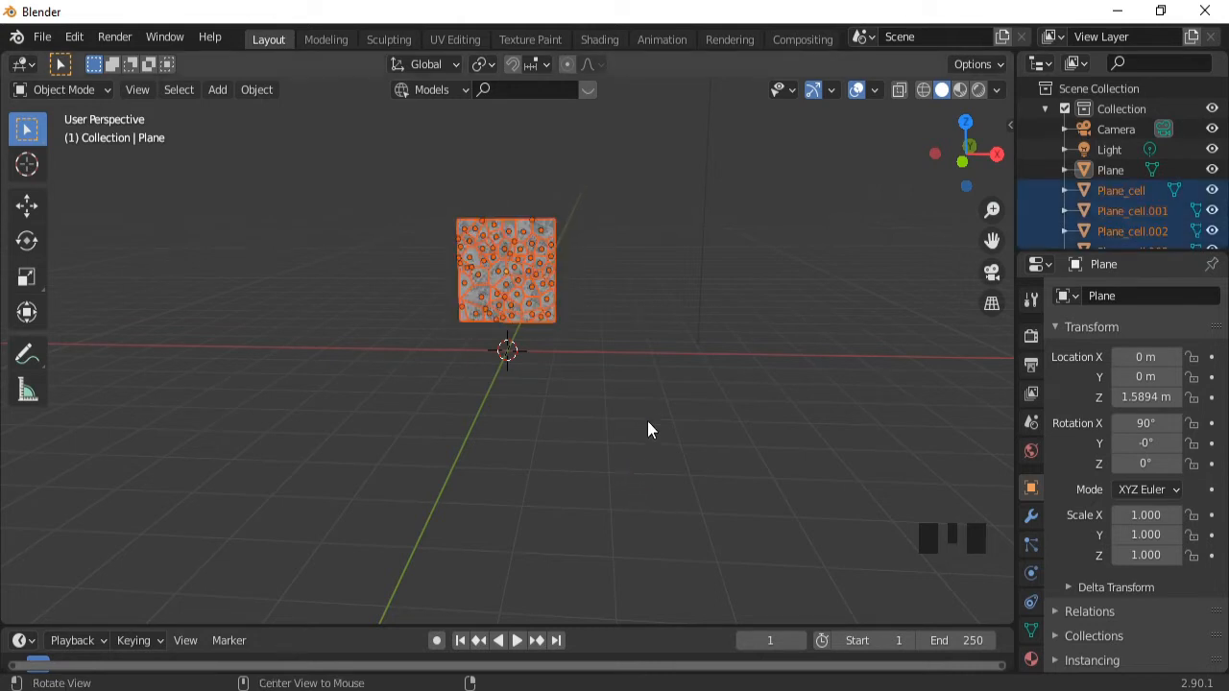
middle_click_drag(645, 422, 690, 449)
key("g")
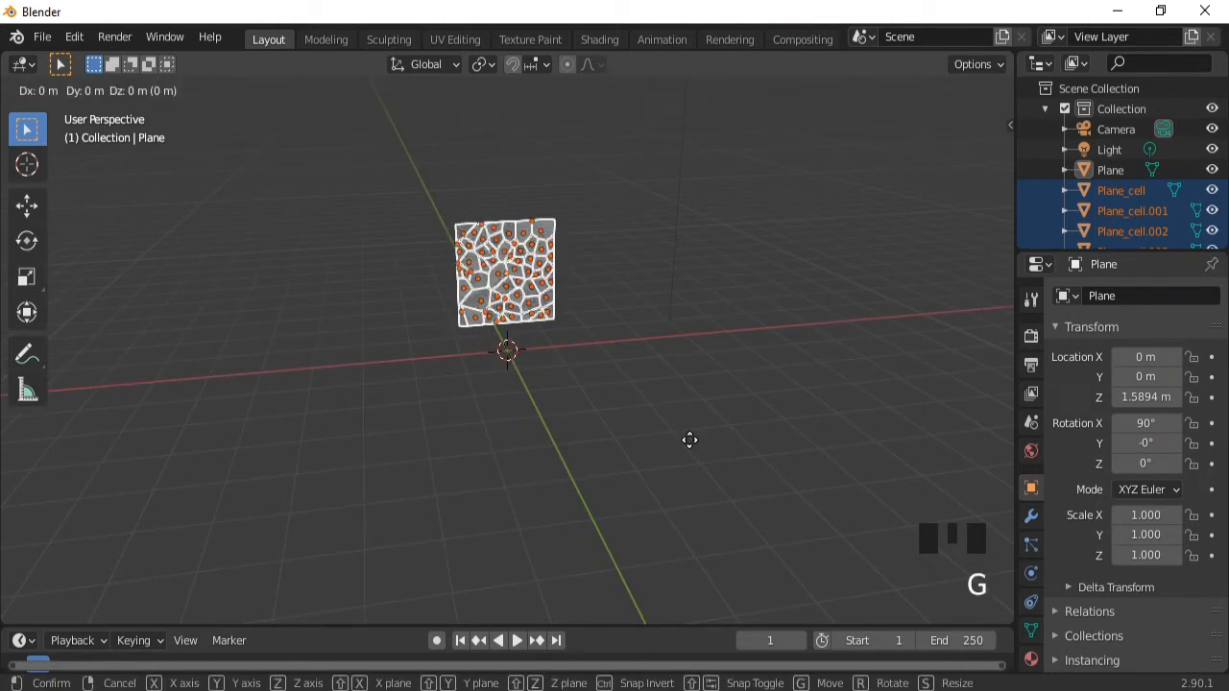
key("x")
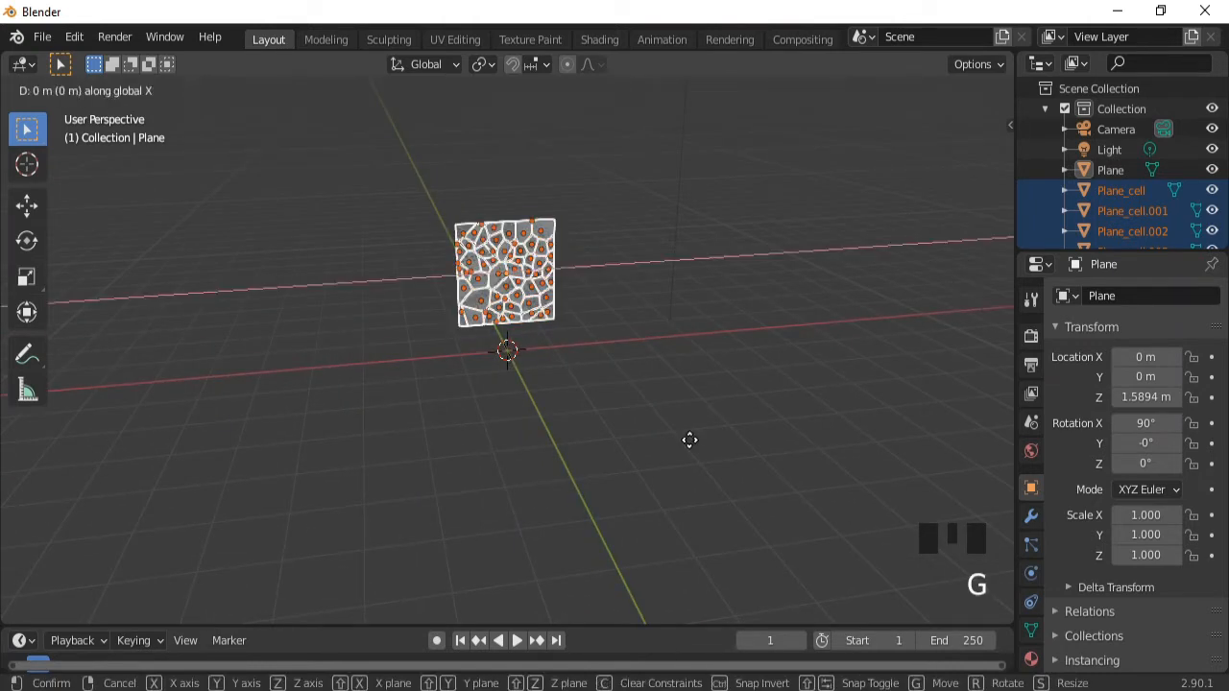
left_click(689, 440)
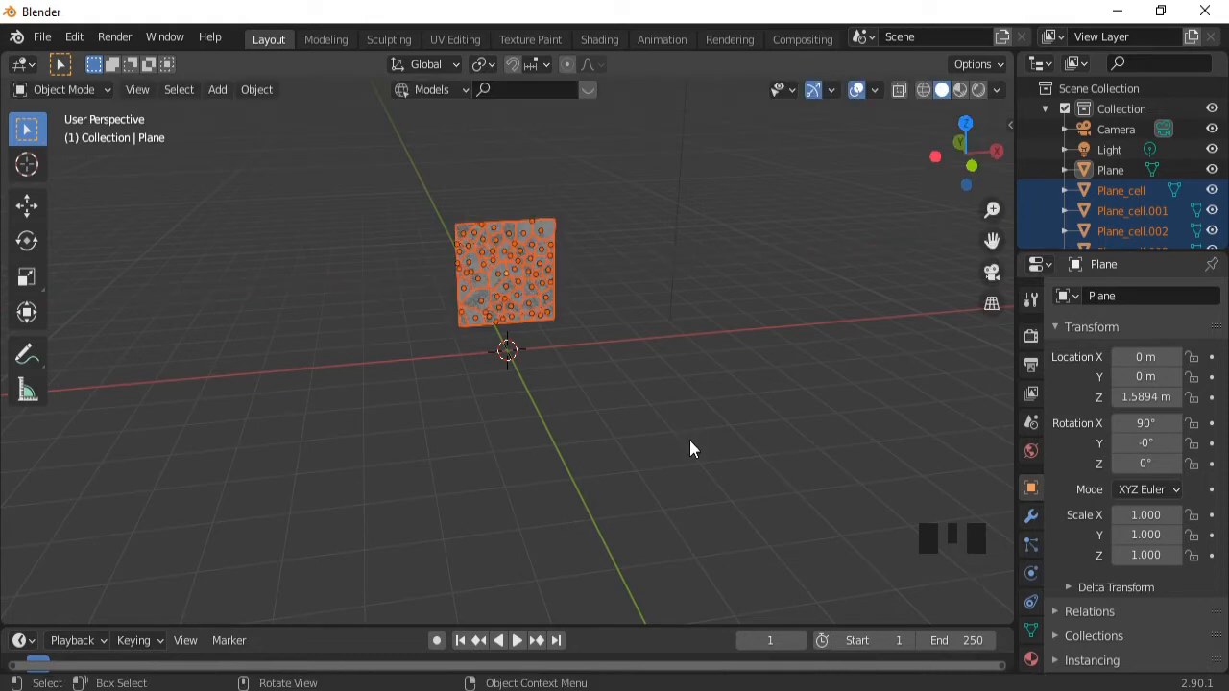
Move the original unfractured plane about 2.84 m along X away from the fragments and delete it.
left_click(1110, 170)
key("g")
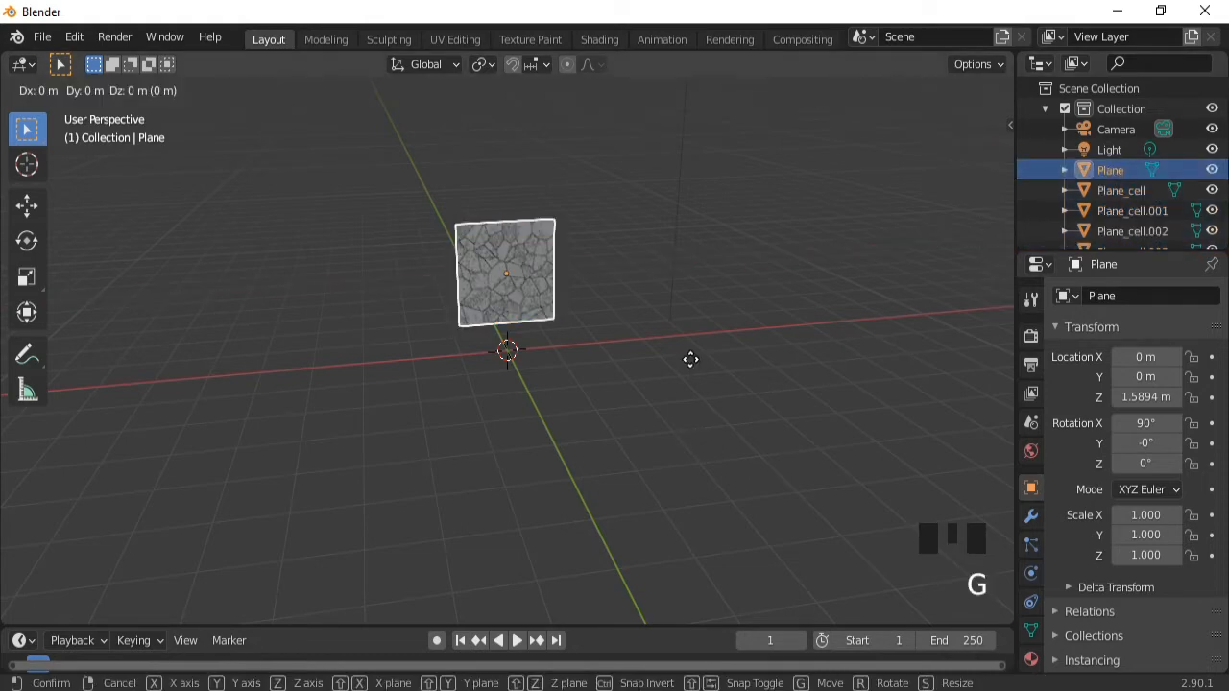
key("x")
left_click(823, 351)
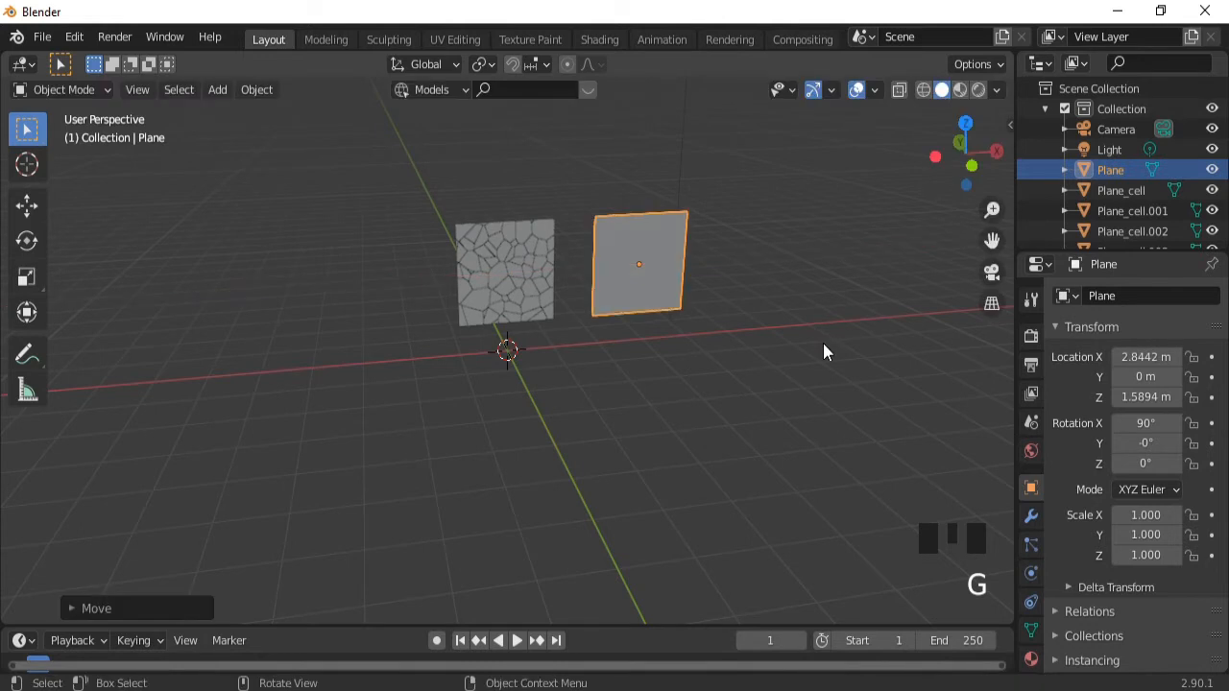
key("x")
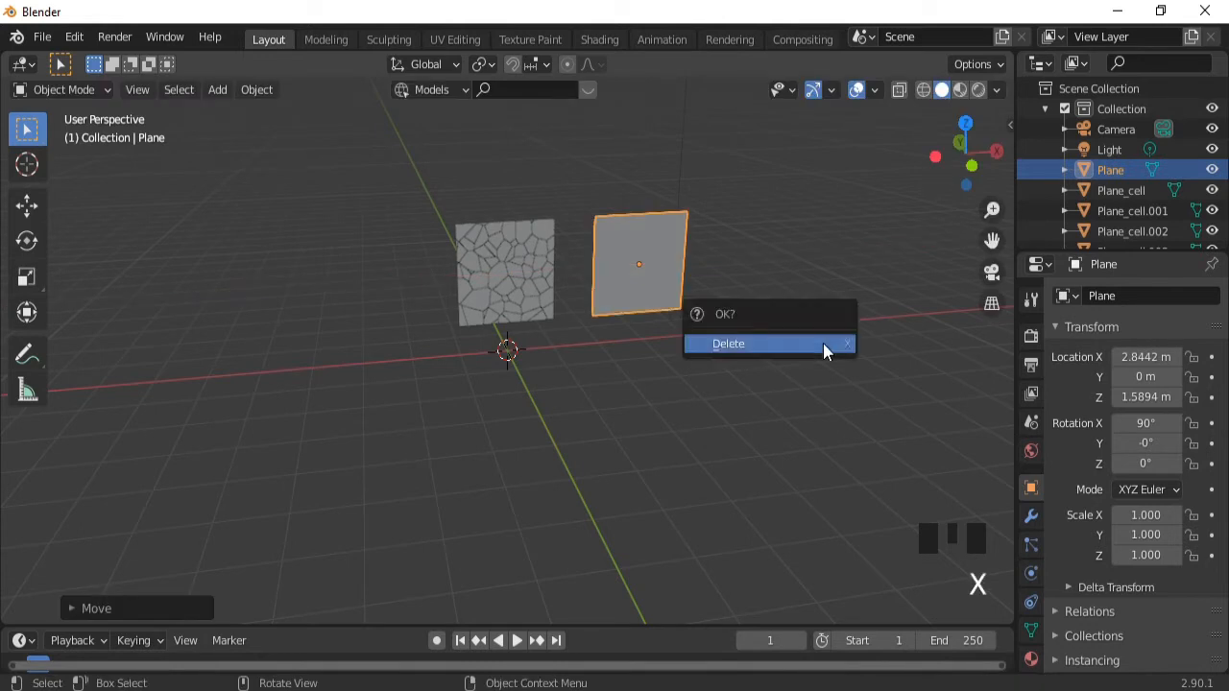
left_click(762, 346)
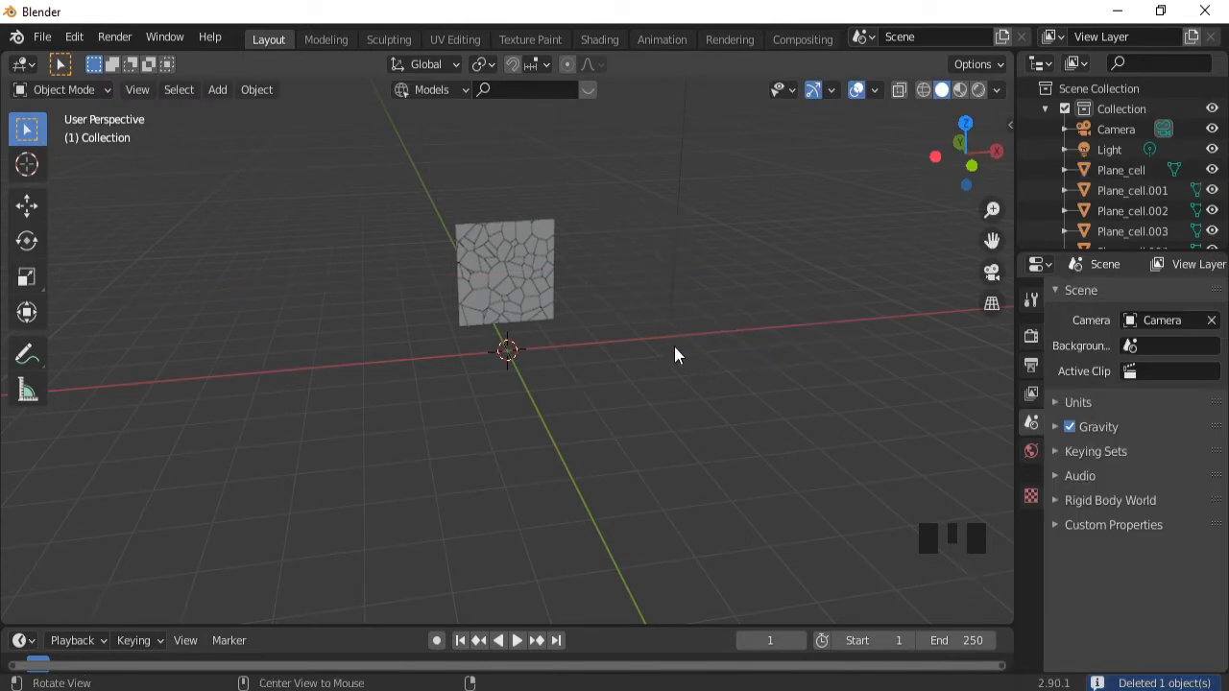
middle_click_drag(675, 349, 575, 339)
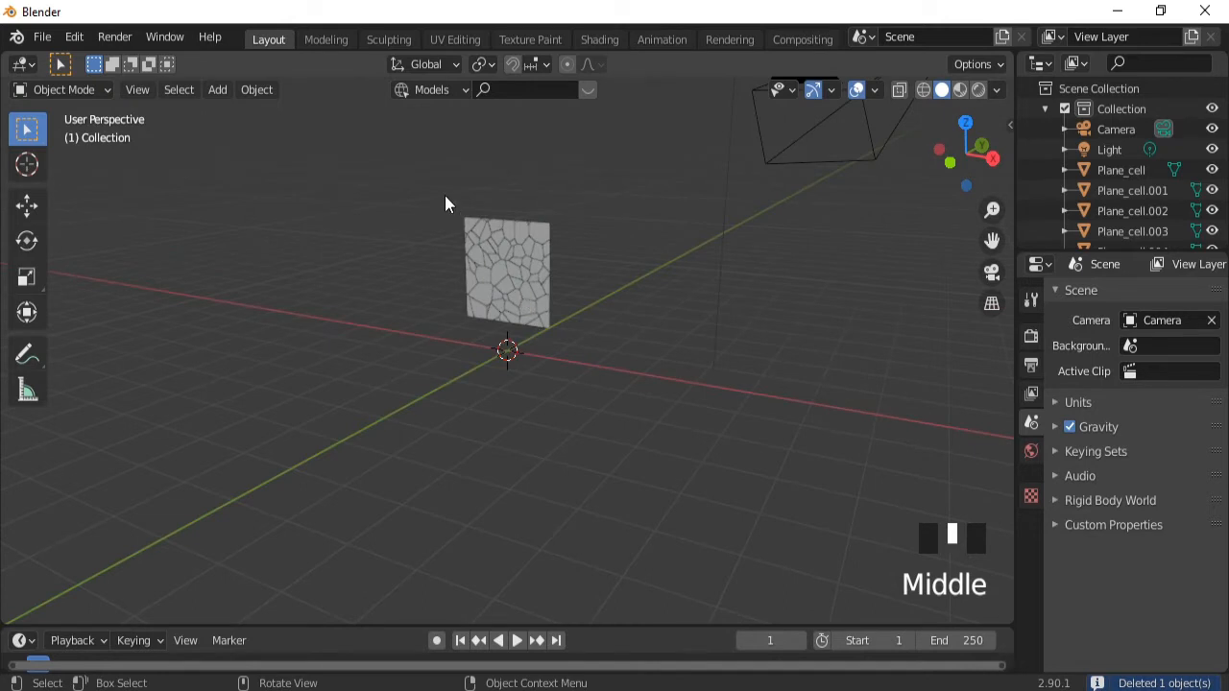
left_click_drag(445, 196, 580, 356)
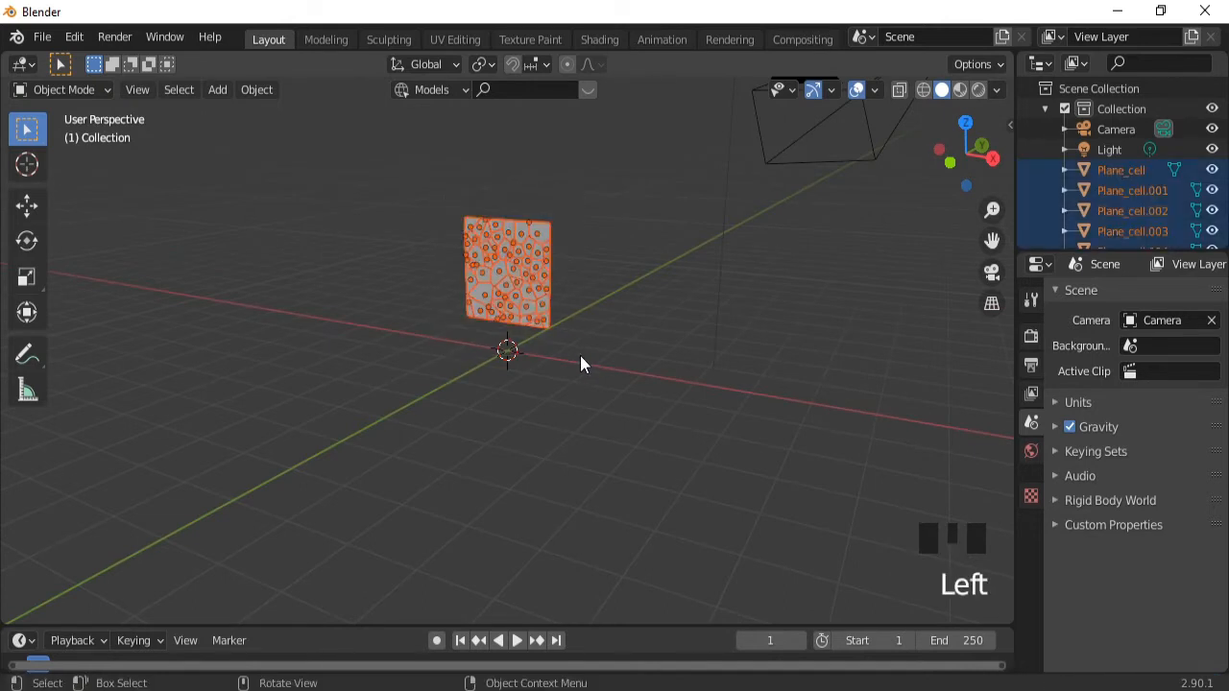
middle_click_drag(510, 415, 576, 395)
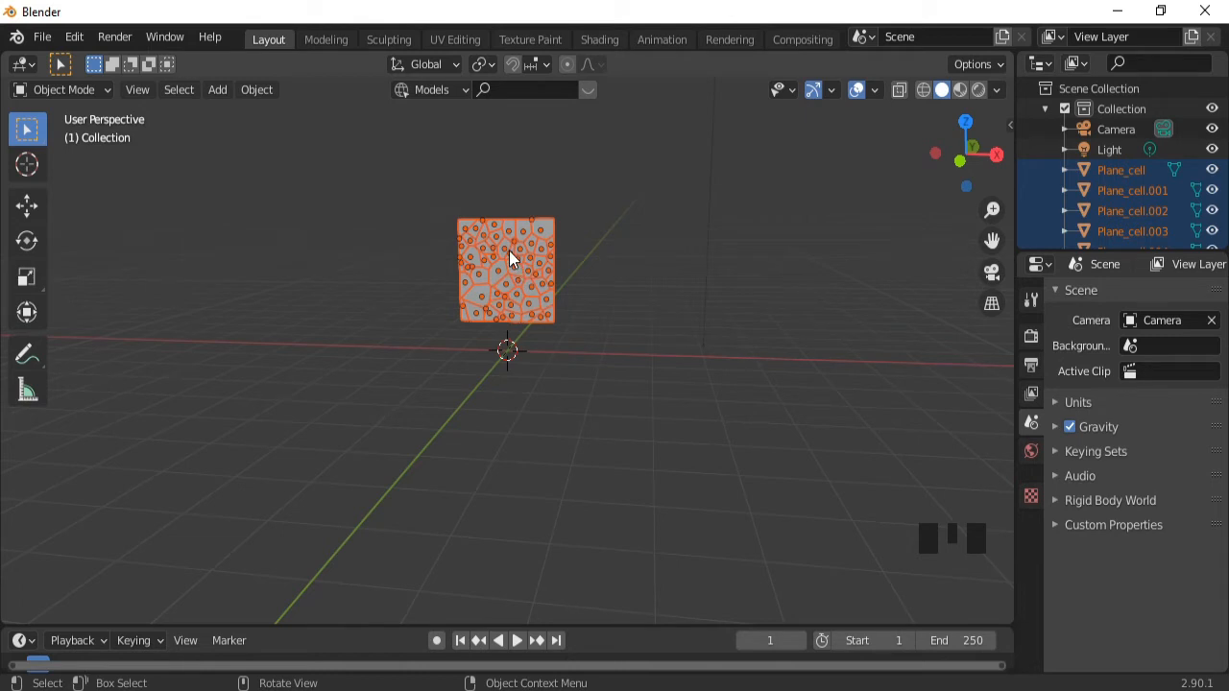
left_click(414, 213)
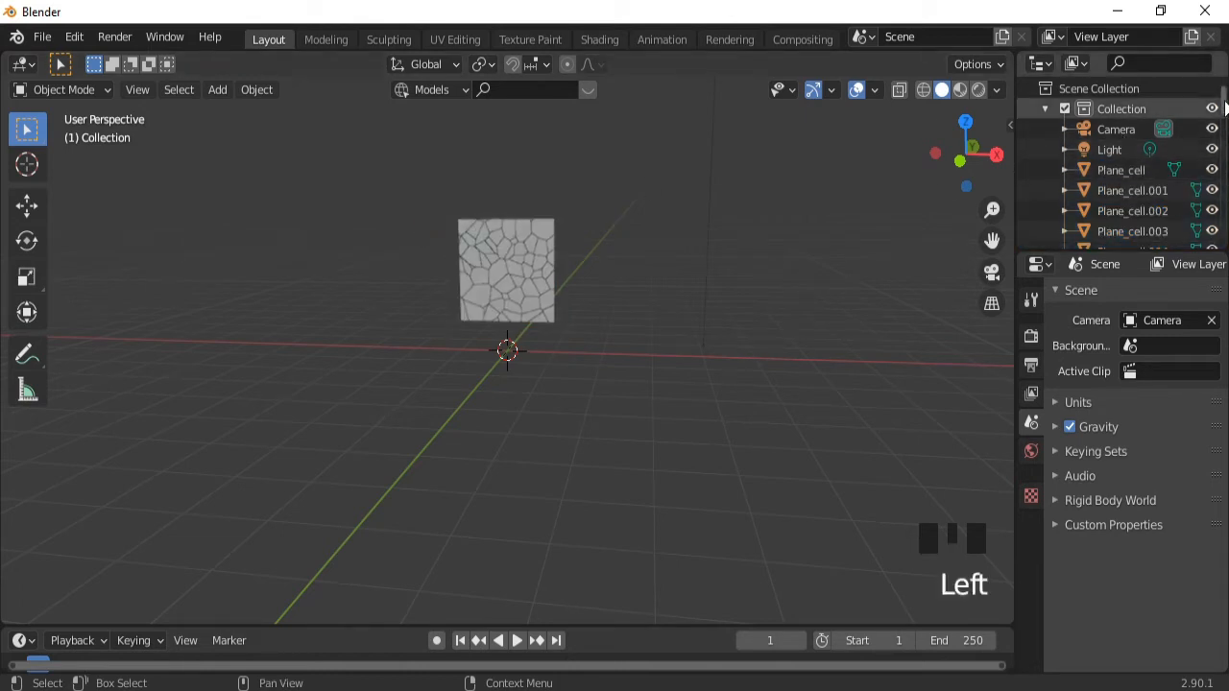
mouse_move(1224, 91)
left_mouse_down()
mouse_move(1220, 260)
mouse_move(1225, 96)
left_mouse_up()
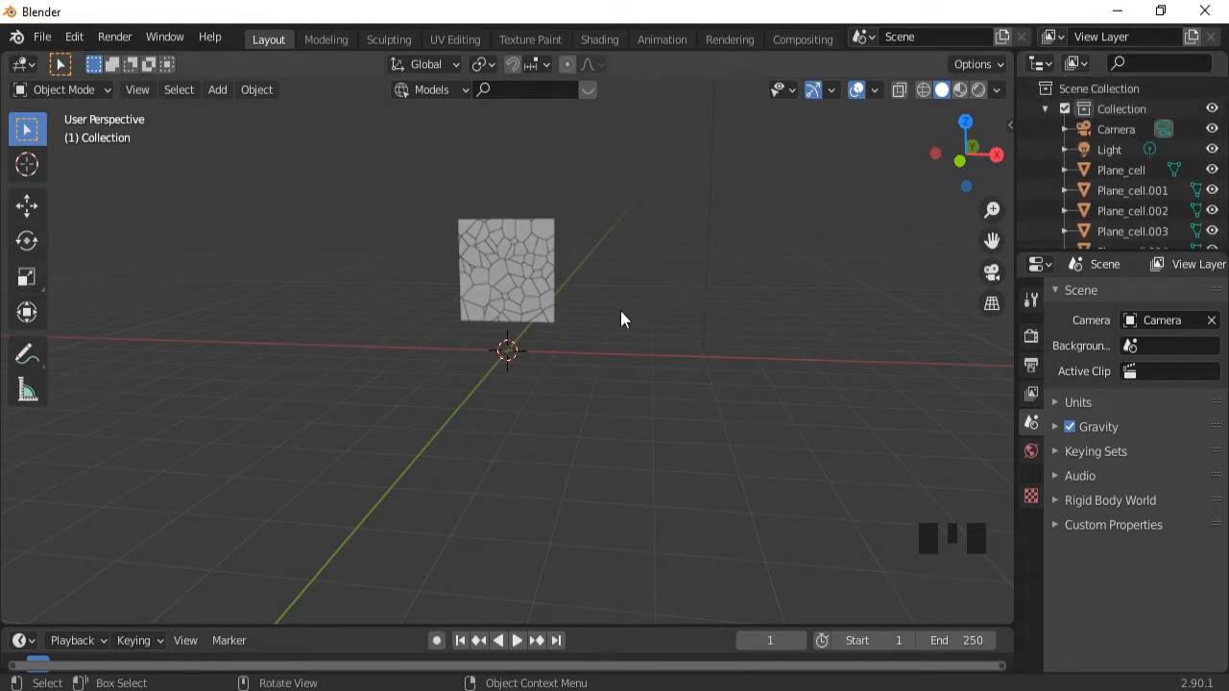
Add a plane beneath the fractured panel and scale it up about 8 times as a ground.
key("shift+a")
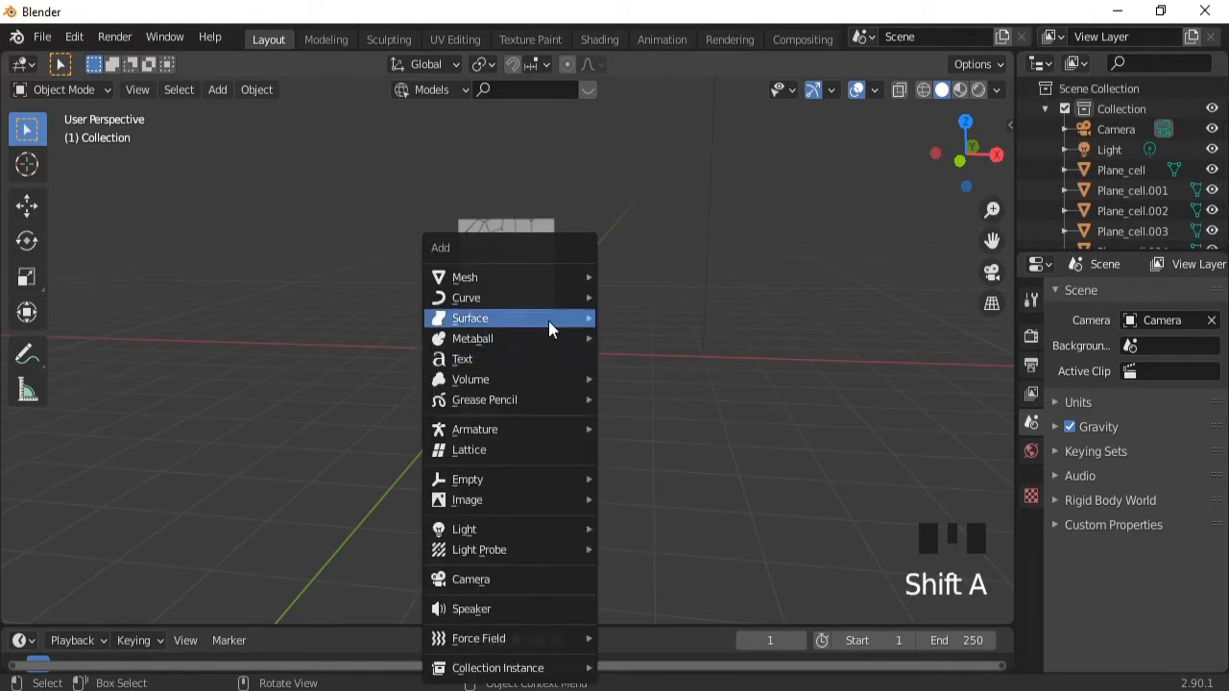
mouse_move(536, 286)
left_click(649, 275)
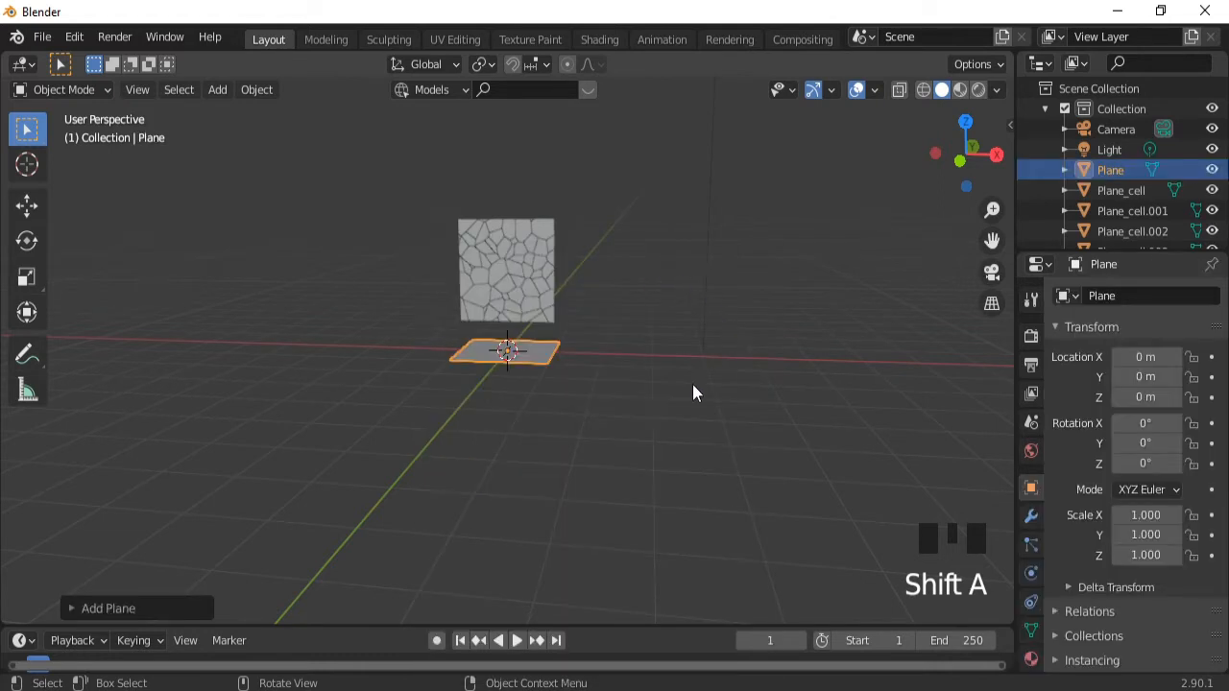
key("s")
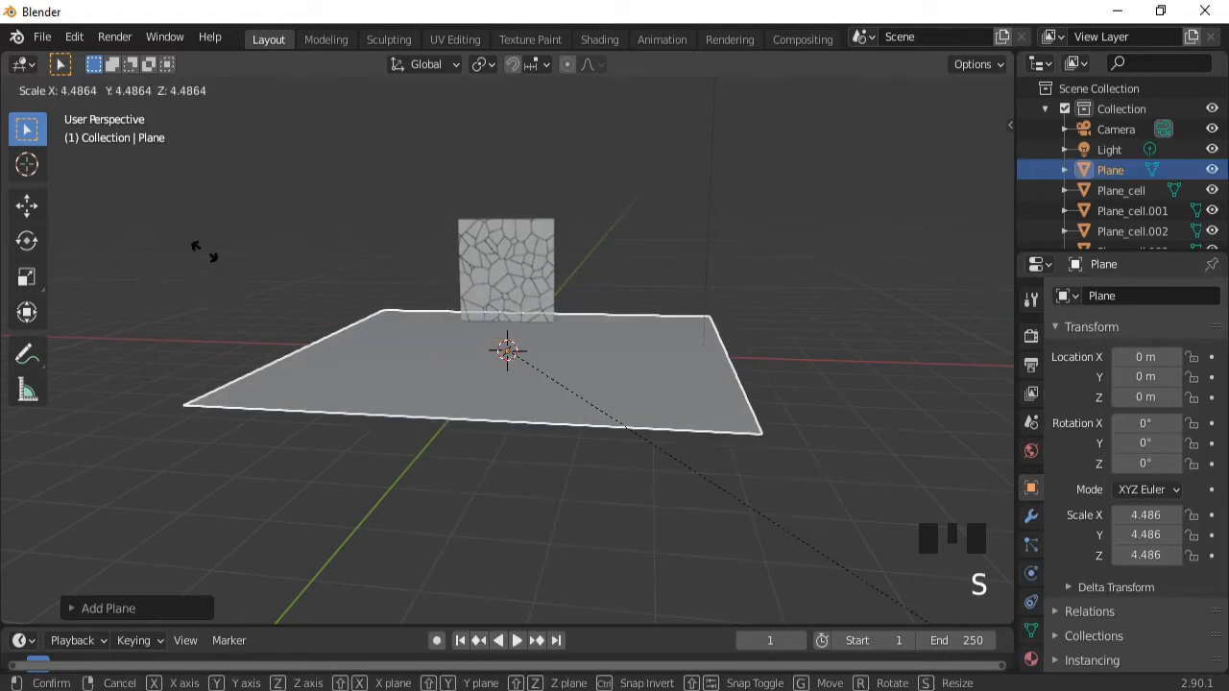
left_click(577, 107)
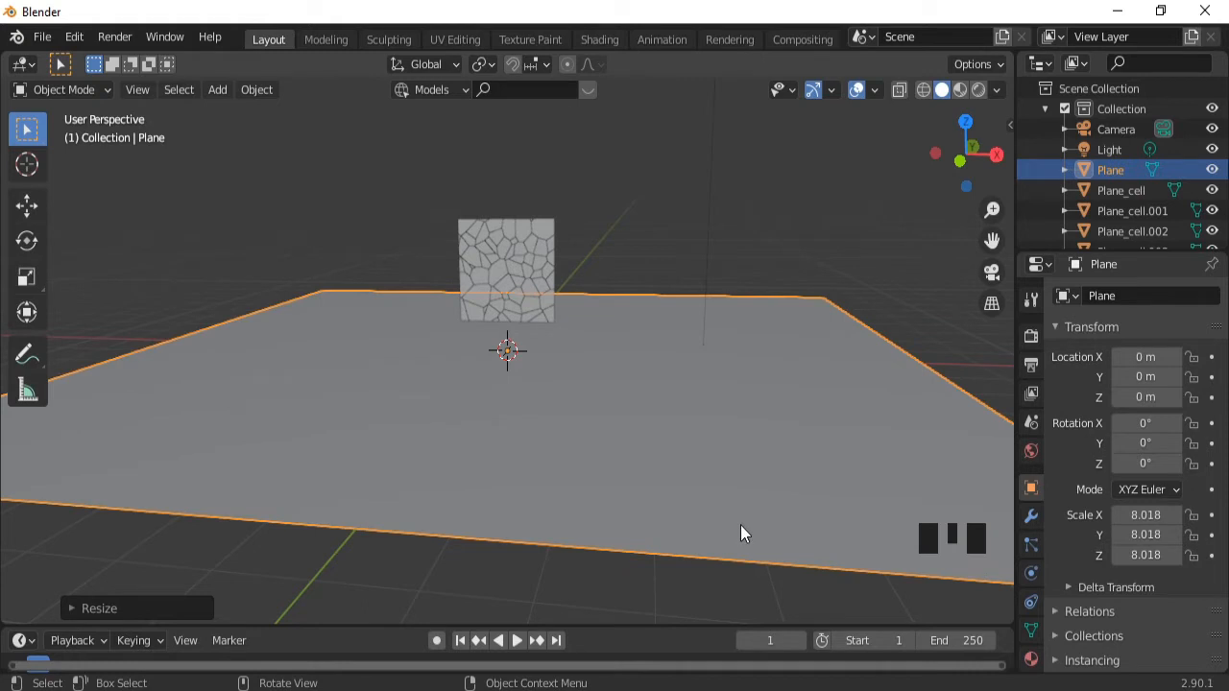
Enable Rigid Body physics on the large ground plane.
left_click(1032, 545)
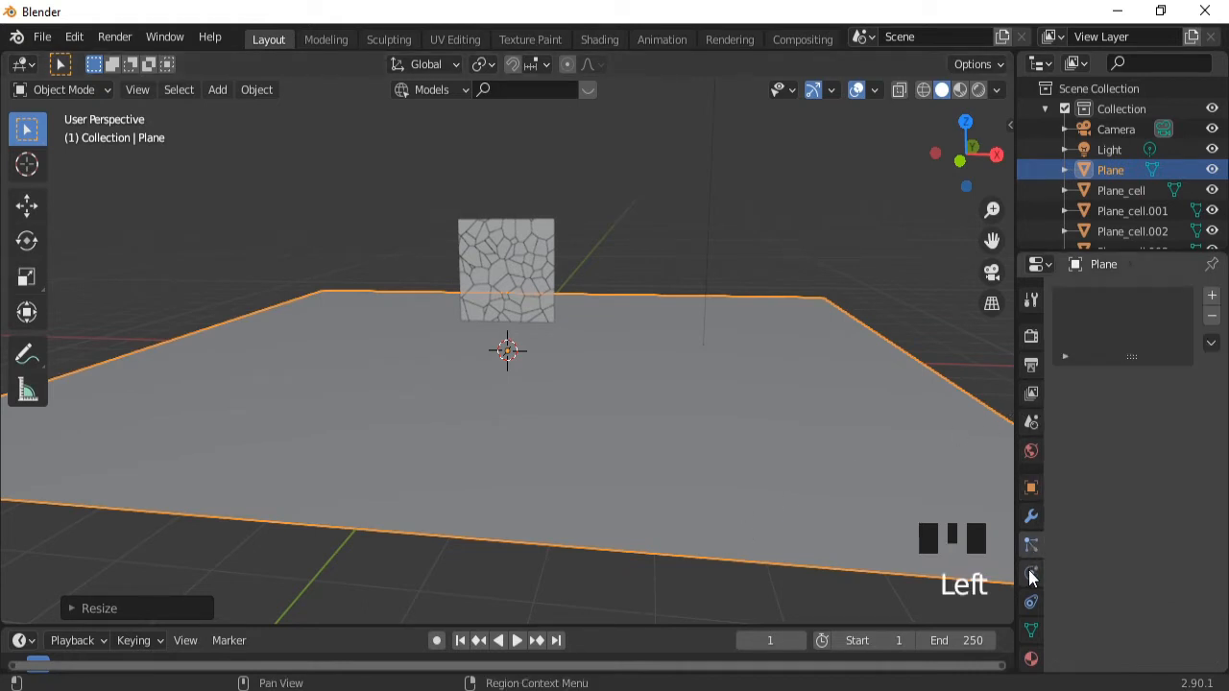
left_click(1031, 573)
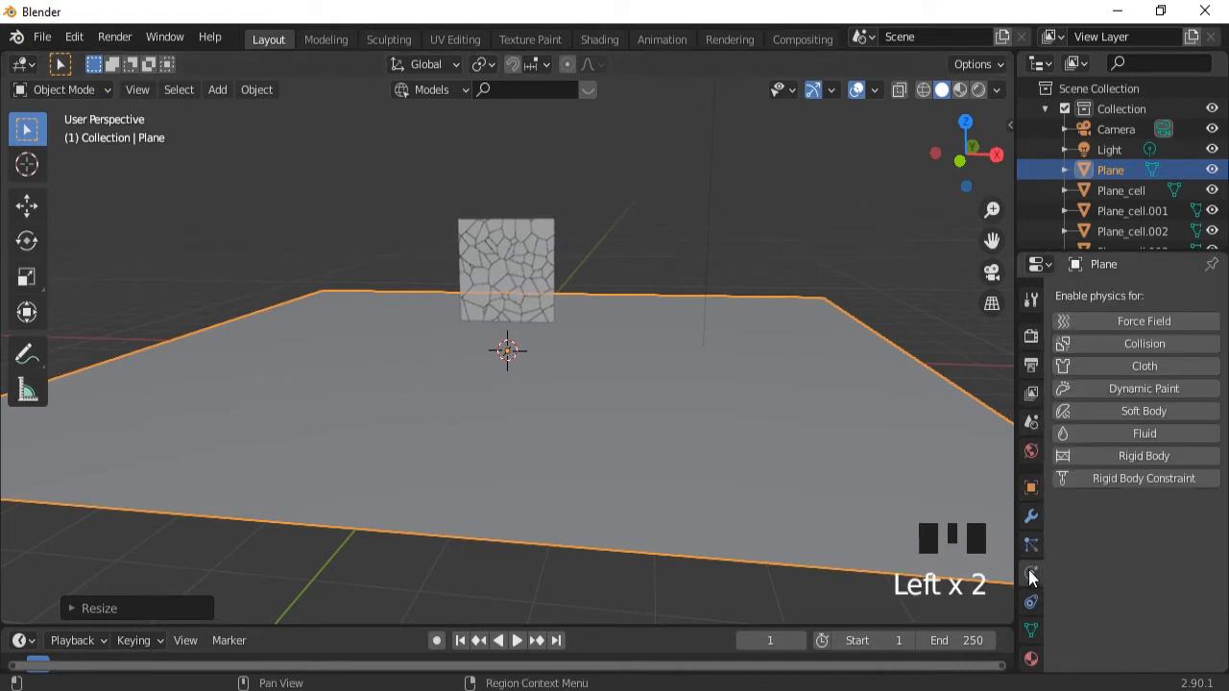
left_click(1132, 459)
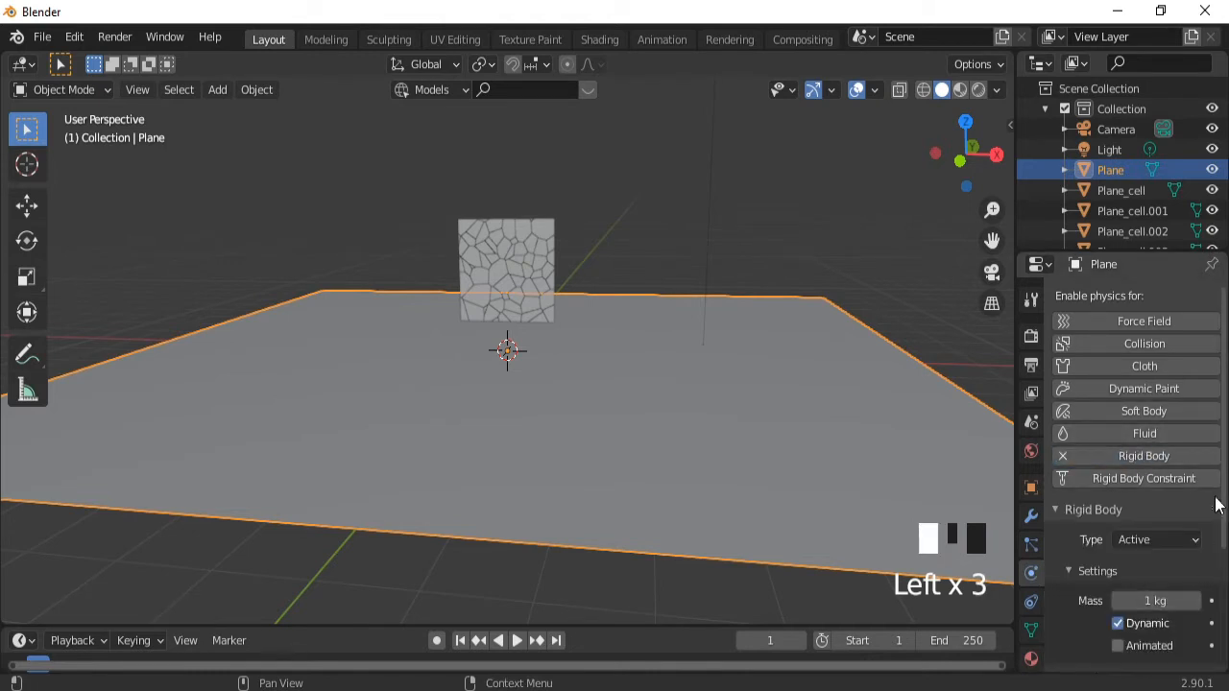
left_click_drag(1223, 332, 1224, 428)
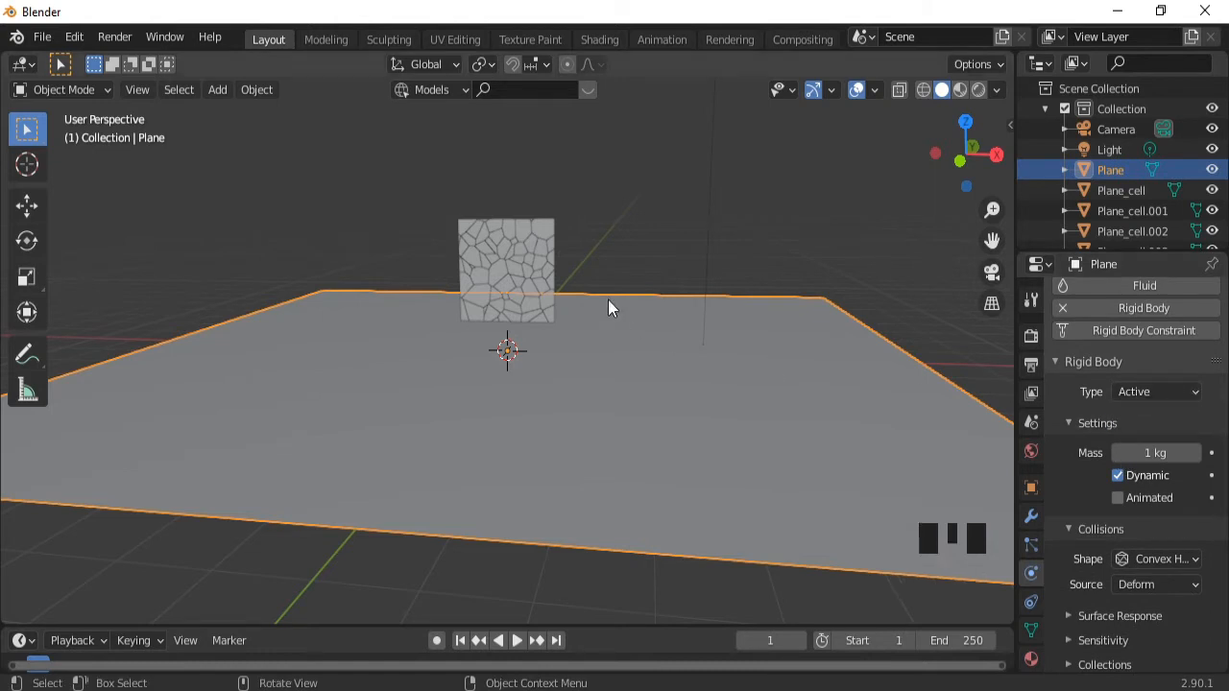
Select all the panel fragments in front view with the upper corner piece active and enable Rigid Body physics on that piece.
left_click(539, 232)
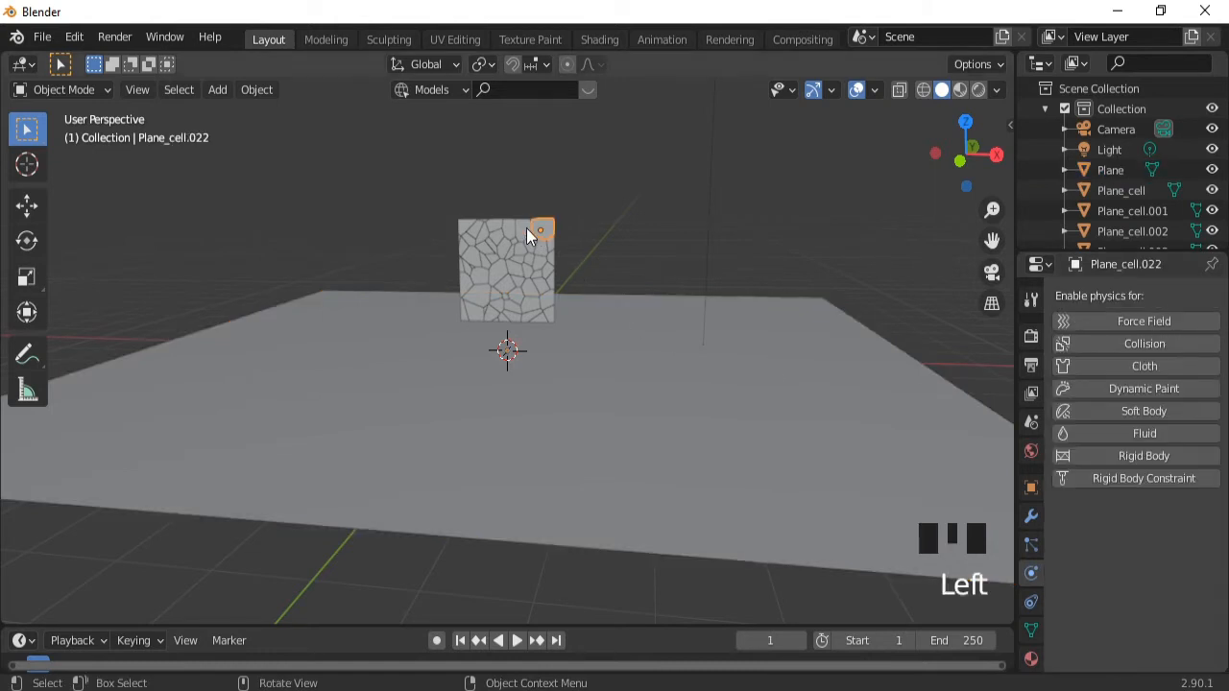
key("KP_1")
left_click_drag(448, 219, 595, 333)
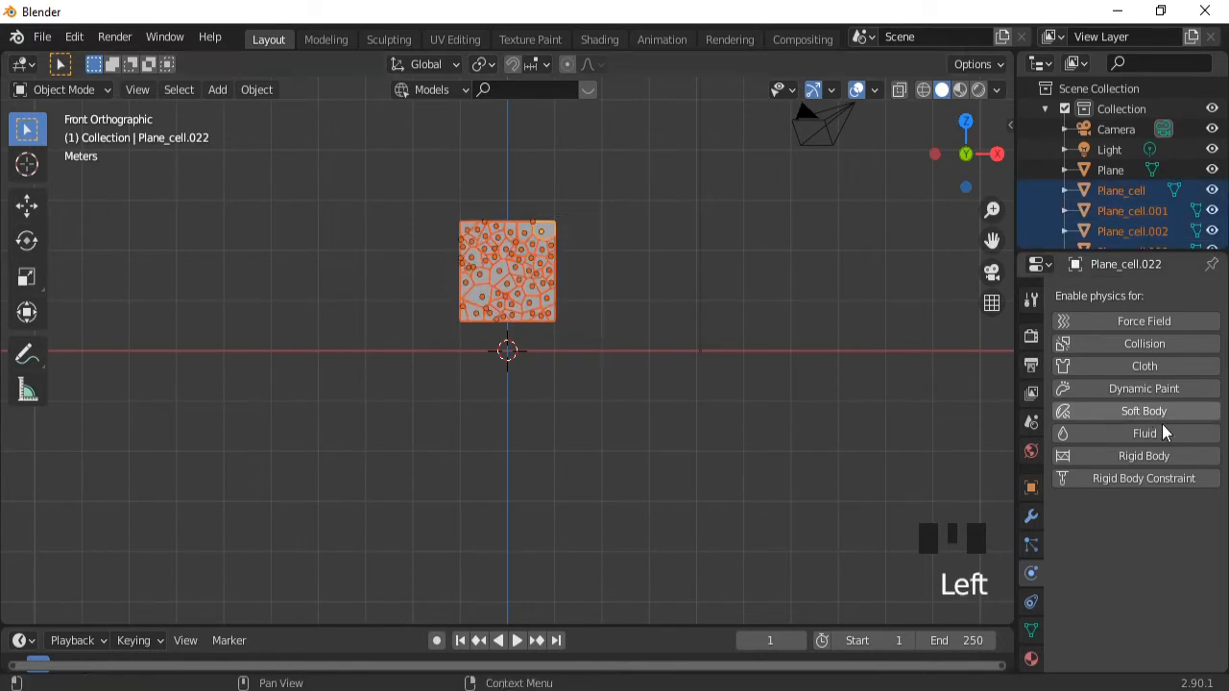
left_click(1126, 457)
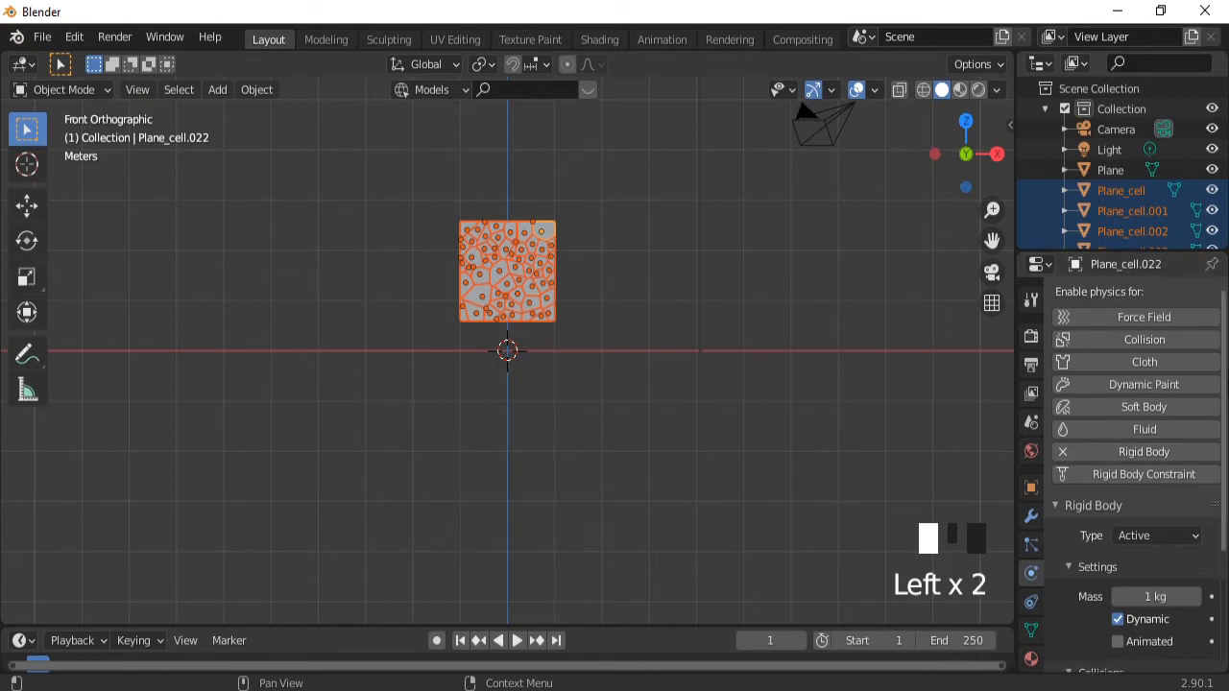
scroll(1136, 436, "down", 4)
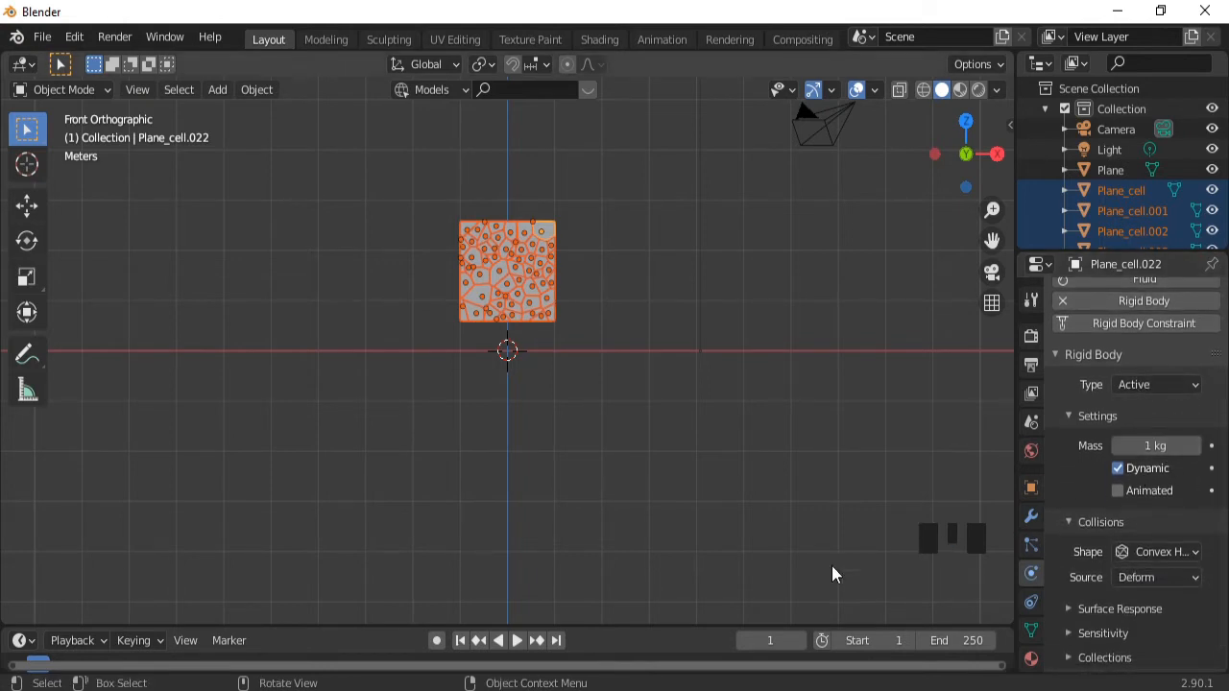
Enlarge the timeline area, play the simulation to check the fragments, and return to frame 1.
left_click_drag(675, 627, 682, 514)
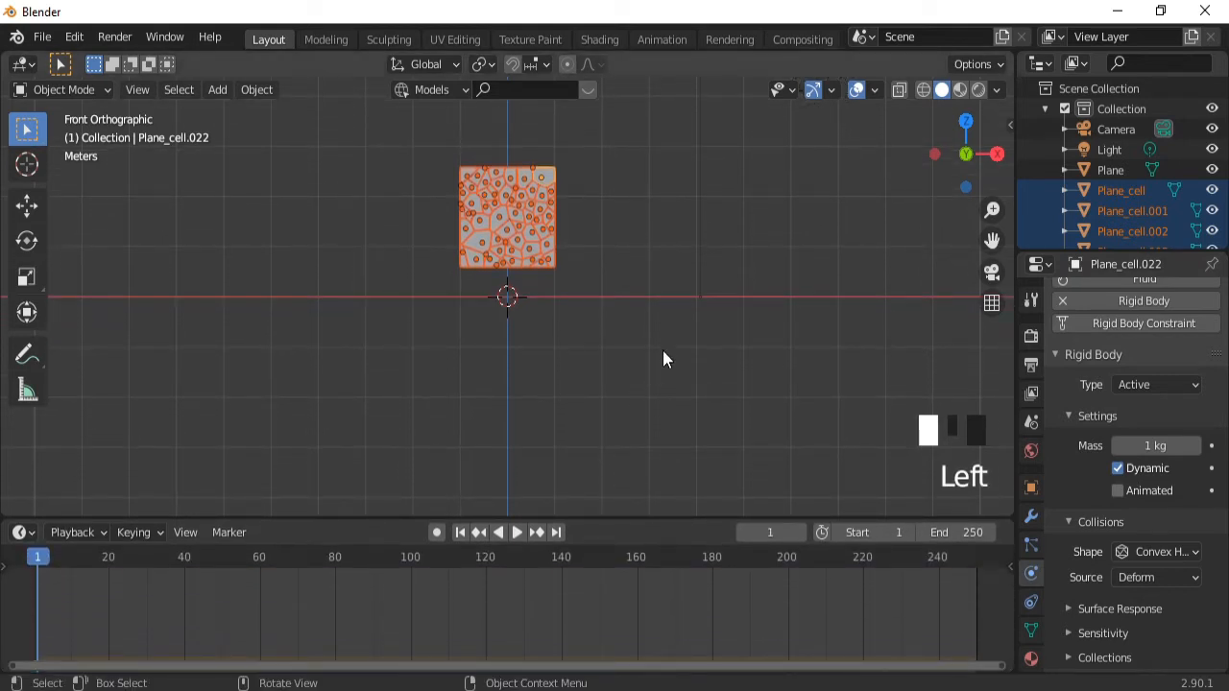
key("space")
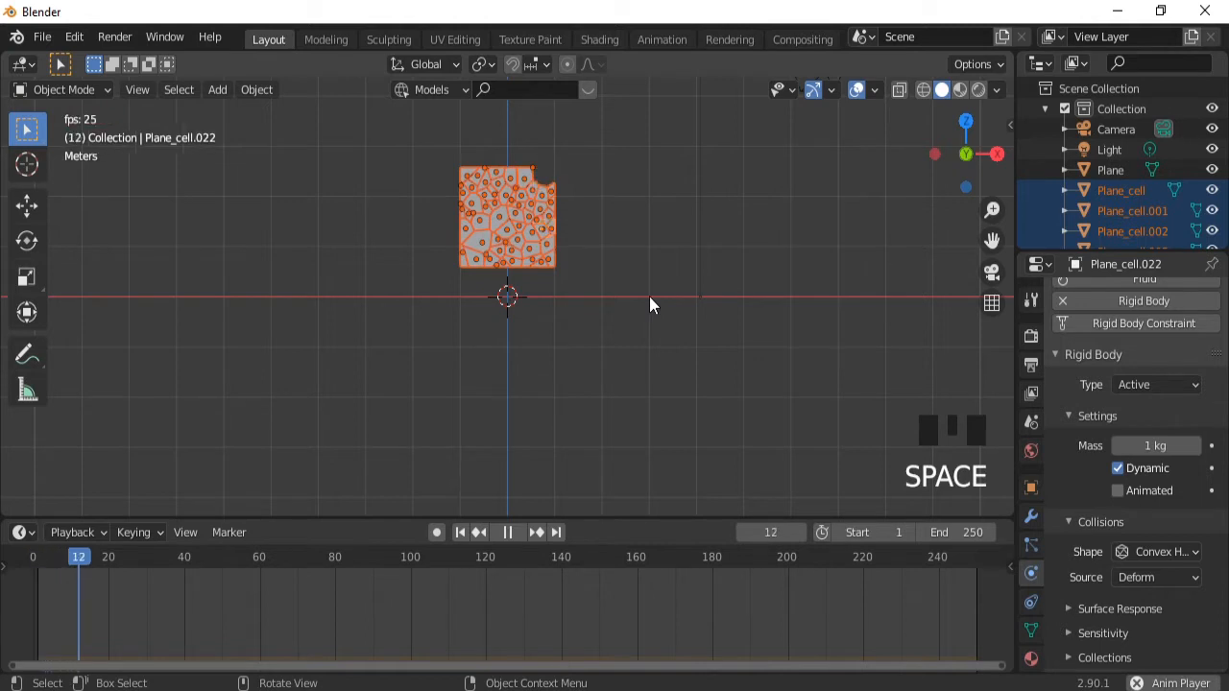
key("space")
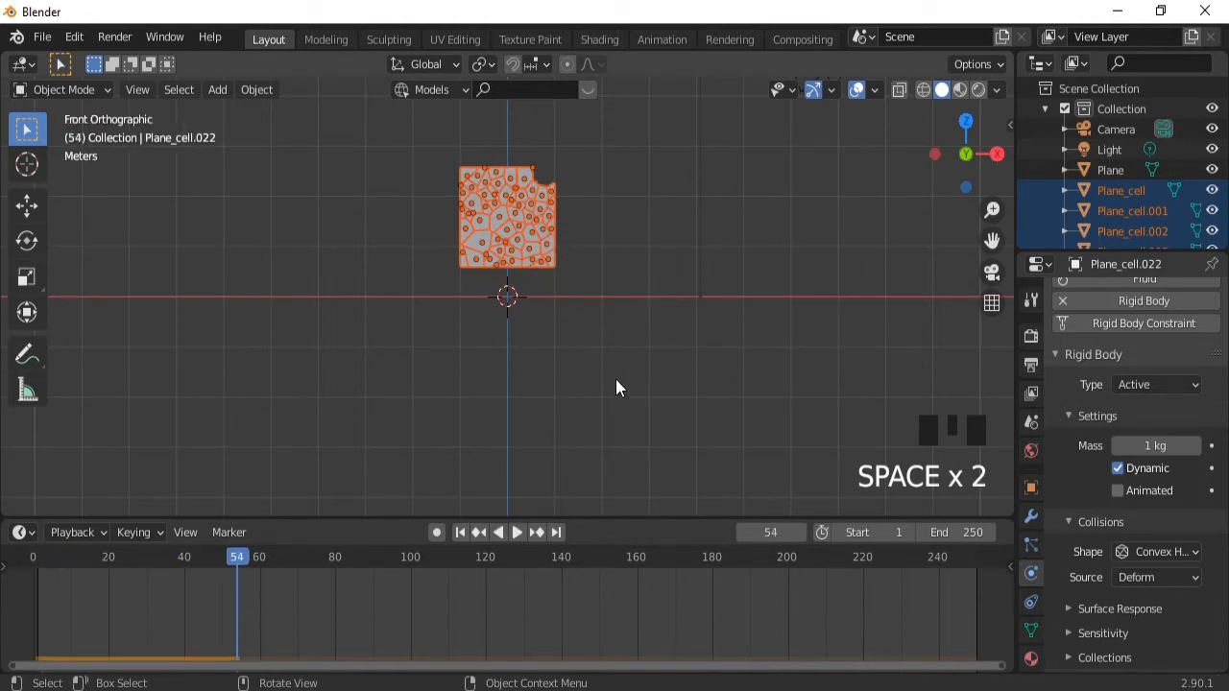
left_click(460, 532)
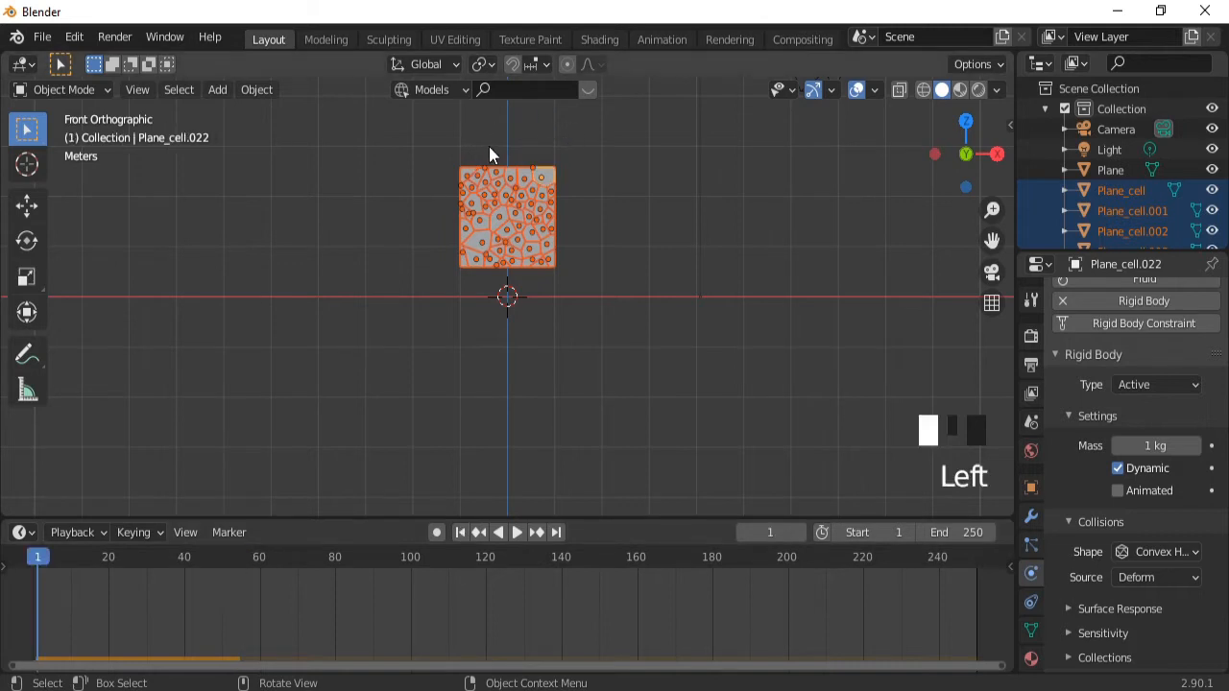
Copy the active piece's rigid body settings to all selected panel fragments.
left_click_drag(411, 150, 579, 273)
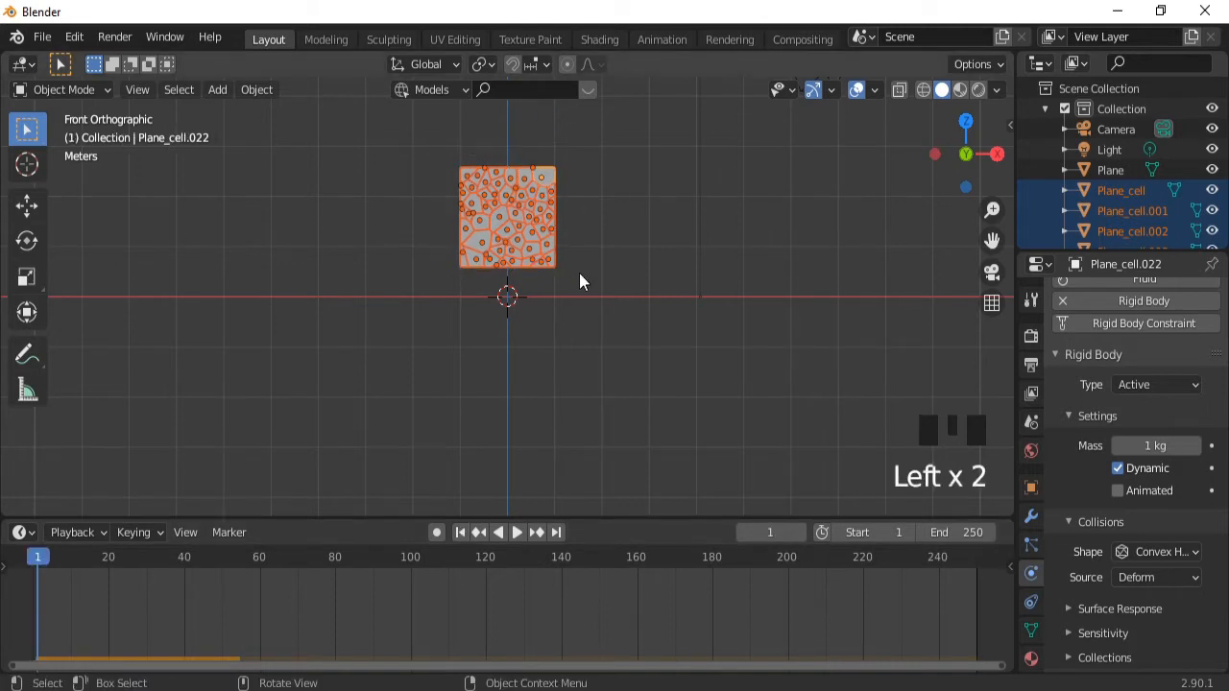
left_click(258, 88)
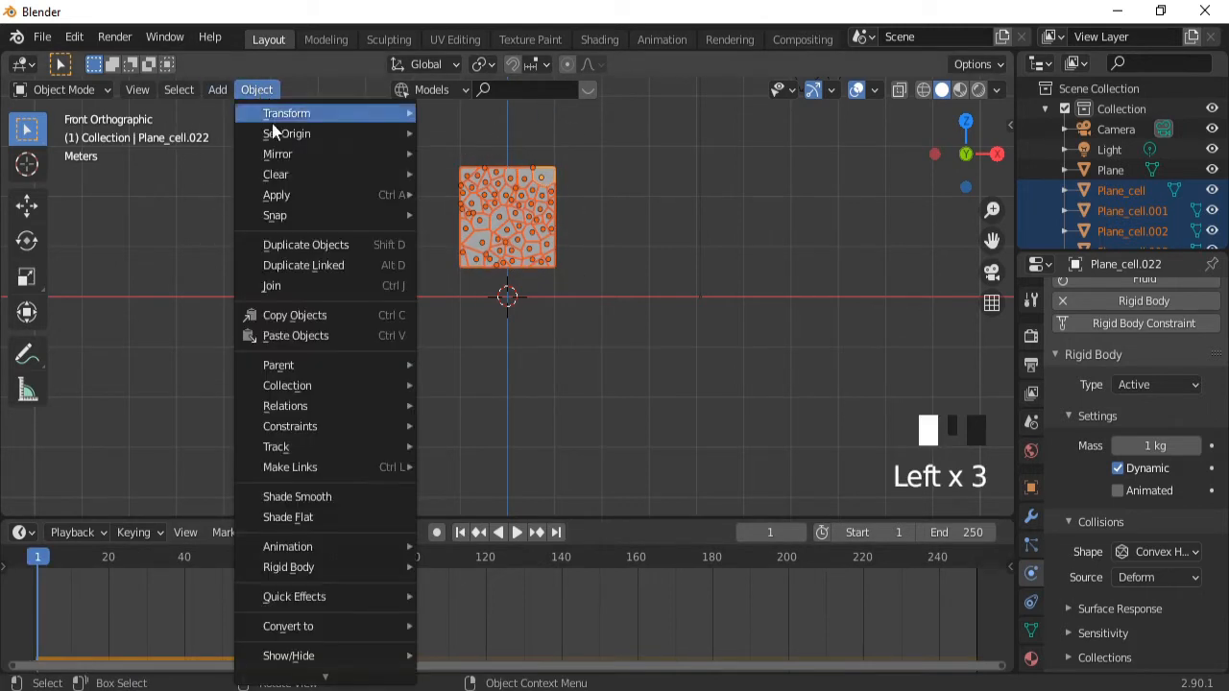
mouse_move(330, 567)
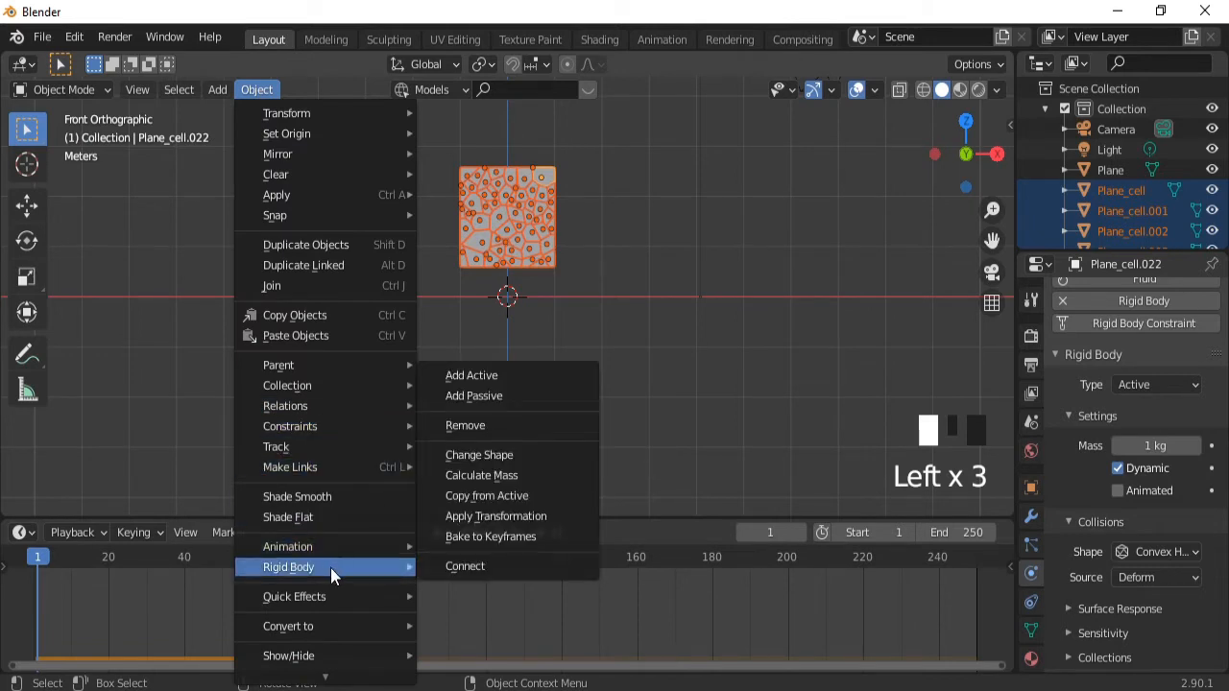
left_click(474, 495)
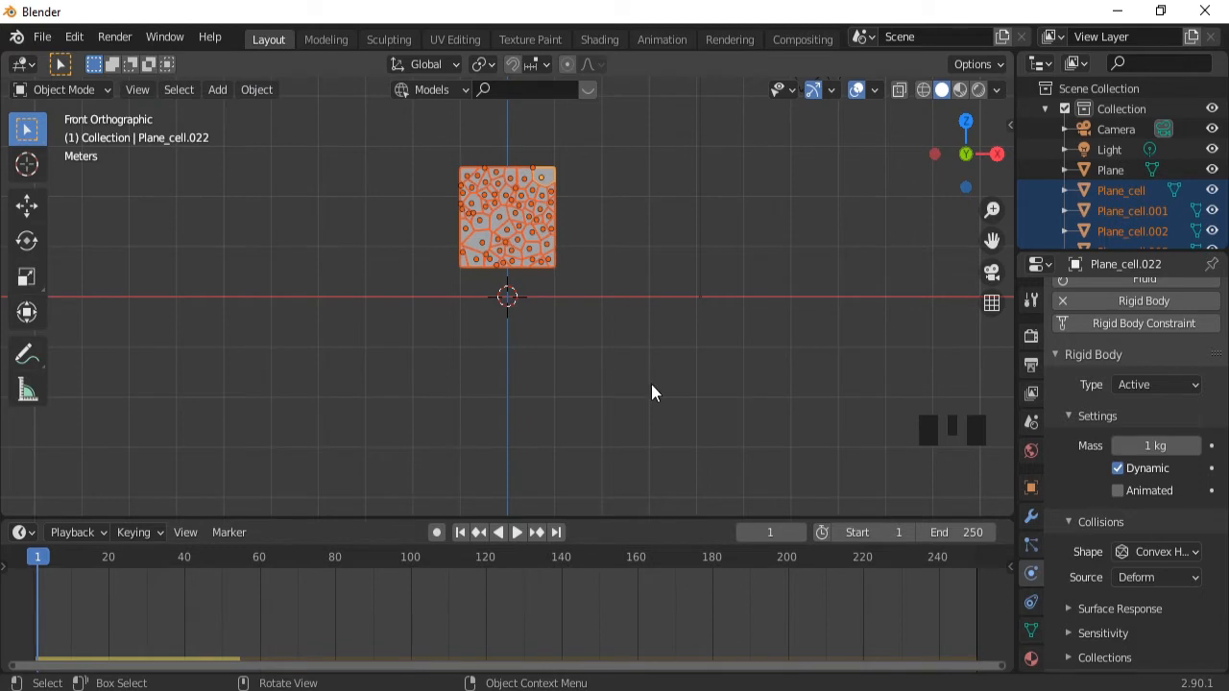
Play the simulation with rigid bodies on every fragment and rewind to the first frame.
key("space")
key("space")
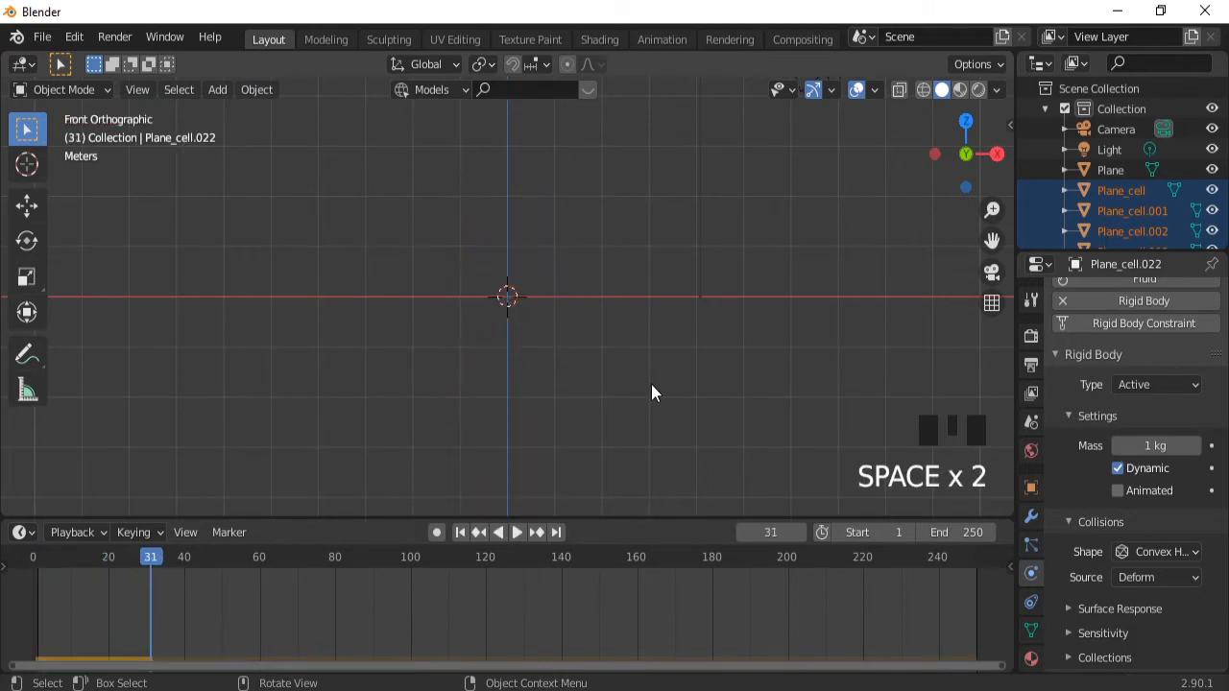
left_click(461, 532)
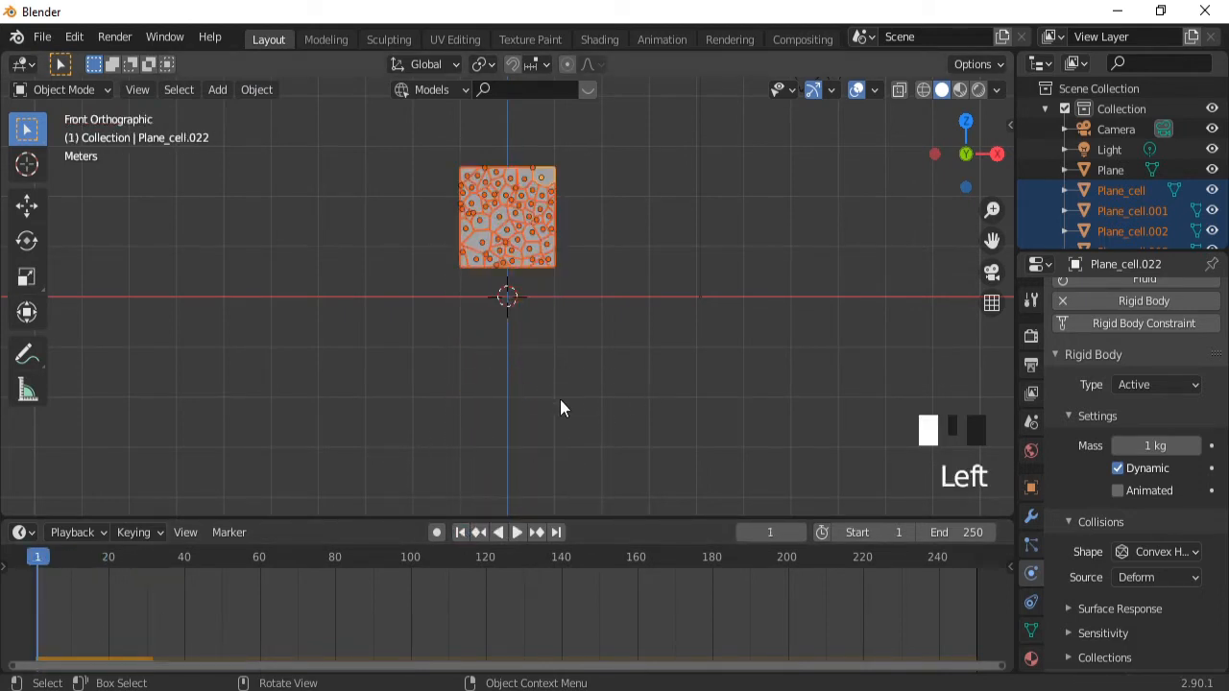
Set the rigid body type of the large ground plane to Passive.
middle_click_drag(611, 318, 611, 381)
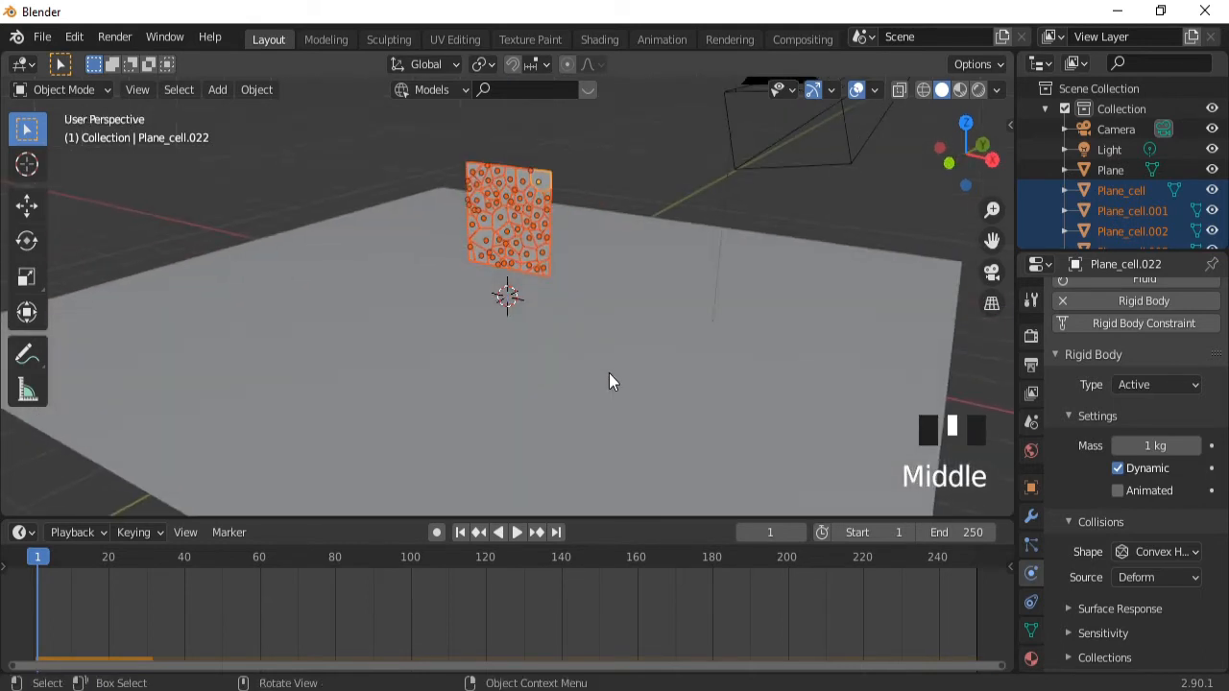
left_click(609, 381)
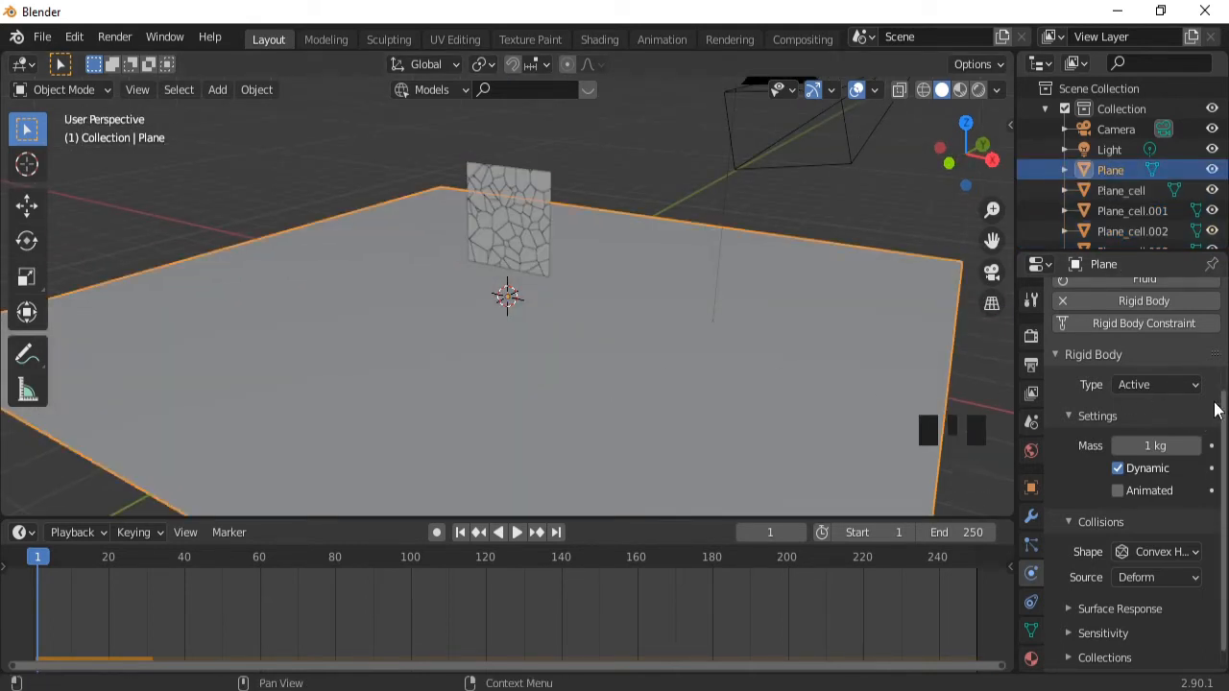
left_click(1175, 386)
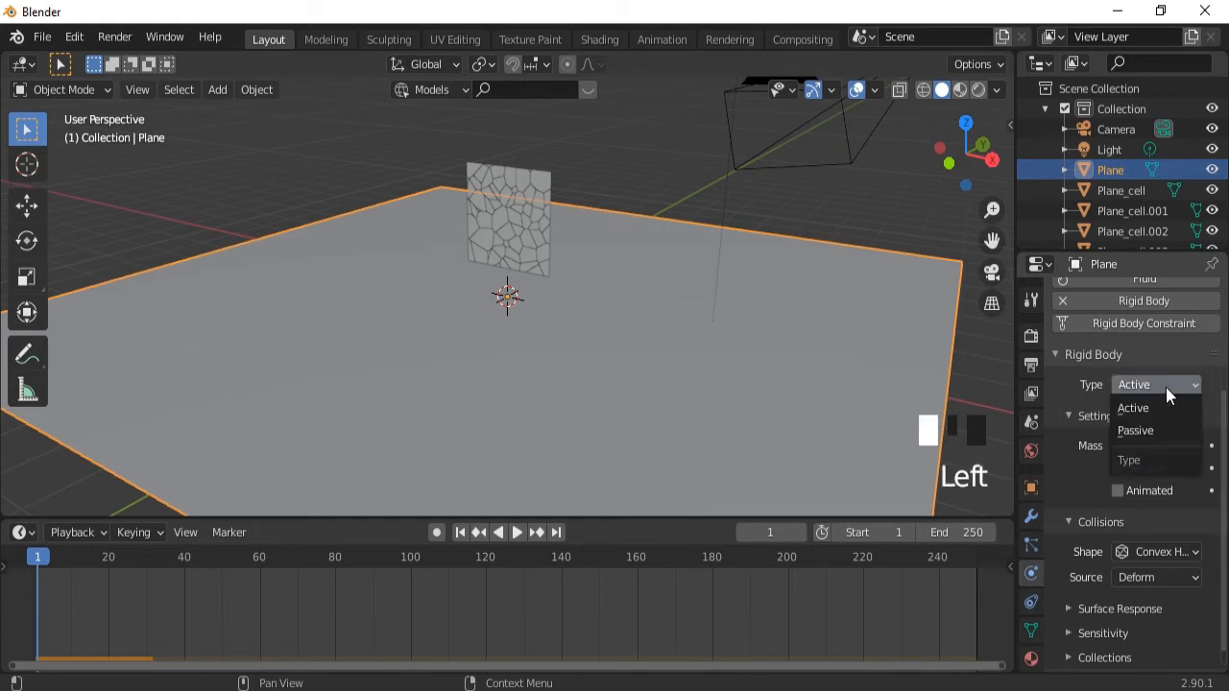
left_click(1138, 430)
Play the simulation from the start to check the fragments against the passive ground, and rewind it.
left_click(460, 533)
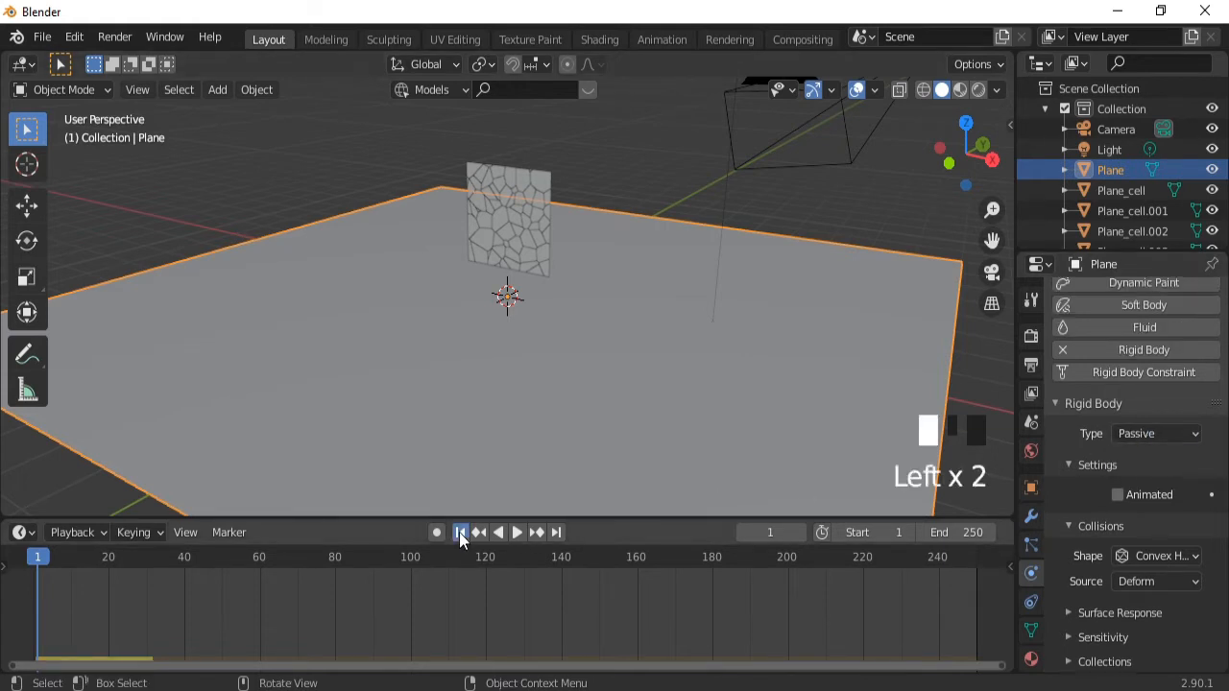
key("space")
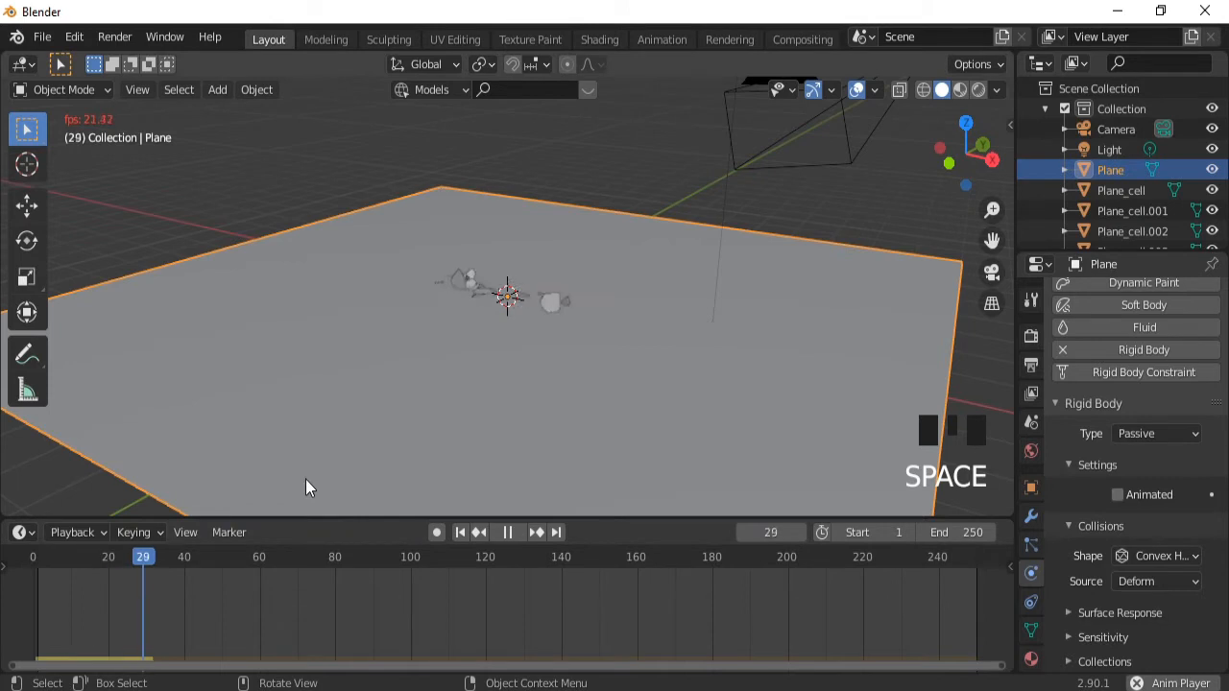
key("space")
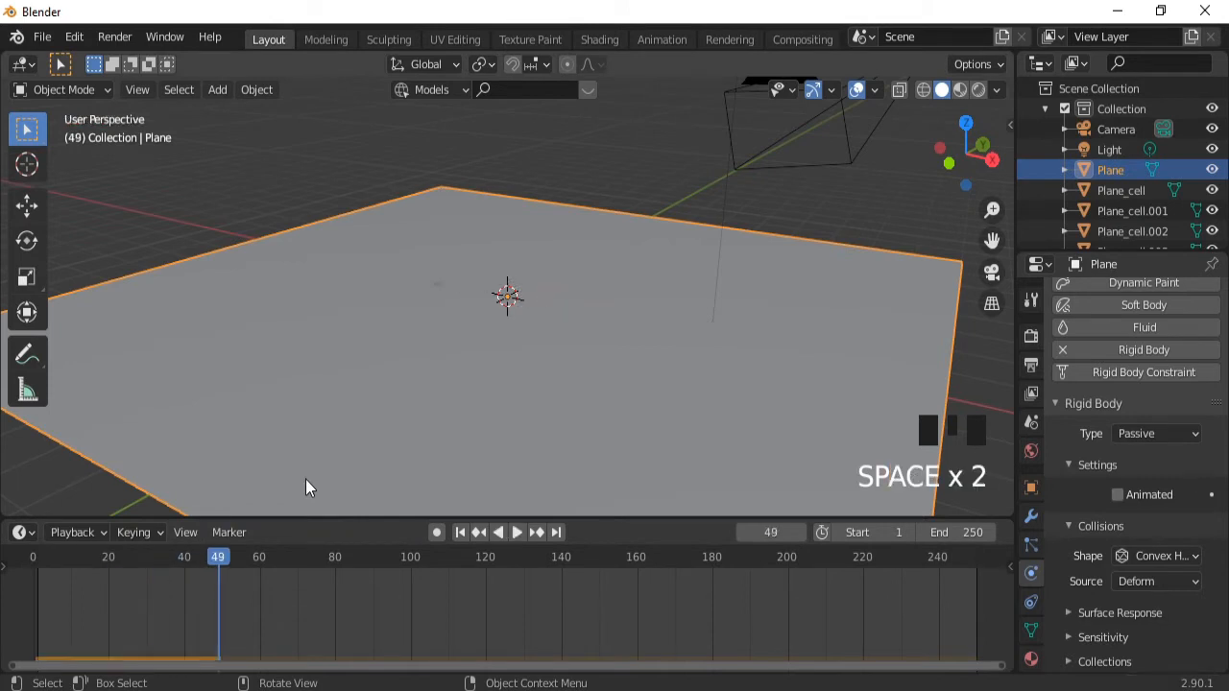
left_click(460, 533)
Add a cylinder at the 3D cursor and scale it down in X and Y only, keeping its height.
middle_click_drag(708, 288, 612, 327)
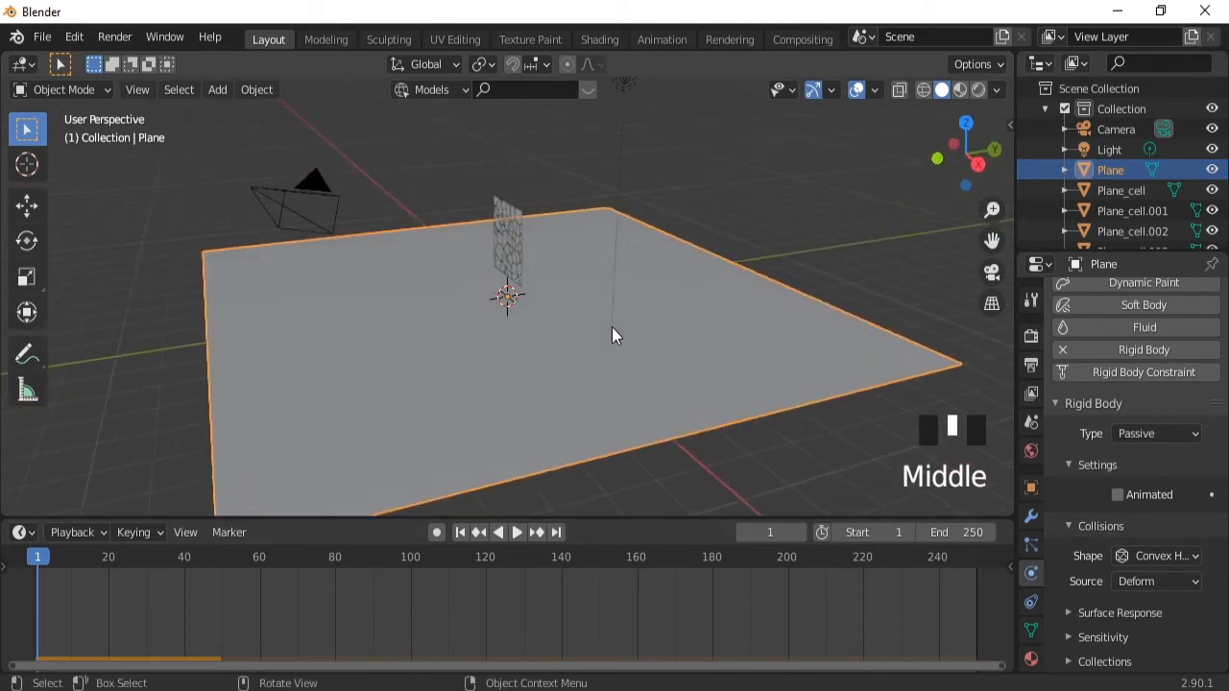
key("shift+a")
mouse_move(588, 279)
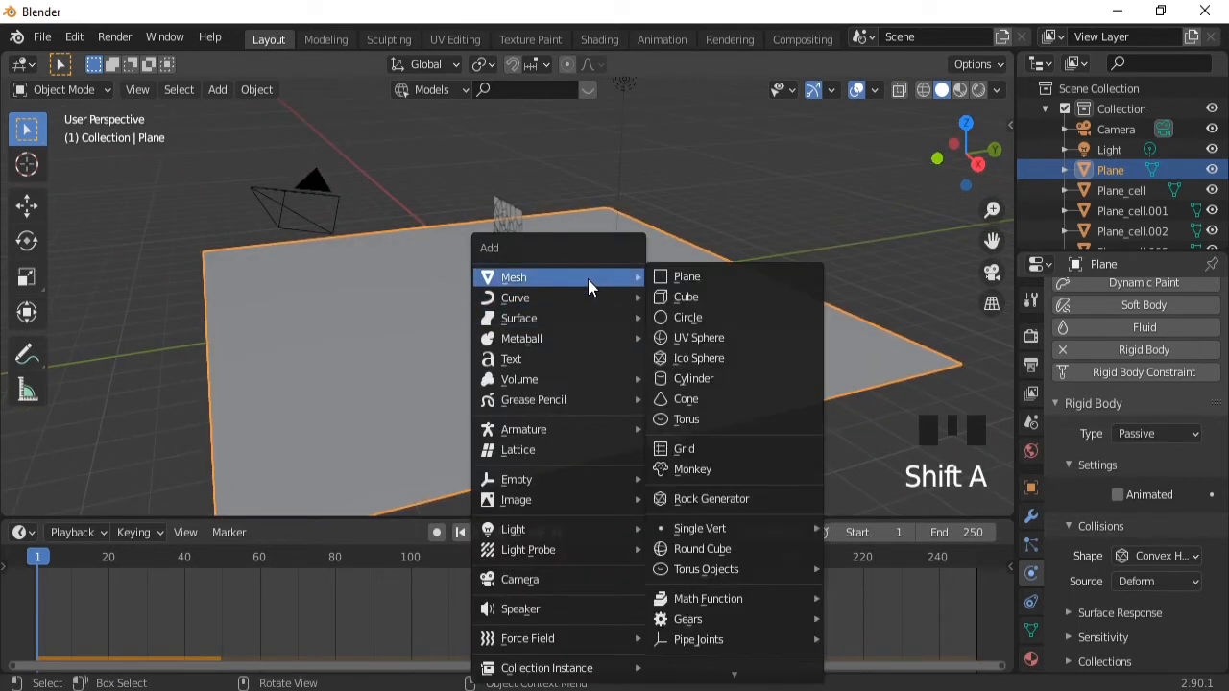
left_click(687, 381)
key("s")
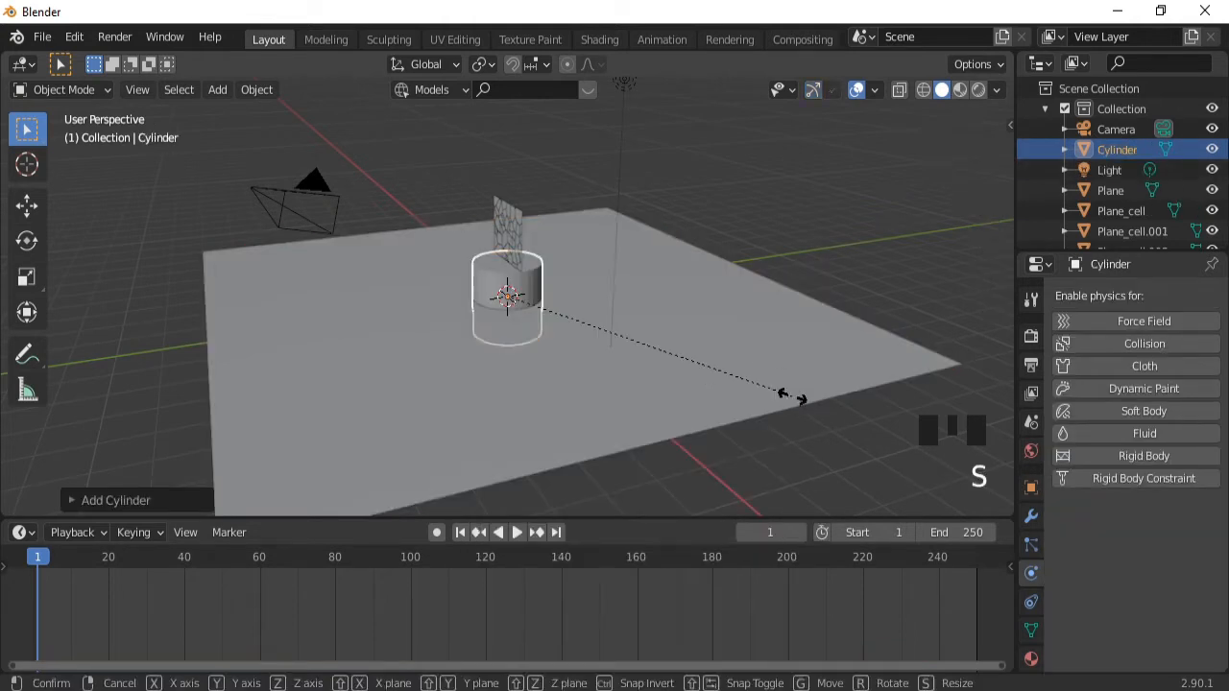
key("shift+z")
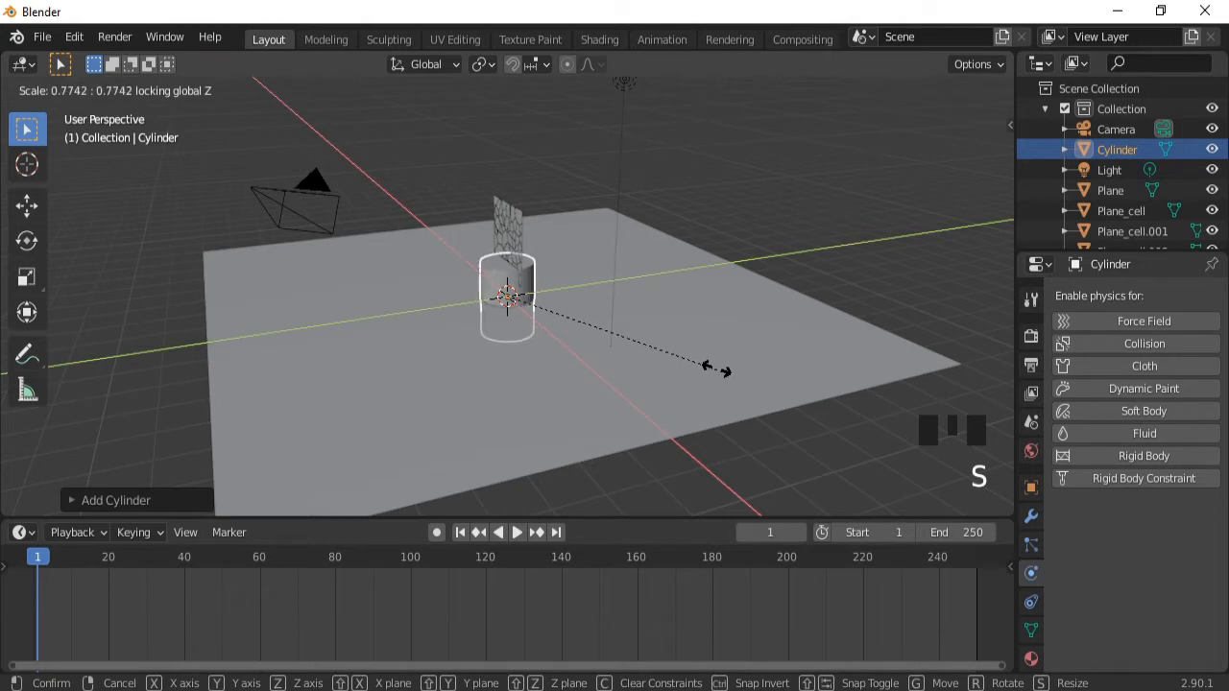
left_click(583, 321)
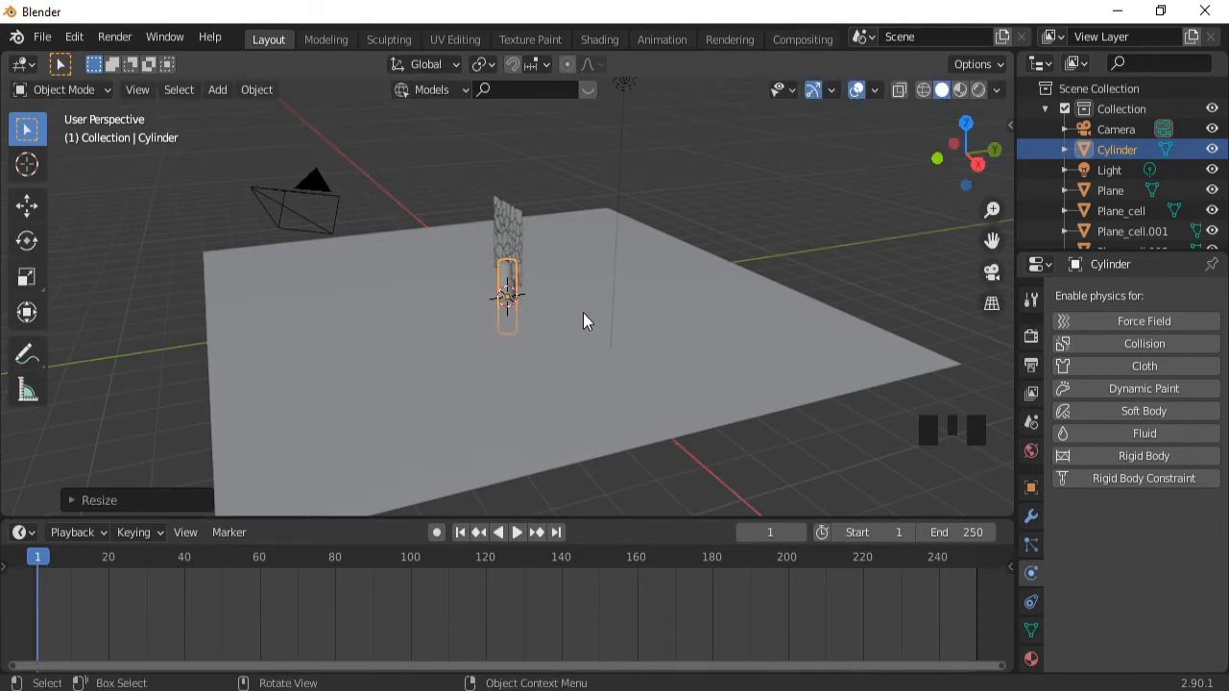
Move the cylinder about 4.73 m along Y away from the panel and raise it along Z above the ground plane.
key("g")
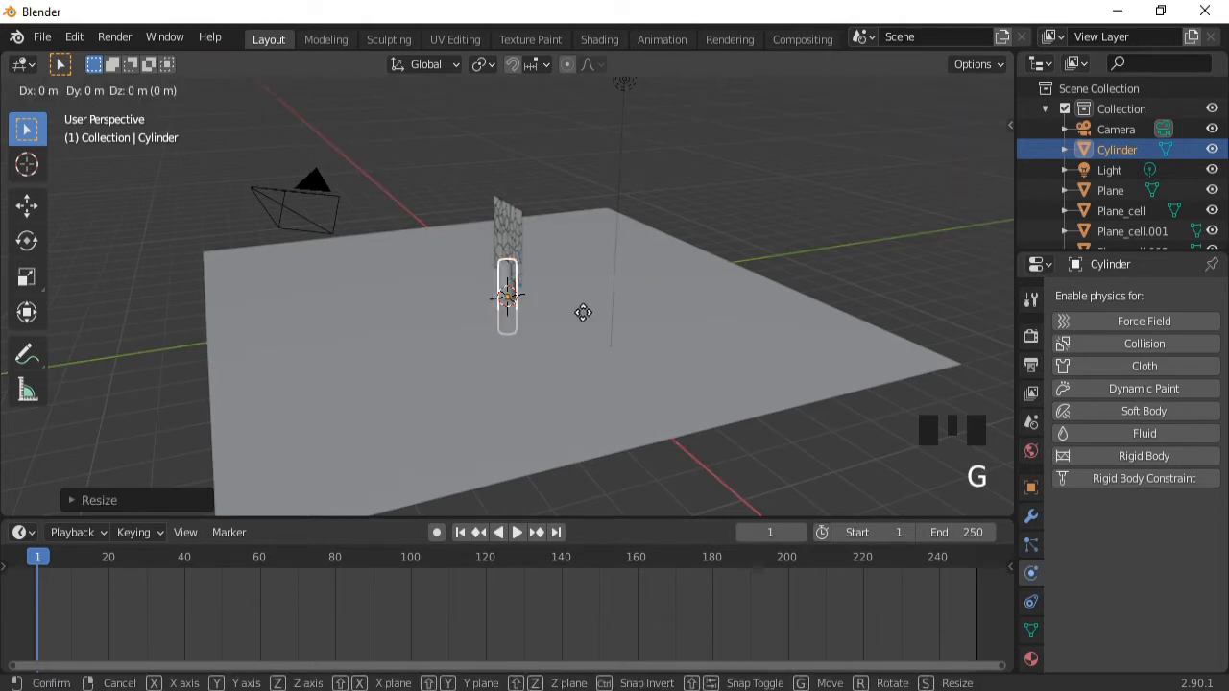
key("y")
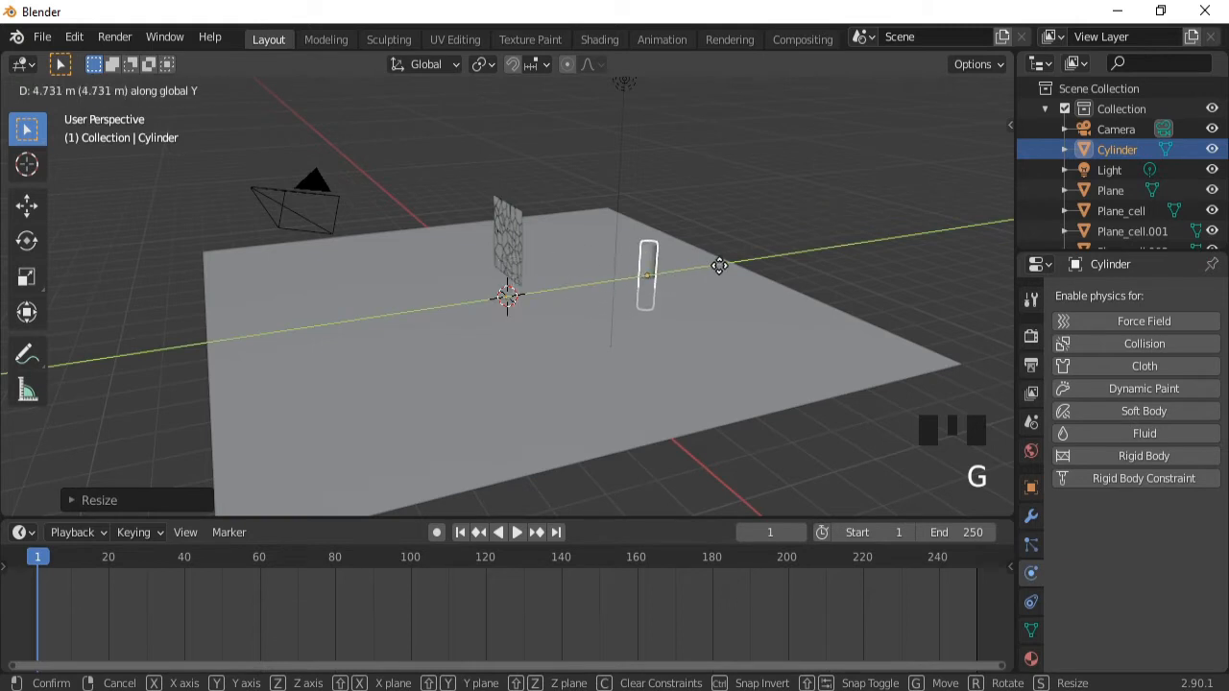
left_click(721, 275)
key("g")
key("z")
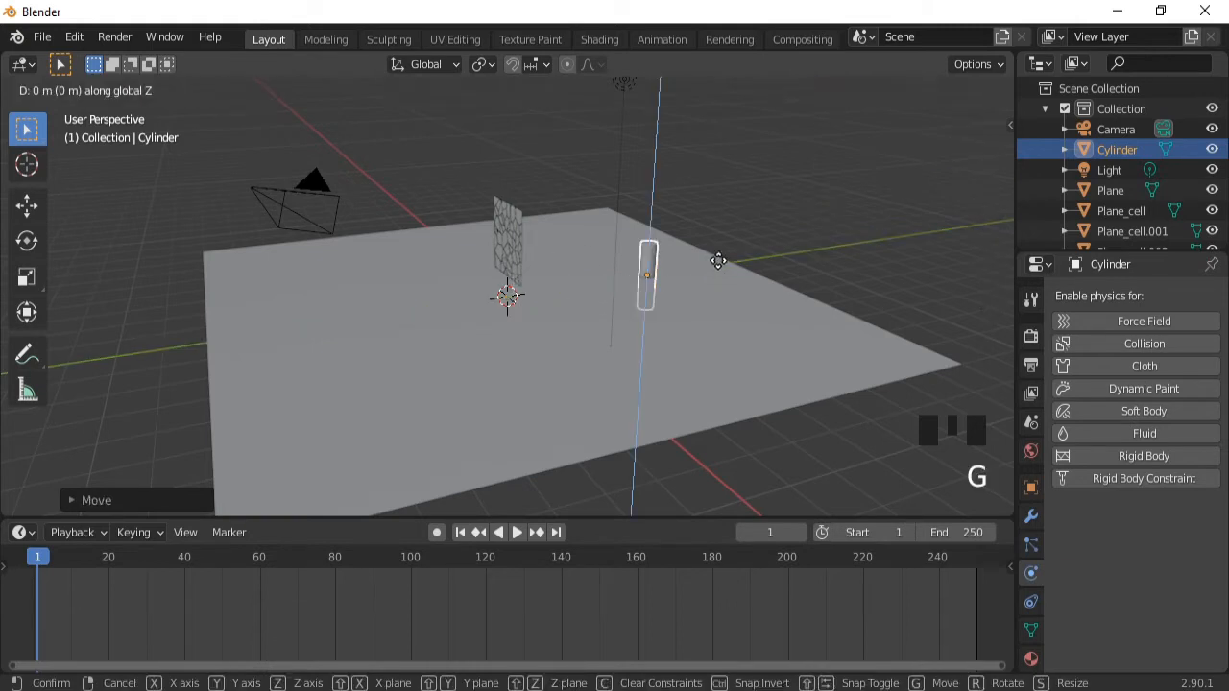
left_click(692, 120)
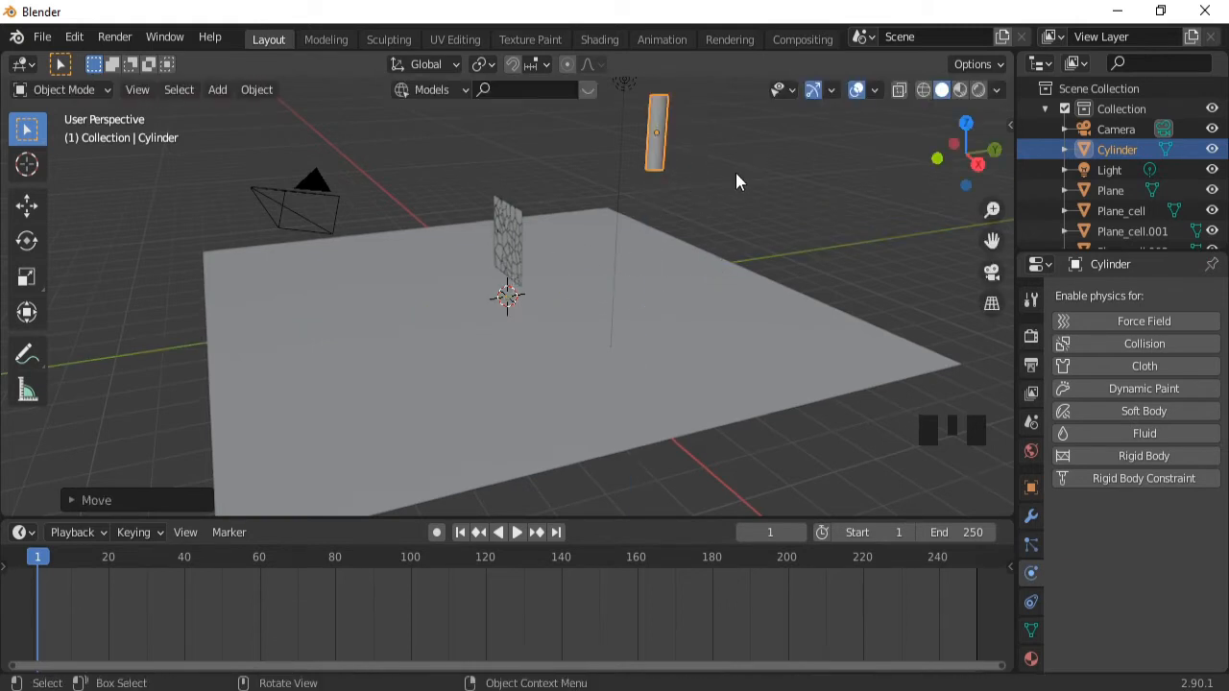
Rotate the cylinder 90° about X and 90° about Z so it lies parallel to the panel.
middle_click_drag(735, 173, 670, 207)
key("r")
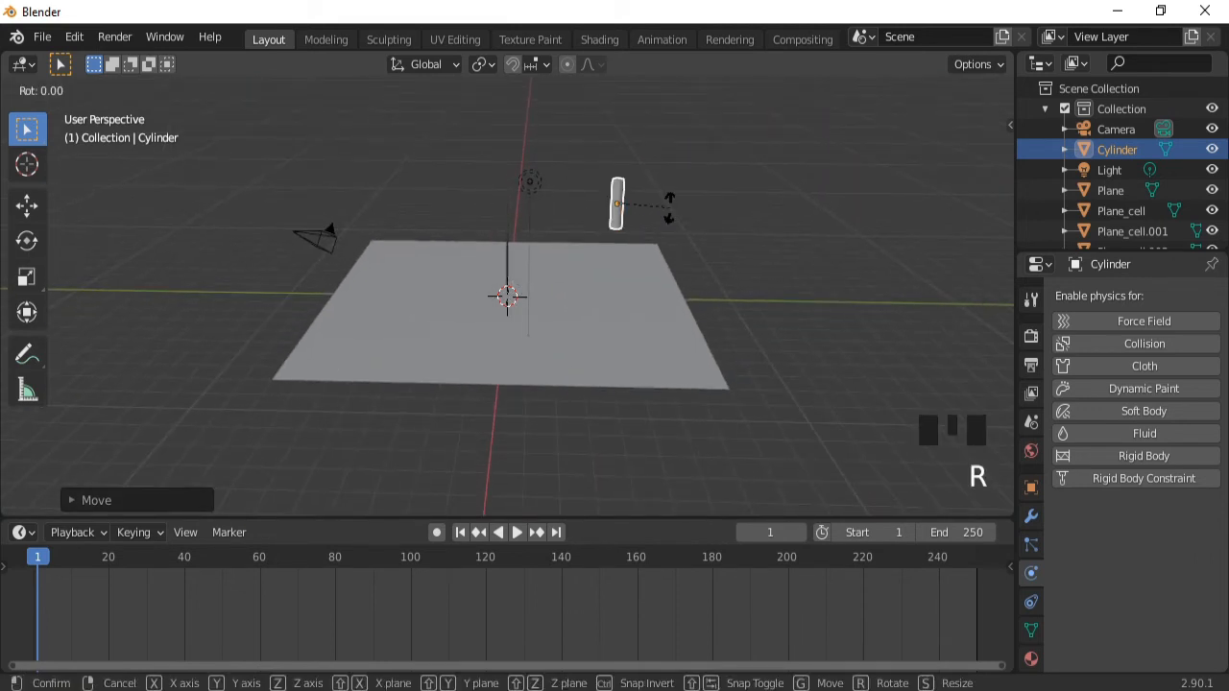
type("x90")
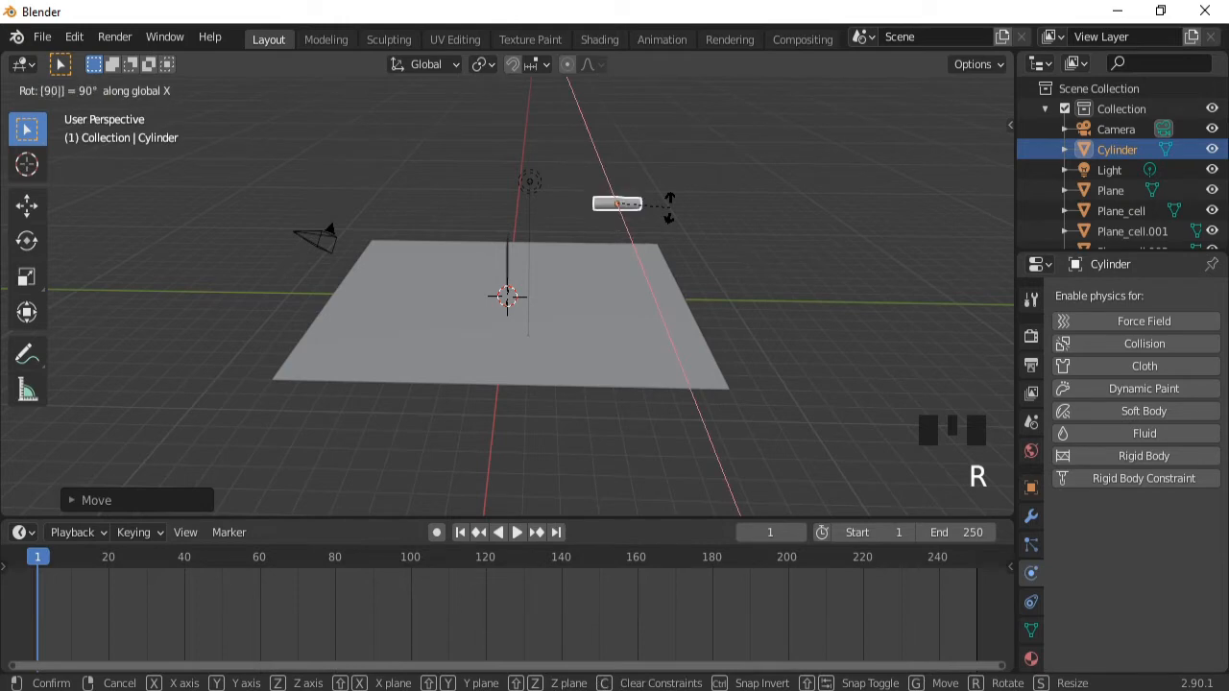
key("Return")
type("r")
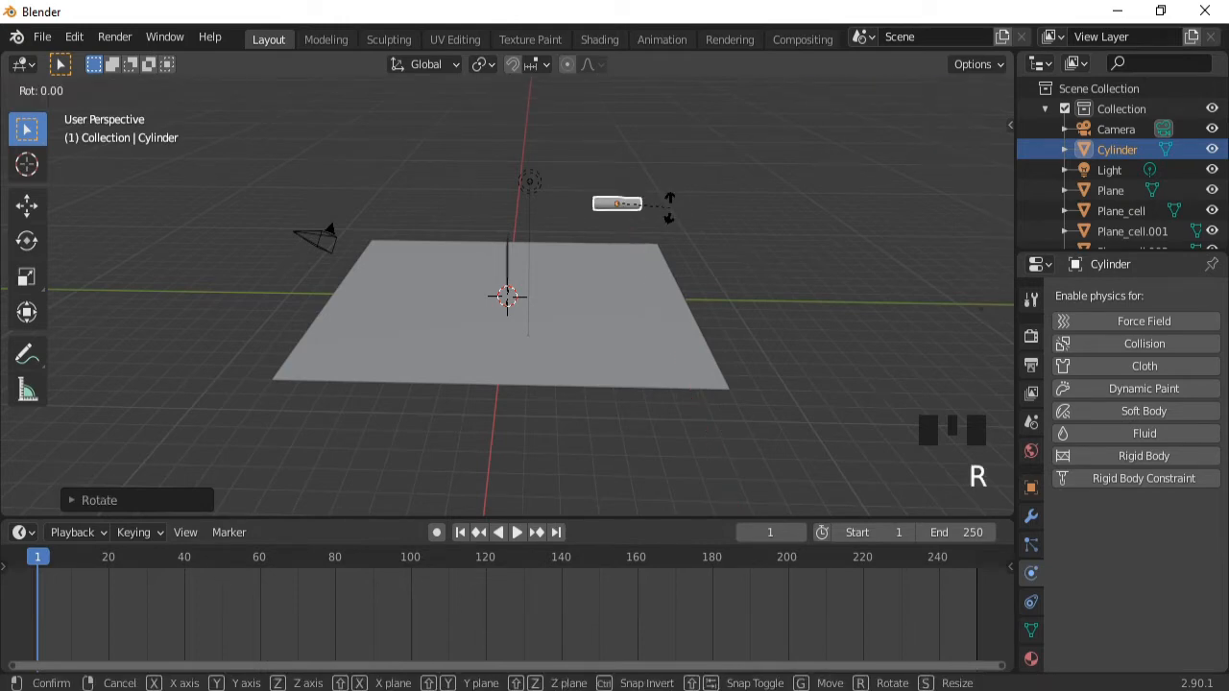
type("z90")
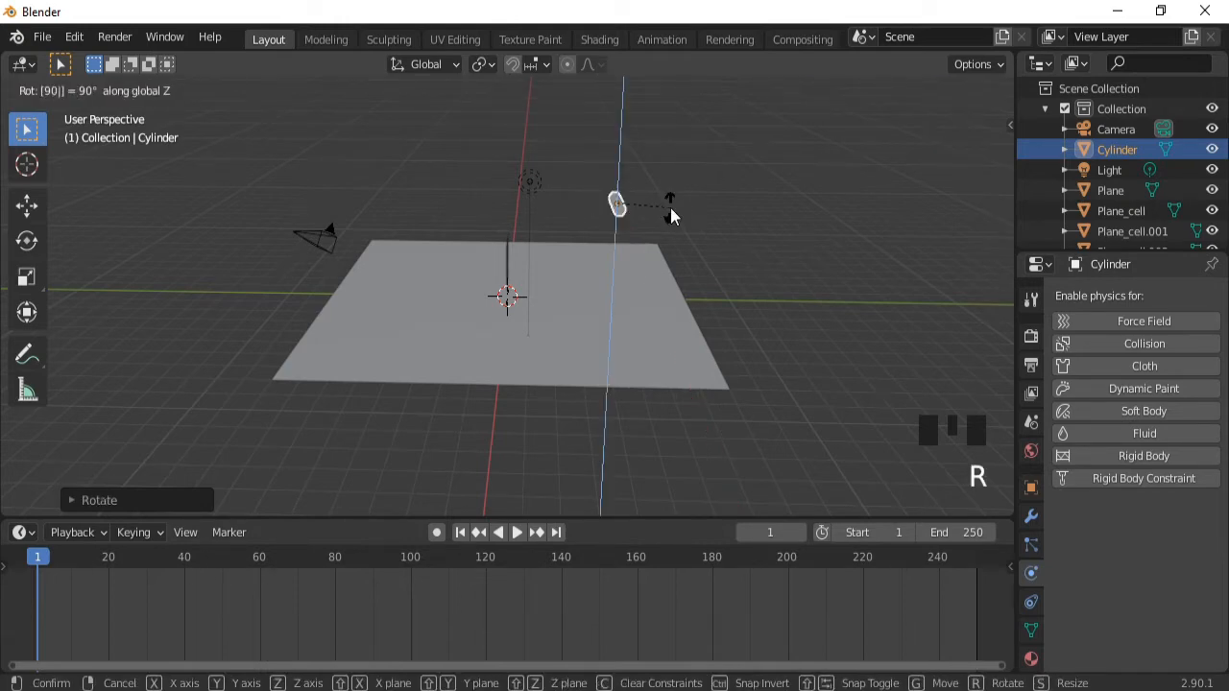
key("Return")
Move the cylinder along Y toward the panel, keeping it a short distance off the panel's plane.
mouse_move(577, 244)
middle_mouse_down()
mouse_move(736, 231)
mouse_move(600, 254)
middle_mouse_up()
key("g")
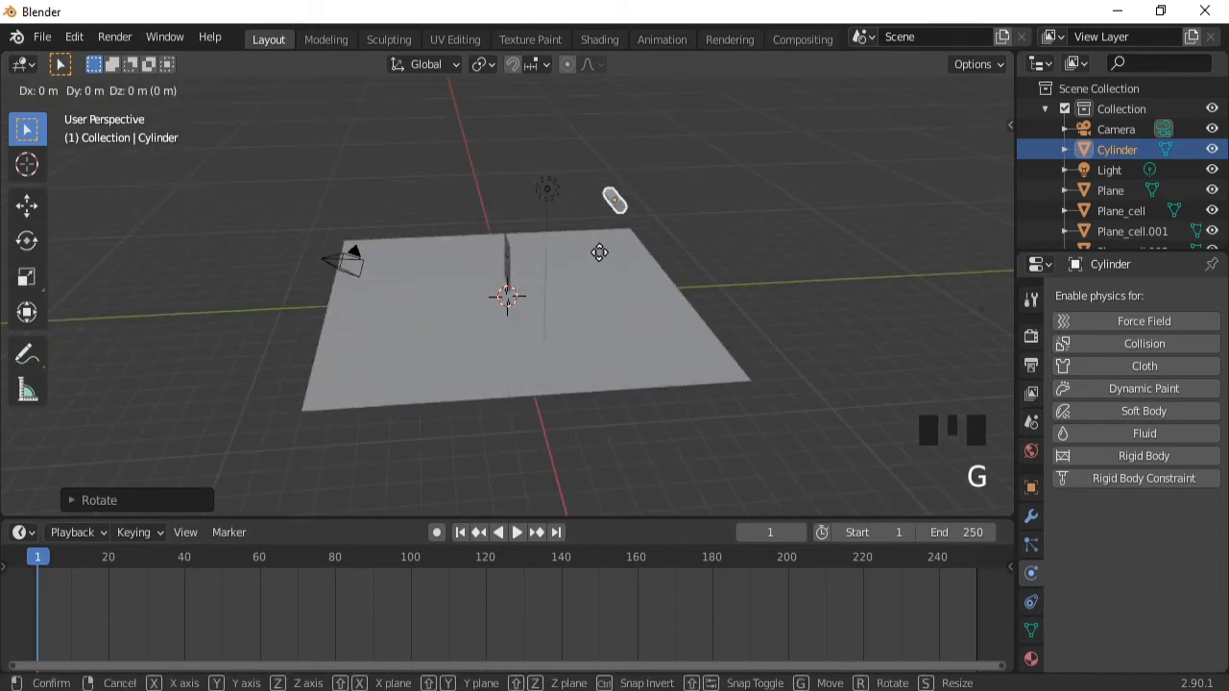
key("y")
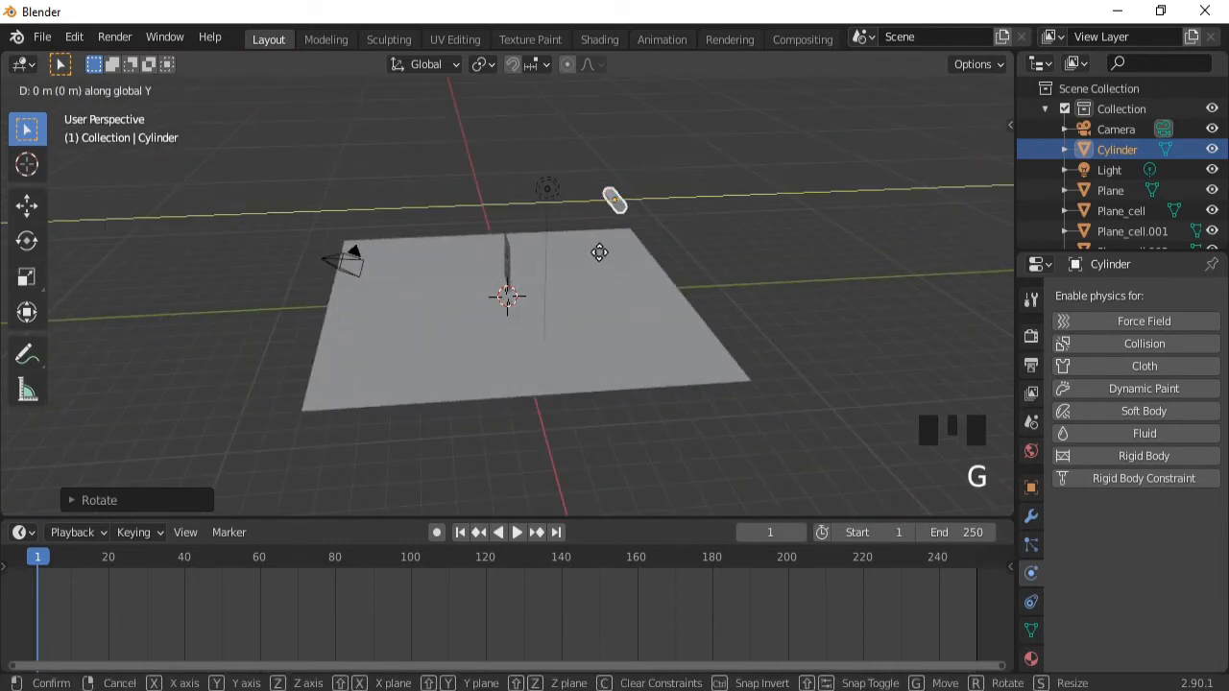
left_click(499, 253)
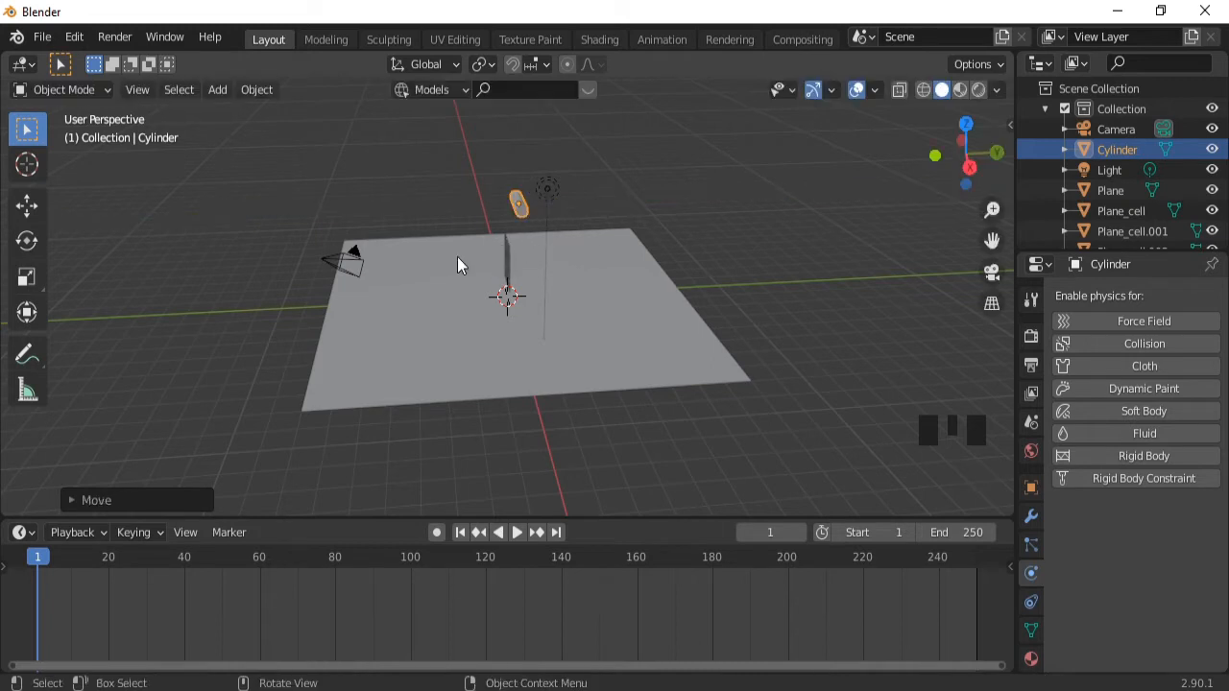
middle_click_drag(457, 257, 429, 235)
key("g")
key("y")
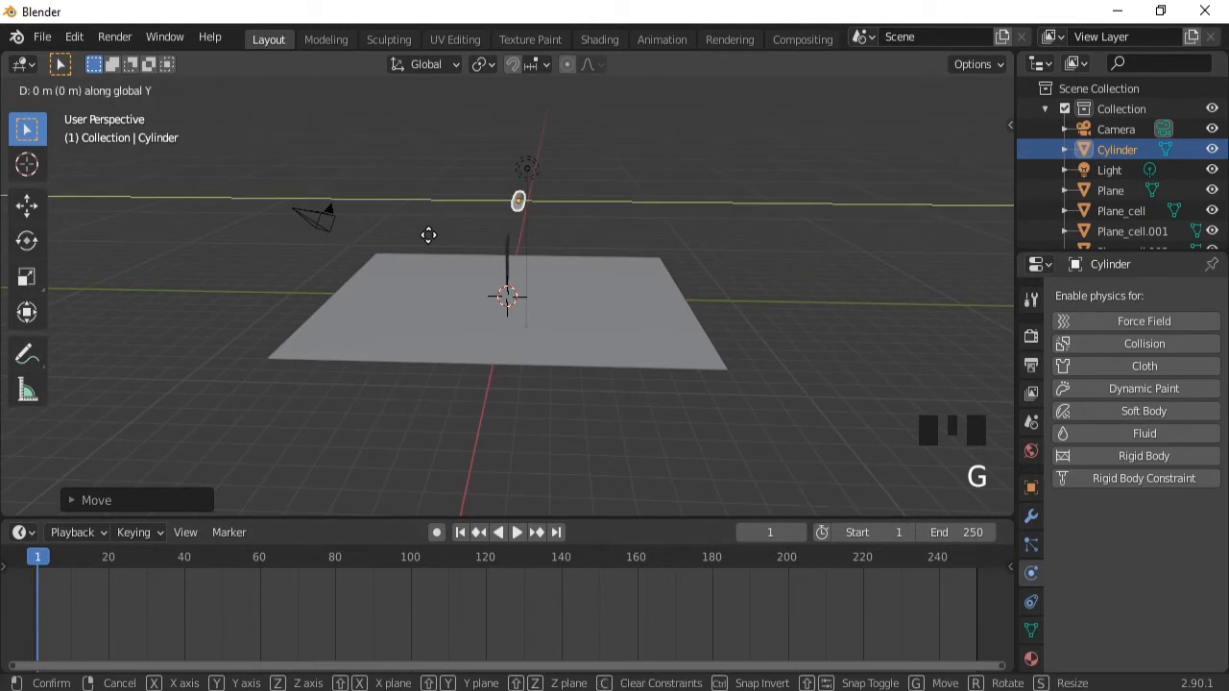
left_click(466, 231)
Scale the cylinder along X only, stretching it into a long horizontal beam.
key("s")
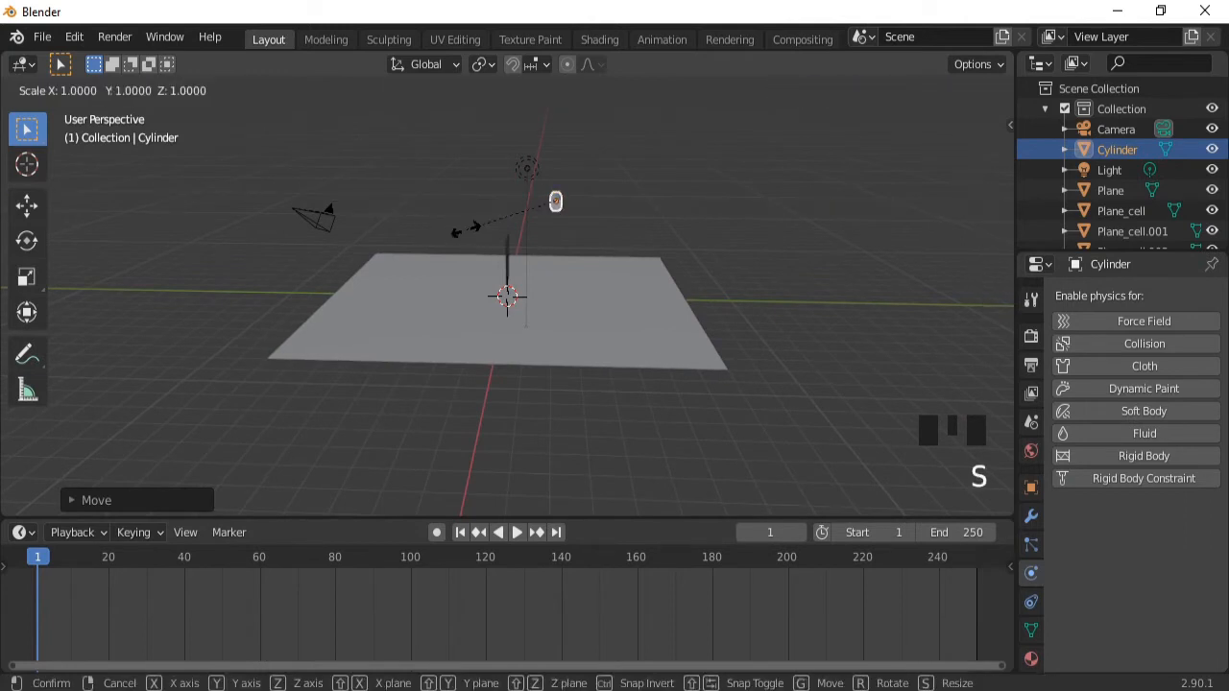
key("x")
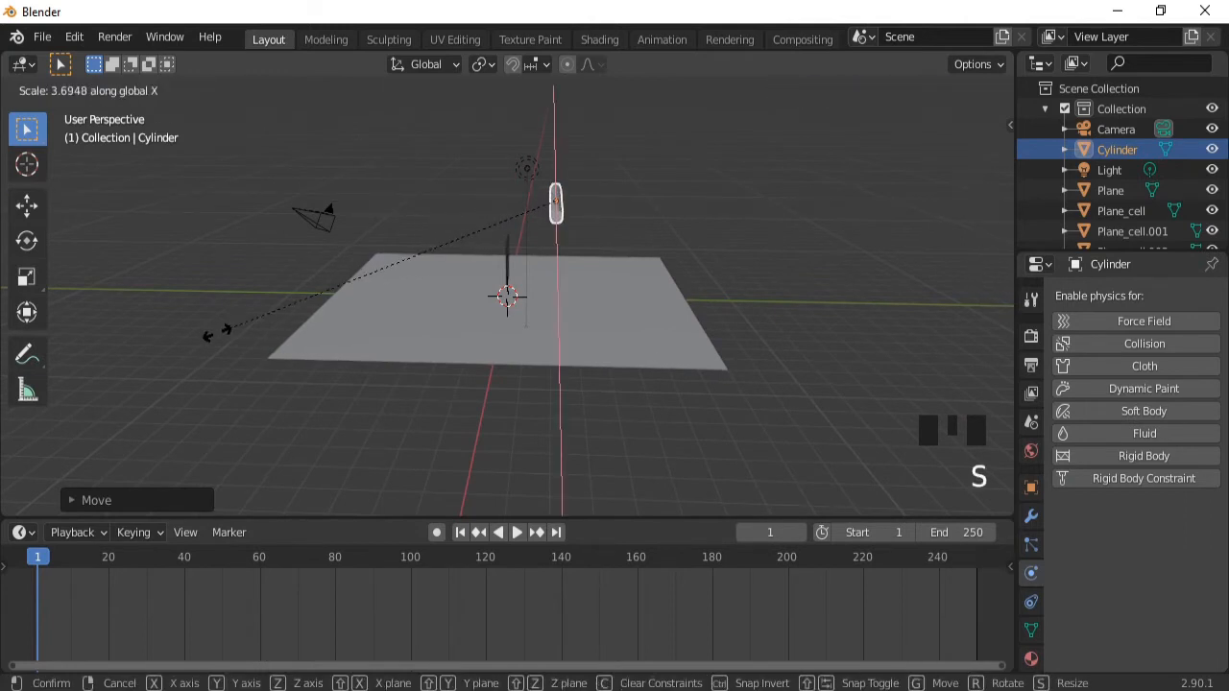
left_click(139, 357)
Add a second cylinder at the middle of the beam in front view and scale it uniformly to about half size.
middle_click_drag(665, 389, 645, 436)
key("KP_1")
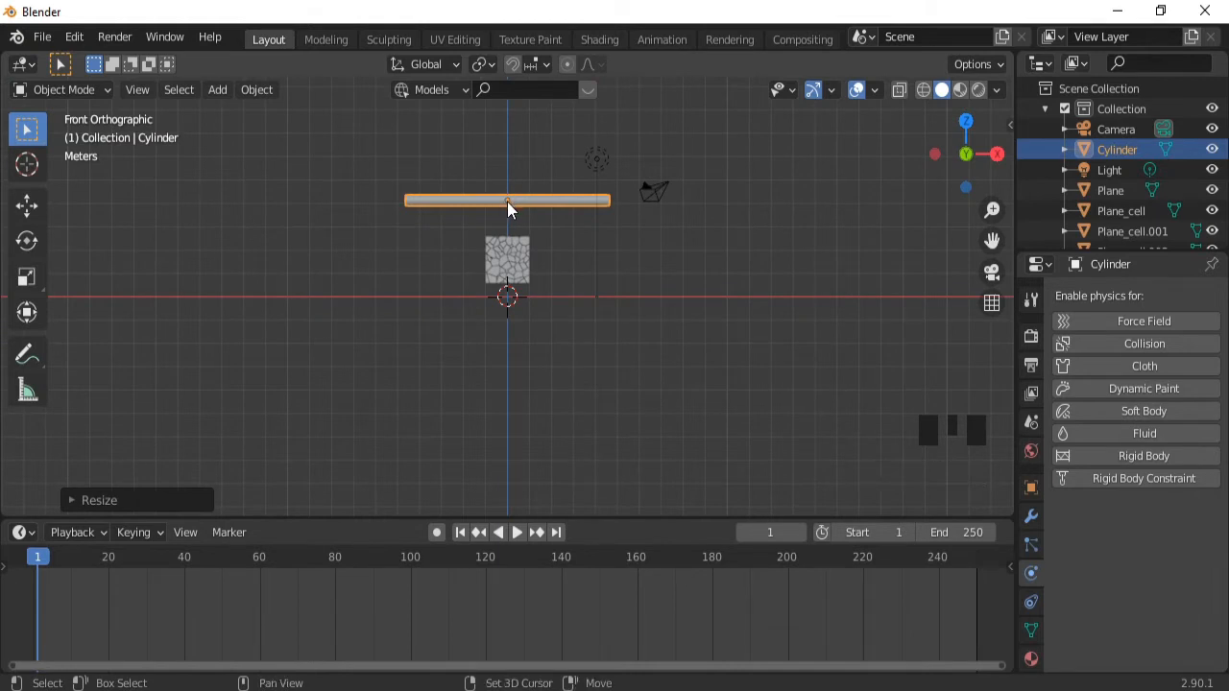
right_click(507, 201, "shift")
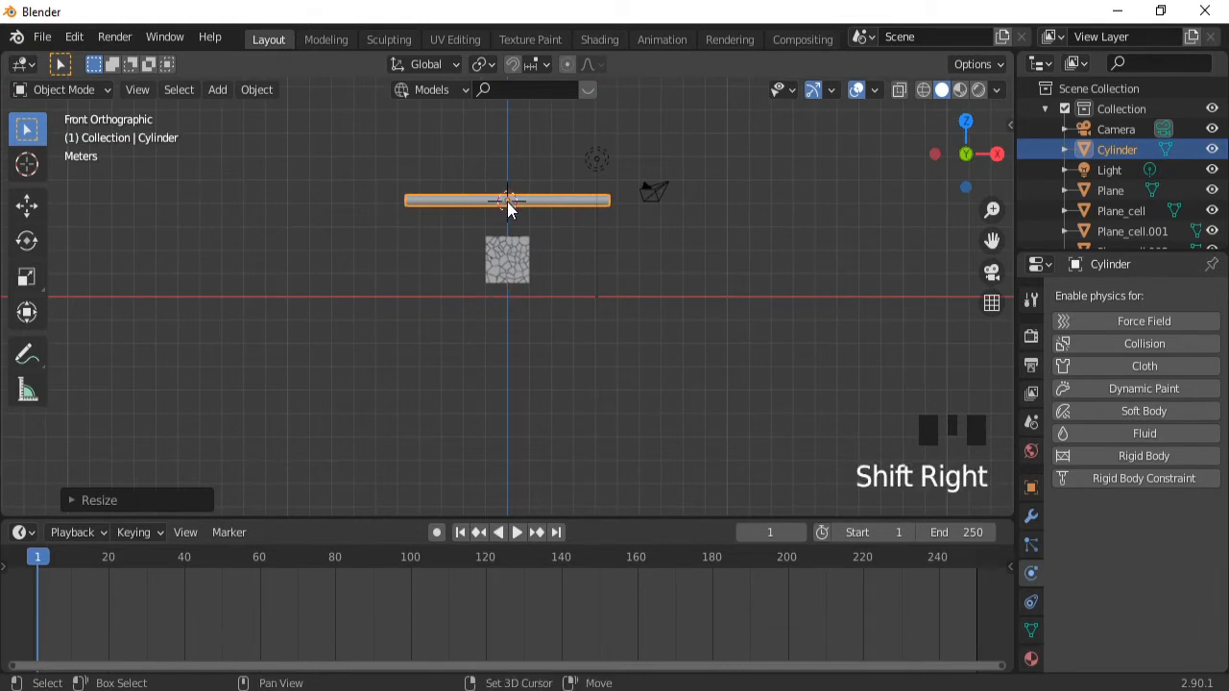
key("shift+a")
mouse_move(507, 202)
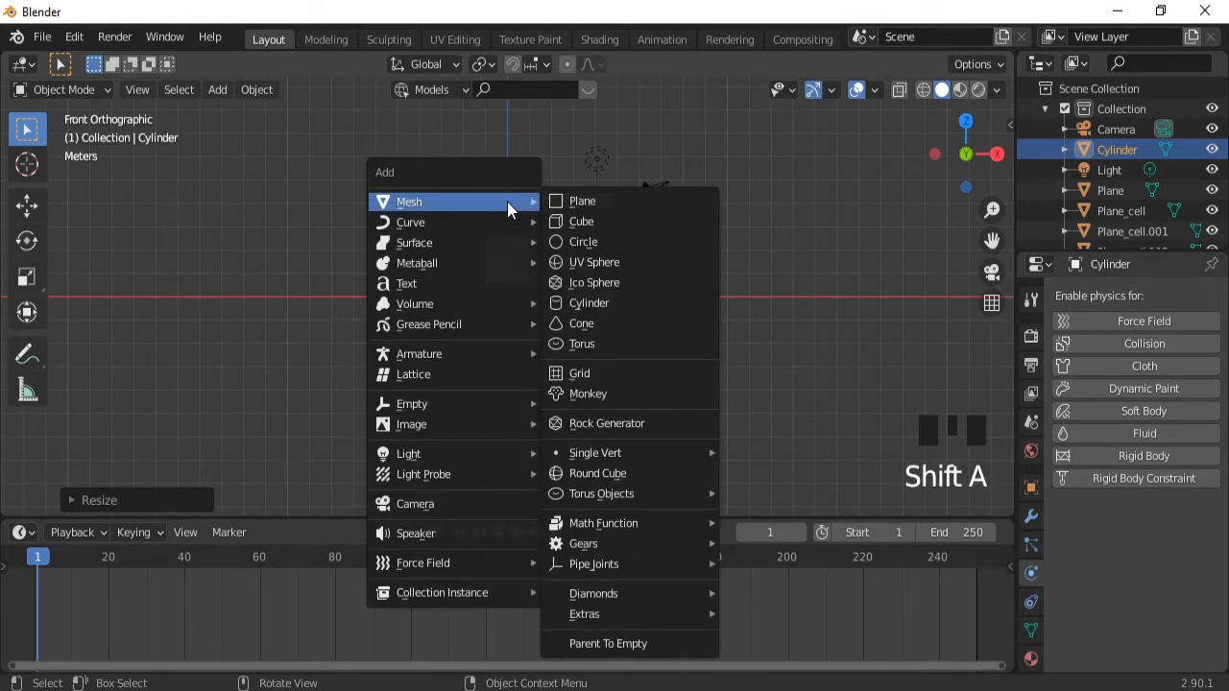
left_click(588, 302)
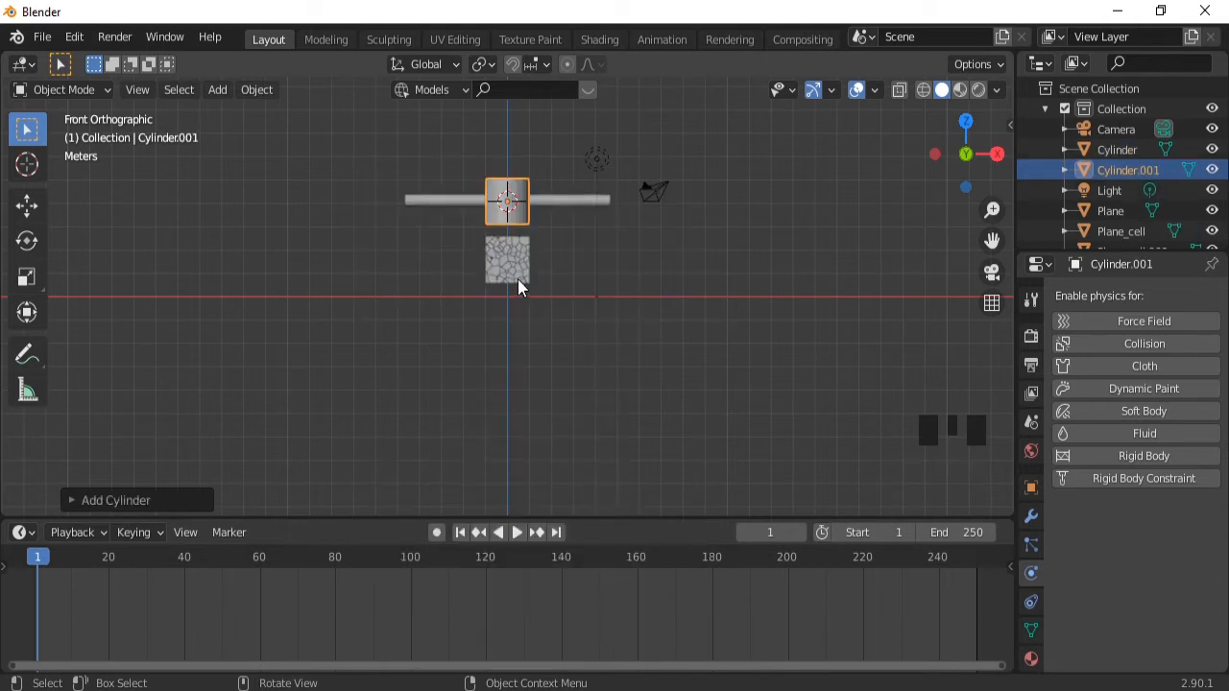
key("s")
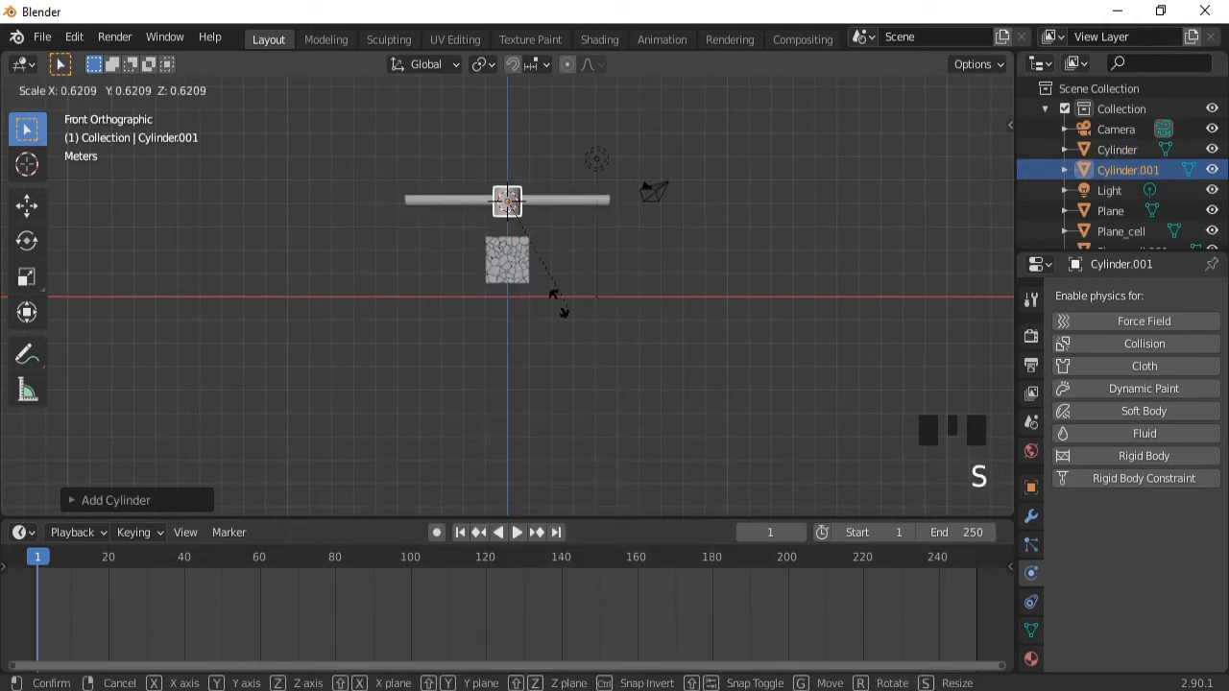
left_click(502, 280)
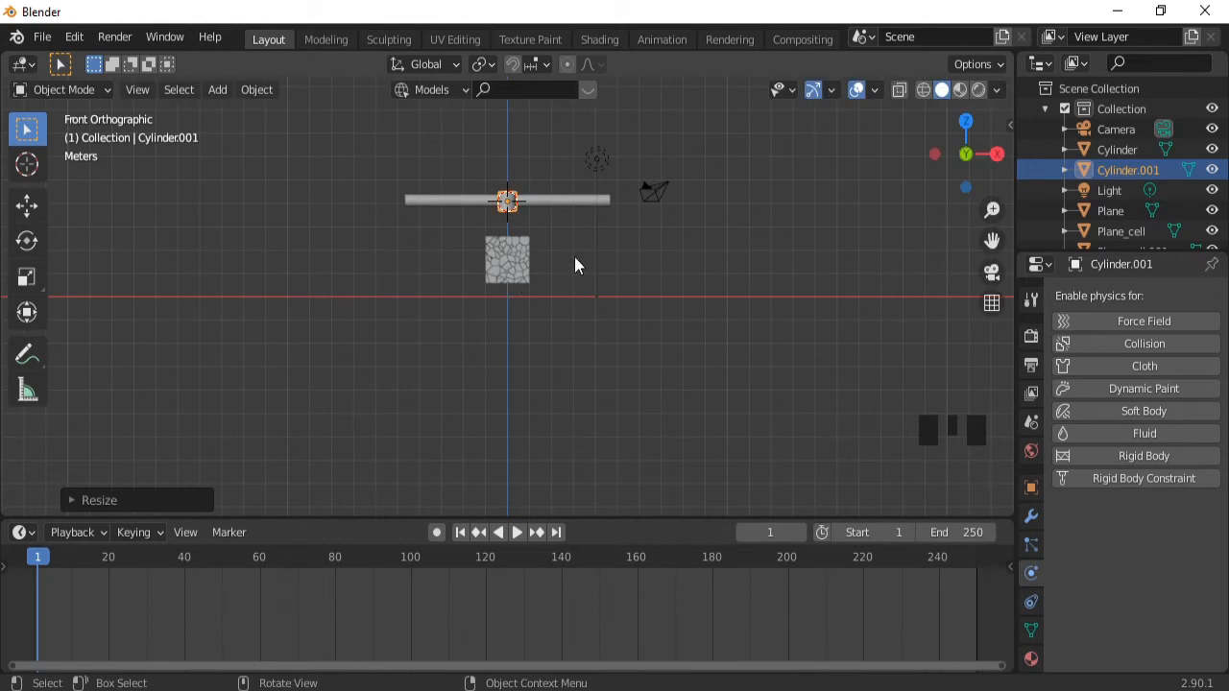
Stretch the second cylinder along Z to about five times its height and thin it in X and Y only.
middle_click_drag(576, 266, 361, 311)
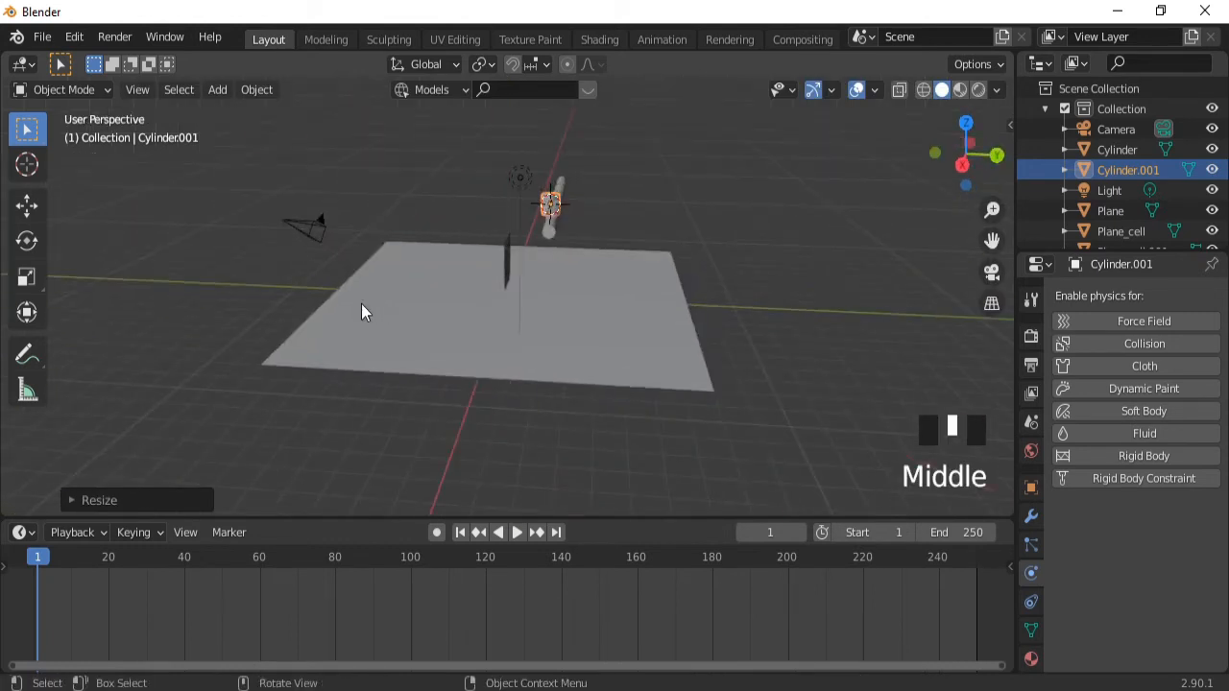
key("s")
key("z")
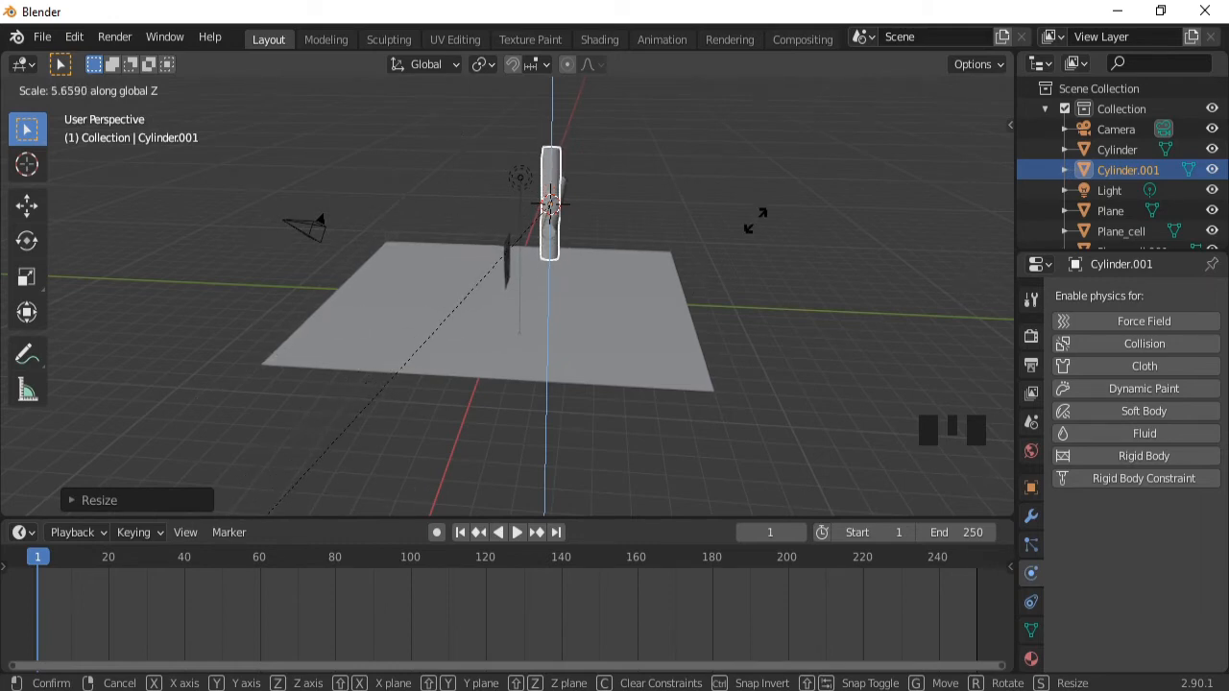
left_click(832, 153)
key("s")
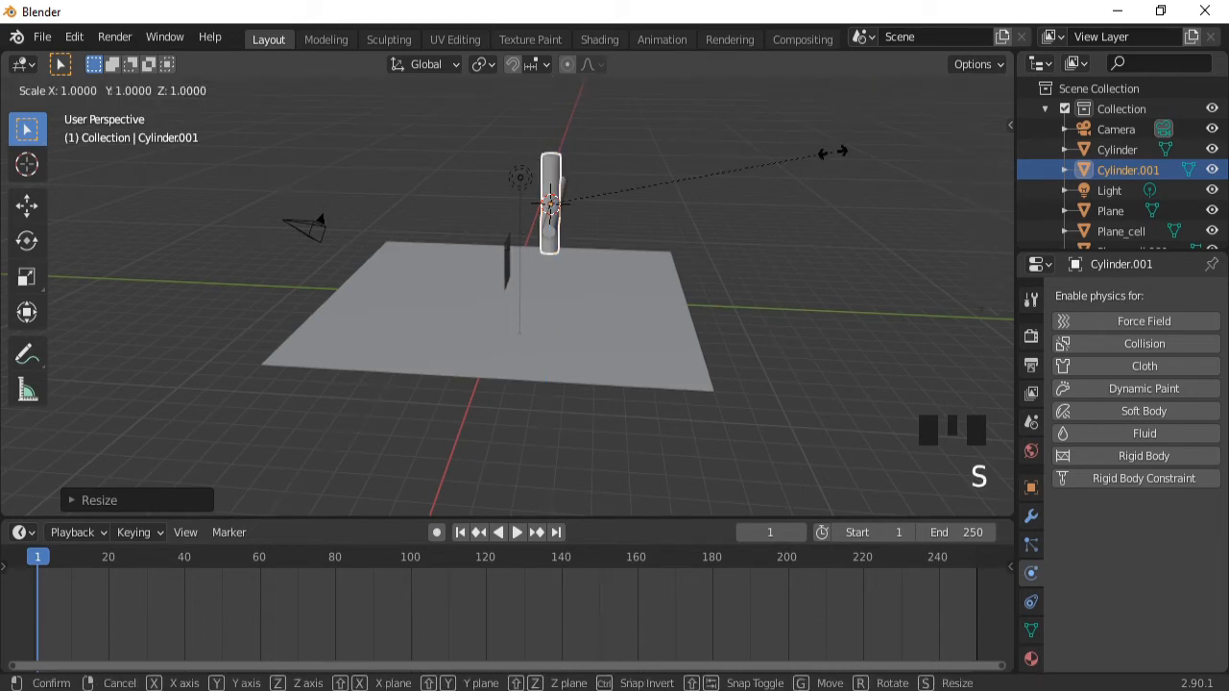
key("shift+z")
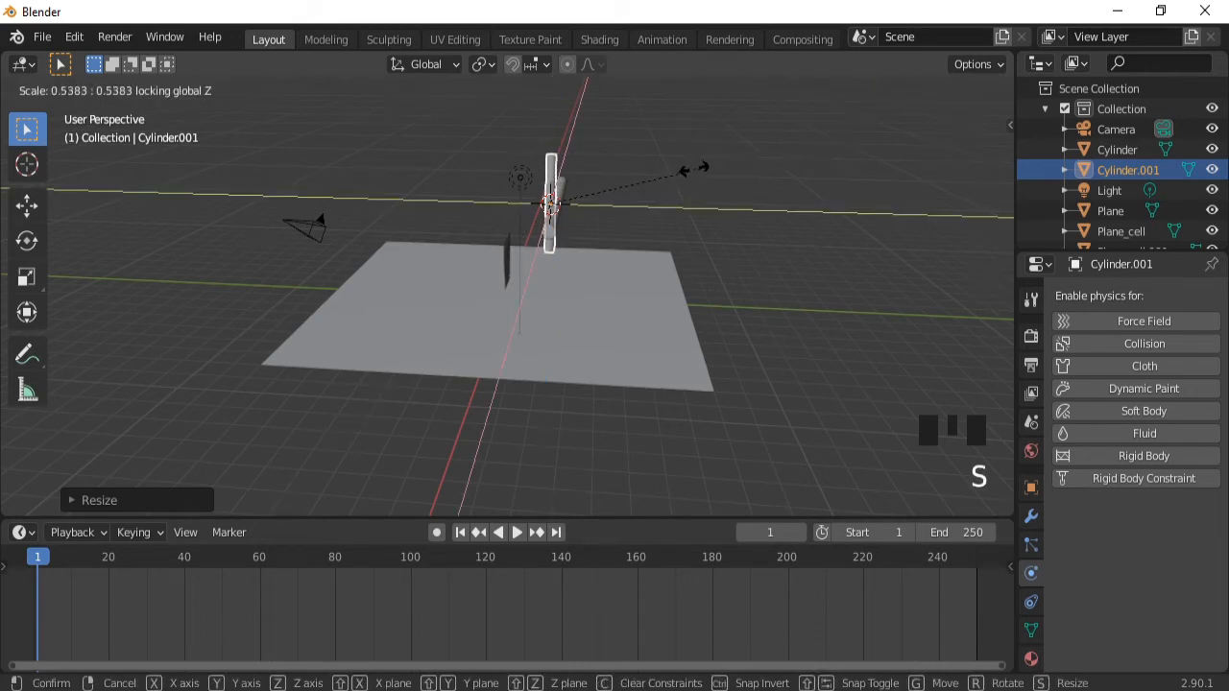
left_click(653, 169)
Move the thin cylinder down along Z so it hangs from the beam with its lower end above the ground plane.
key("g")
key("z")
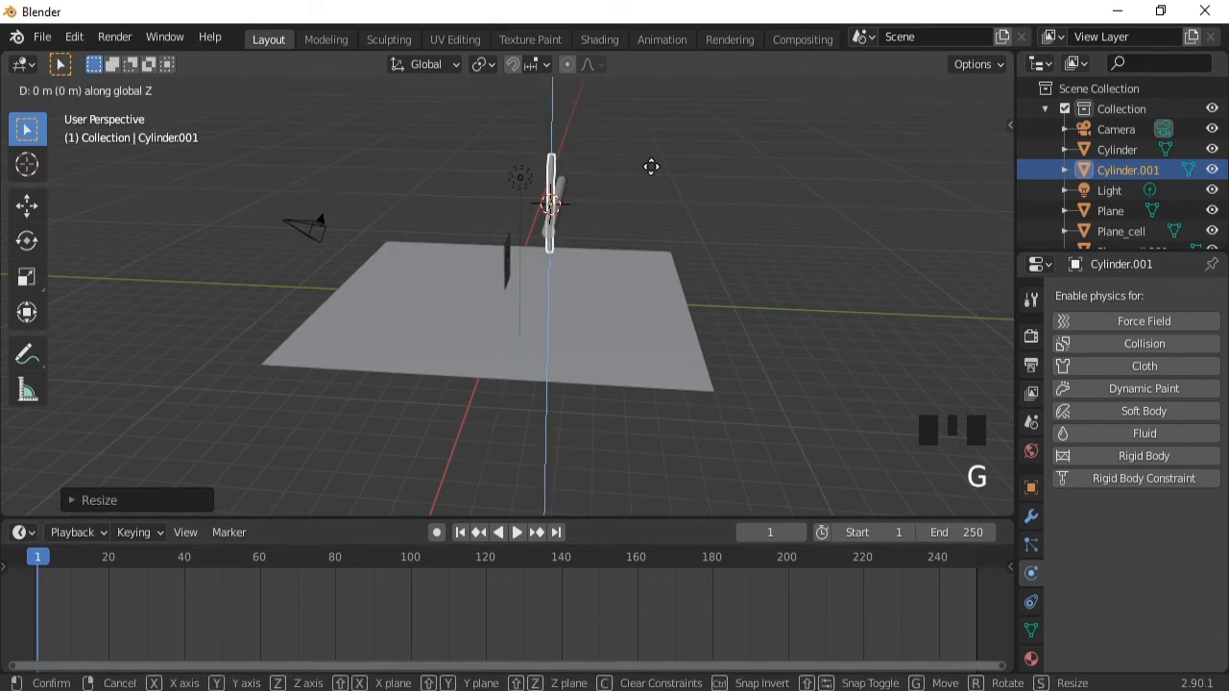
left_click(663, 230)
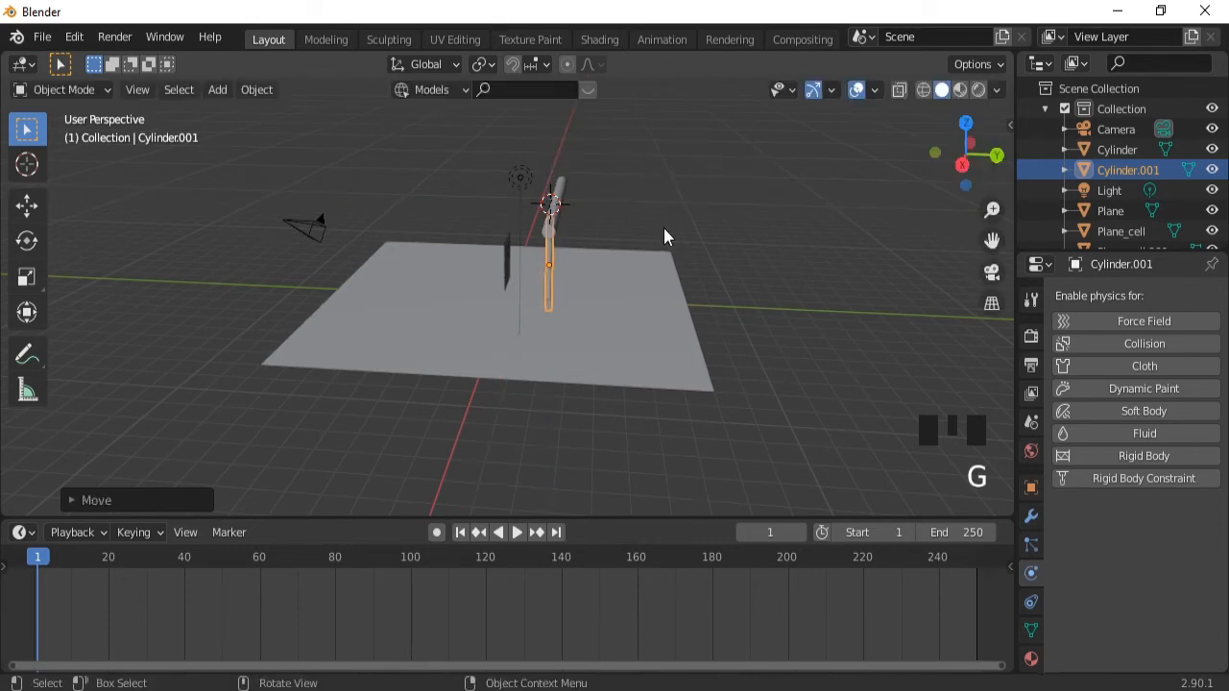
middle_click_drag(546, 228, 640, 245)
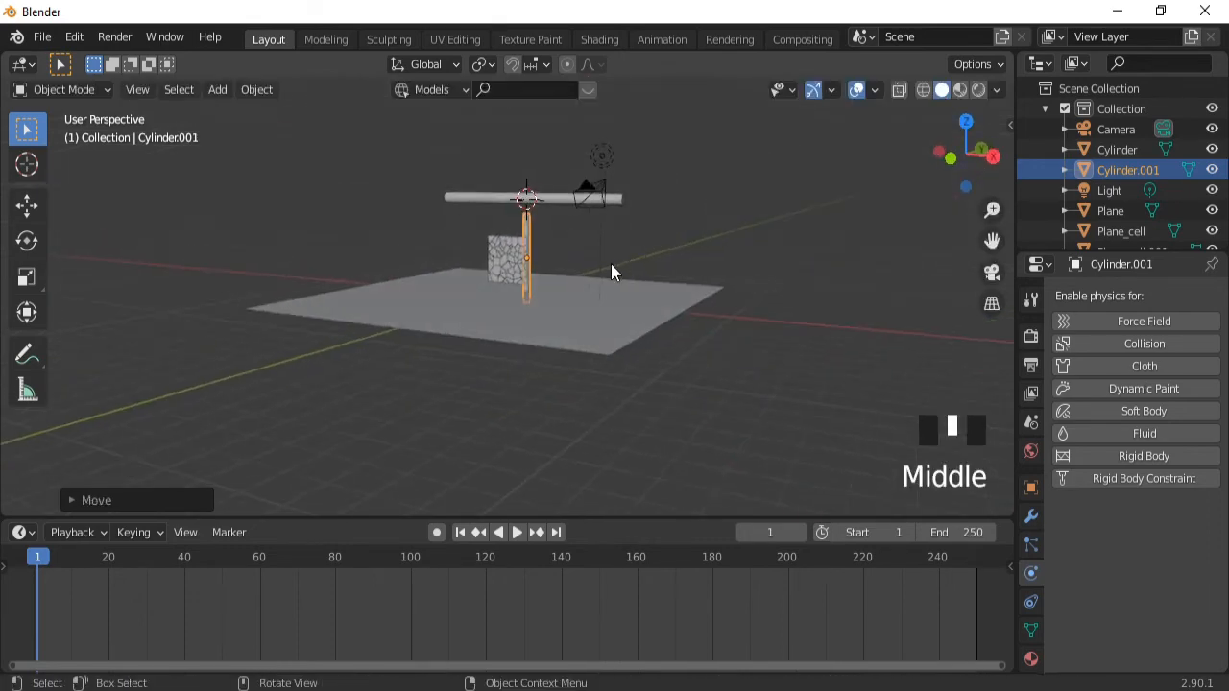
key("g")
key("z")
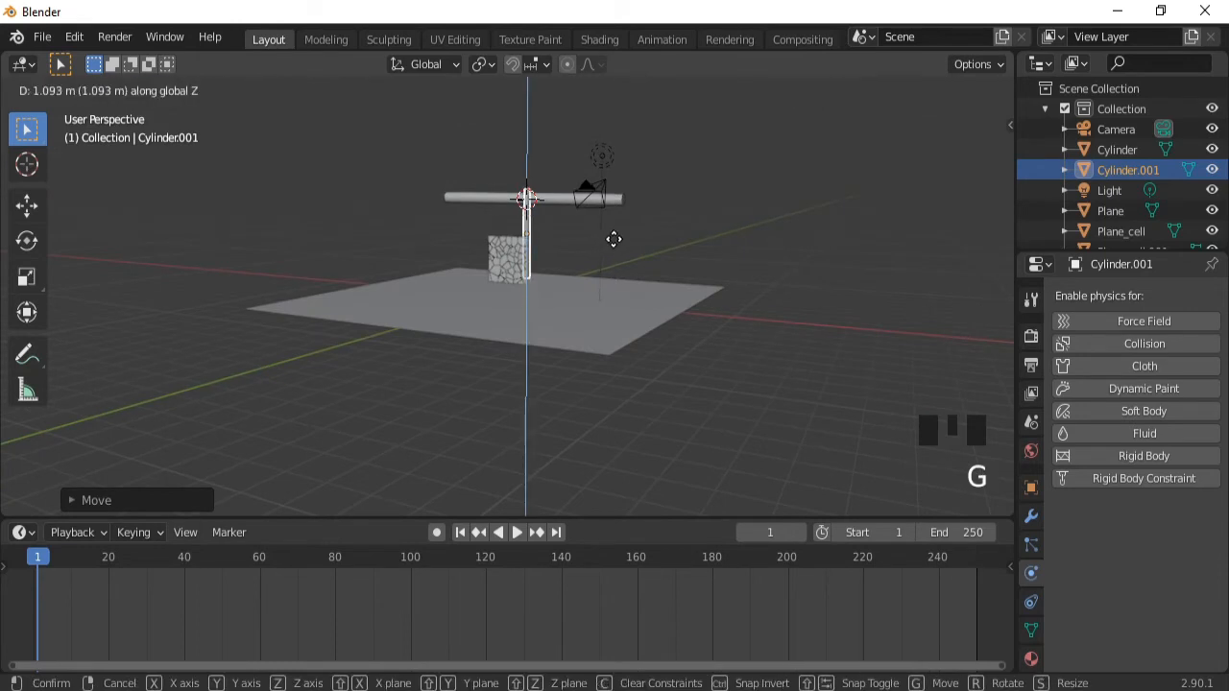
left_click(613, 243)
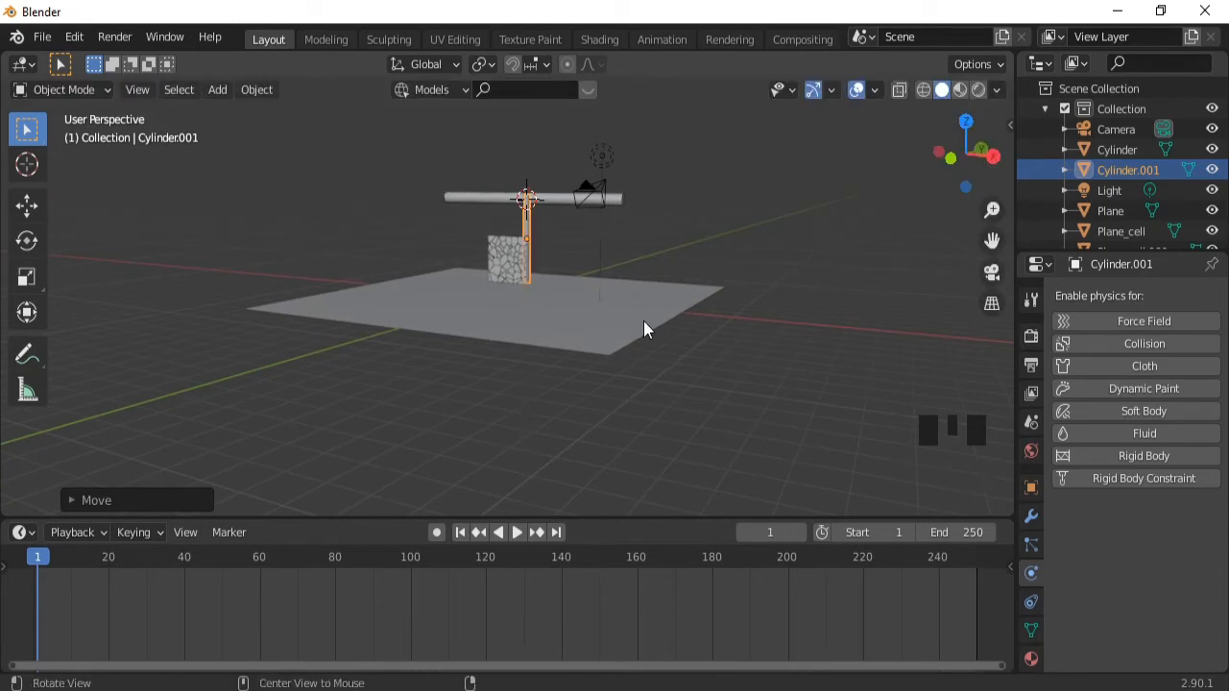
Shift the hanging cylinder slightly along Y, away from the panel.
middle_click_drag(643, 321, 566, 390, "ctrl")
middle_click_drag(627, 287, 552, 285)
key("g")
key("y")
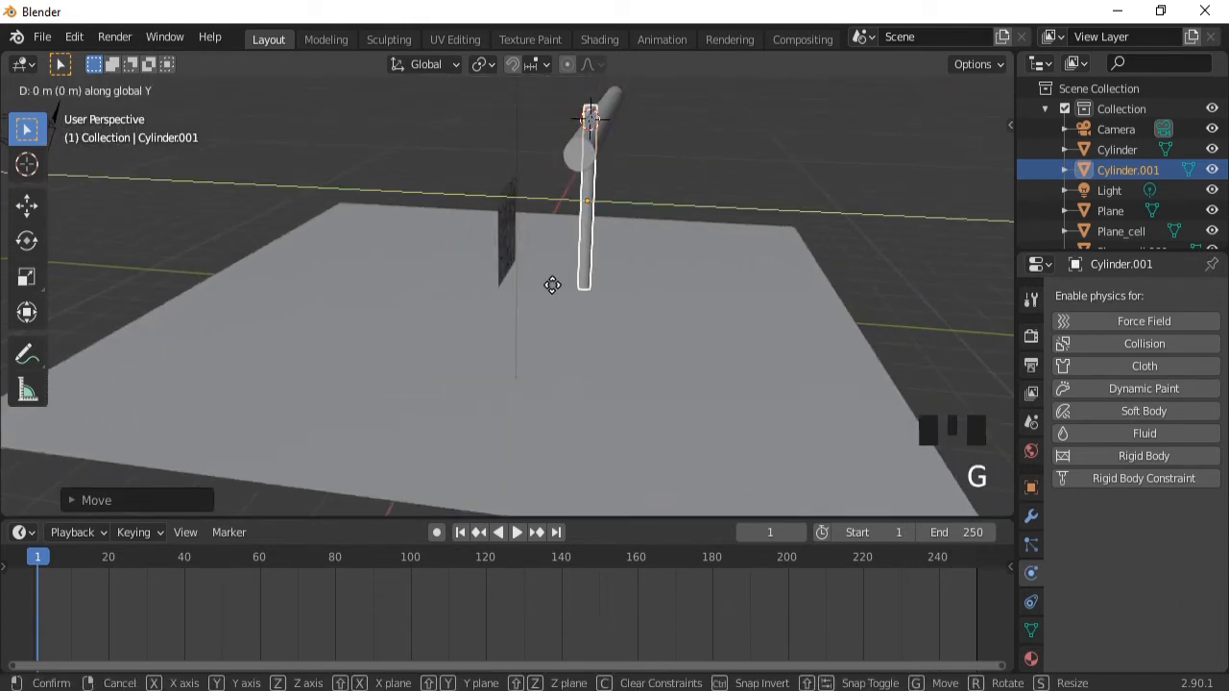
left_click(592, 291)
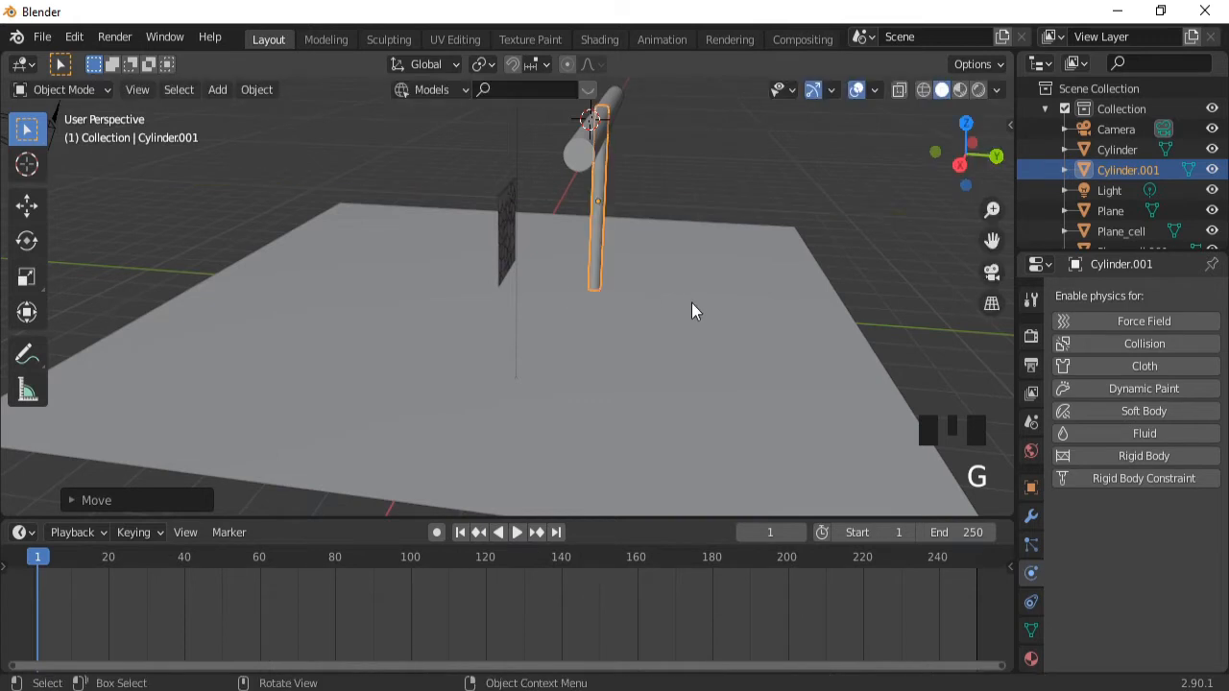
Thin the hanging cylinder further in X and Y, and shorten it along Z by a factor of about 0.43.
key("s")
key("shift+z")
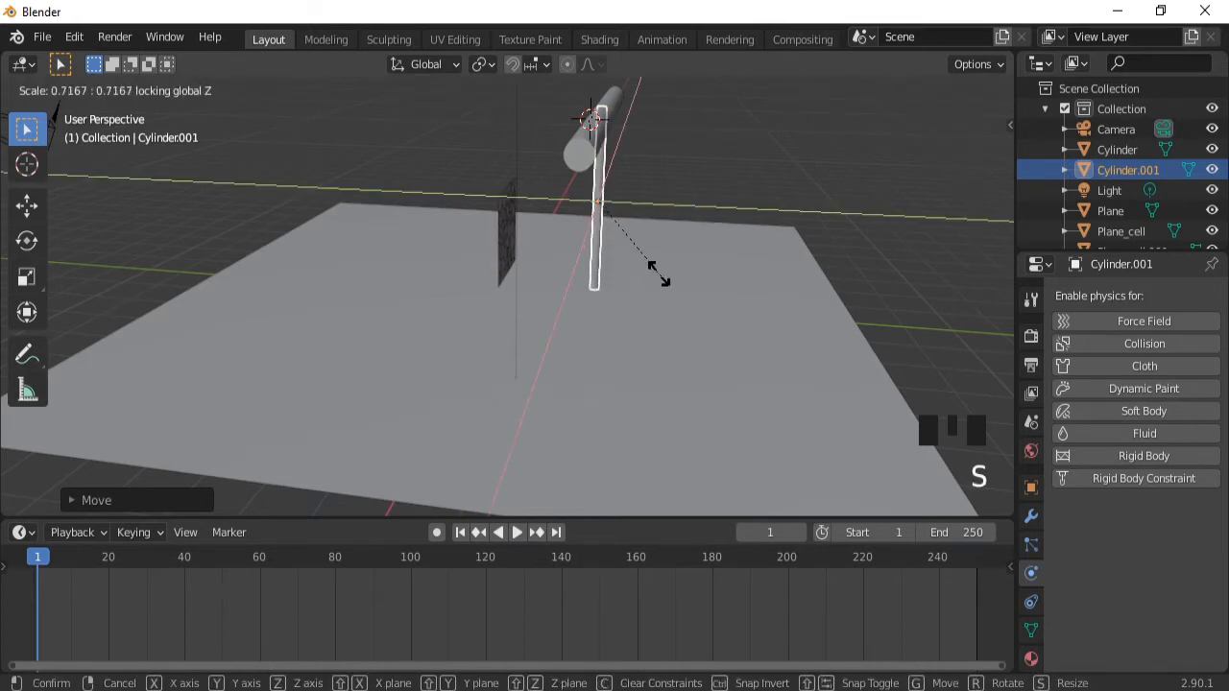
left_click(634, 252)
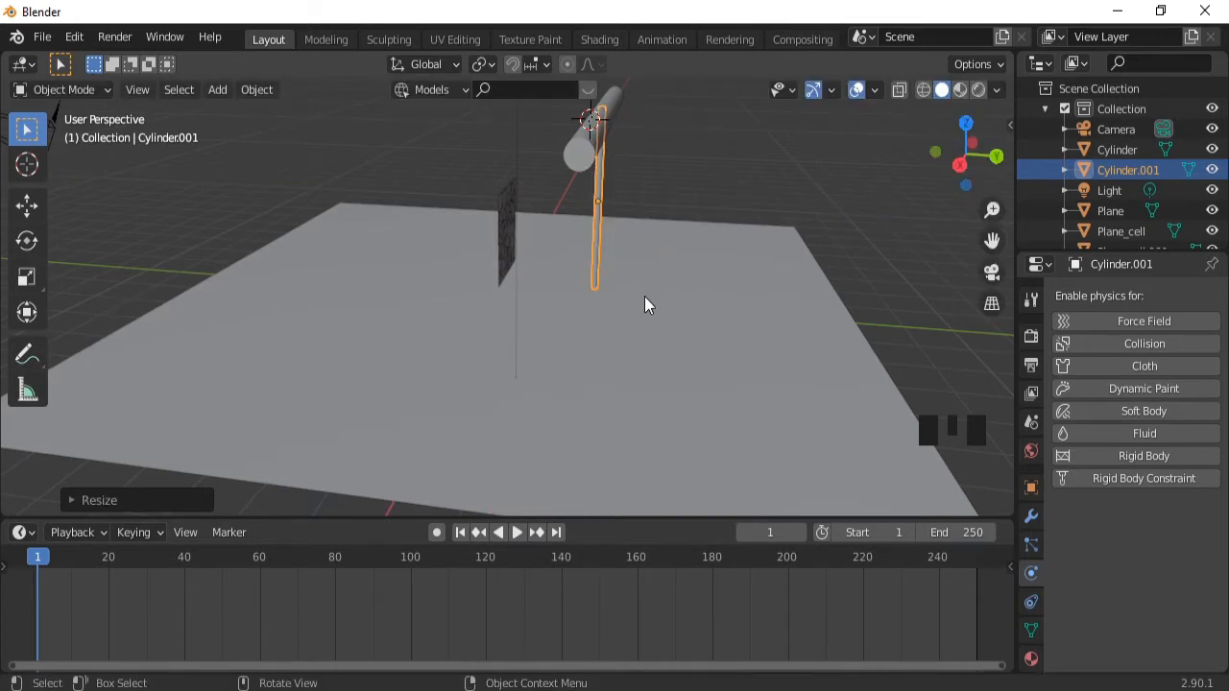
key("s")
key("z")
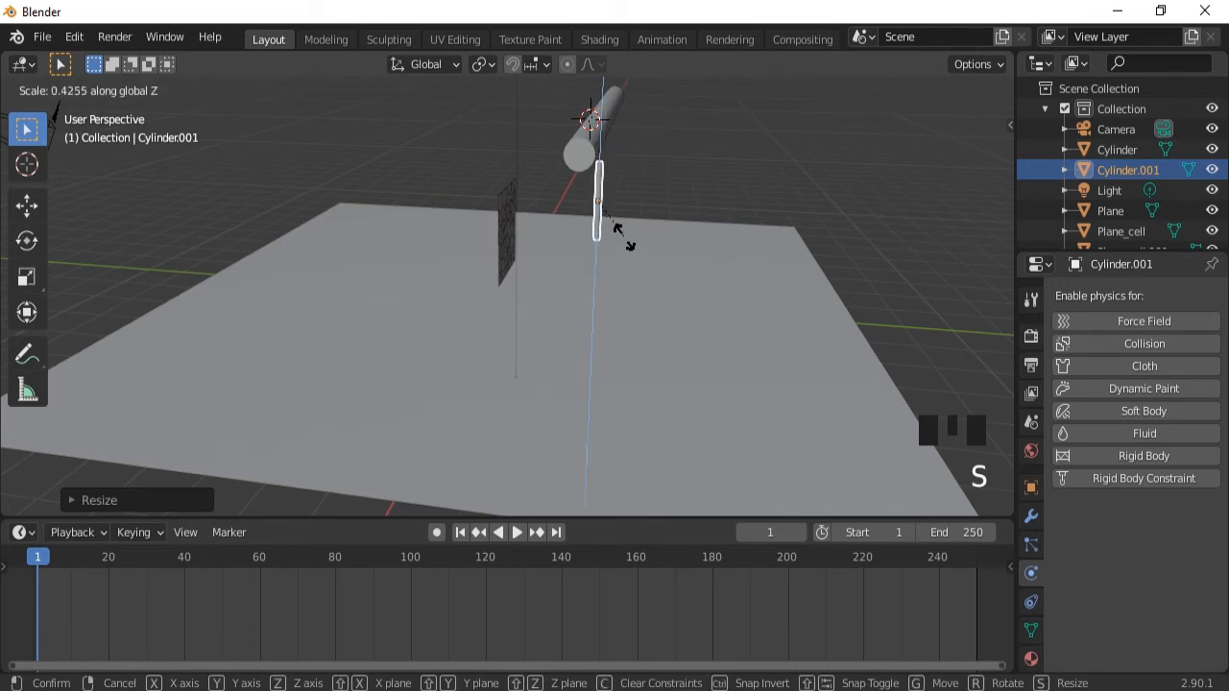
left_click(626, 238)
Raise the shortened cylinder along Z until its upper end meets the beam.
key("g")
key("z")
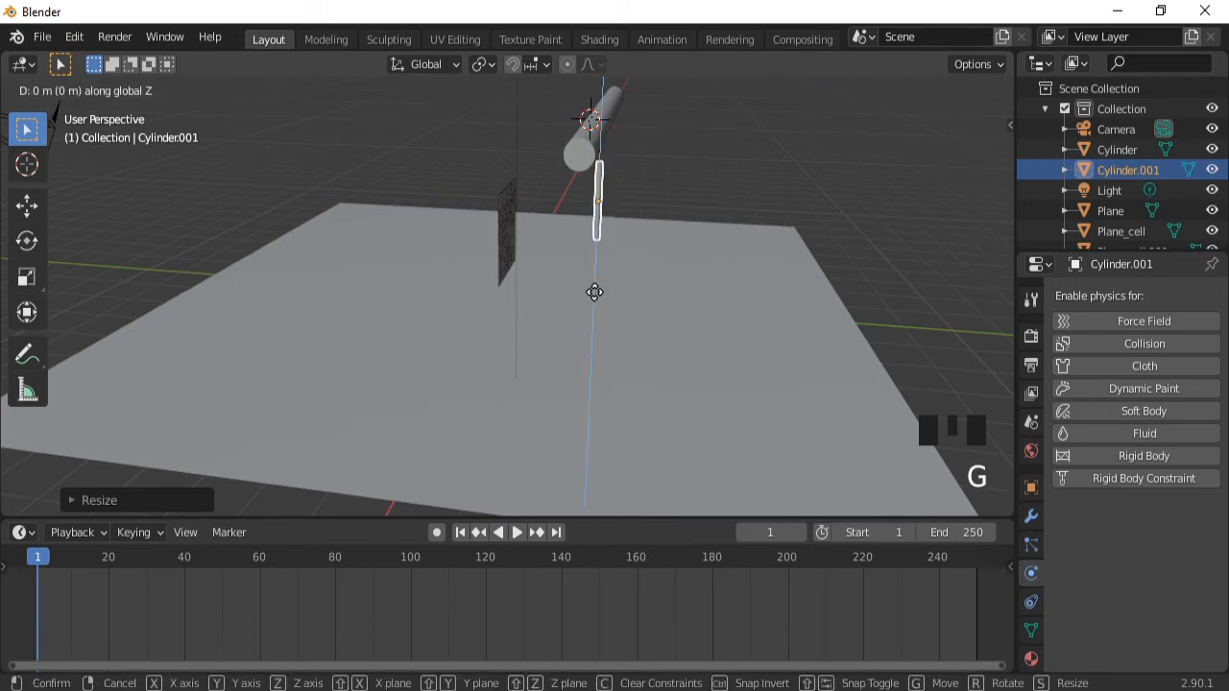
left_click(589, 264)
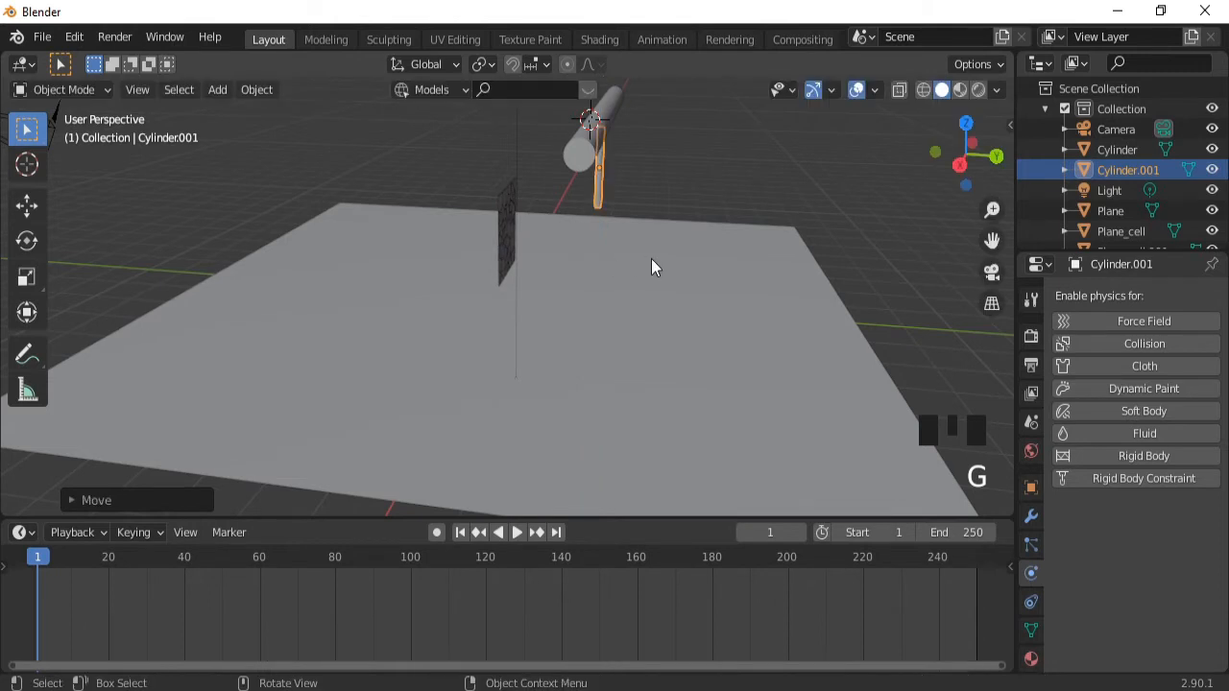
Add a UV sphere at the hanging rod's lower end in the front view and scale it to about 0.25.
middle_click_drag(590, 265, 621, 252)
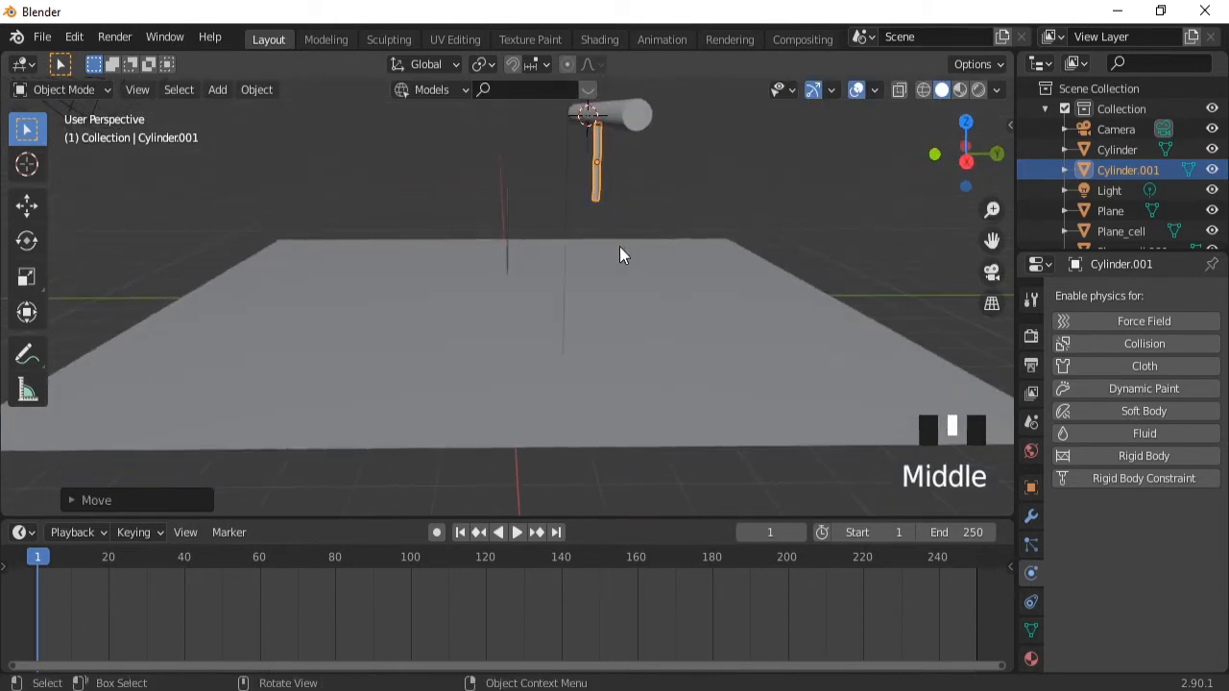
key("KP_1")
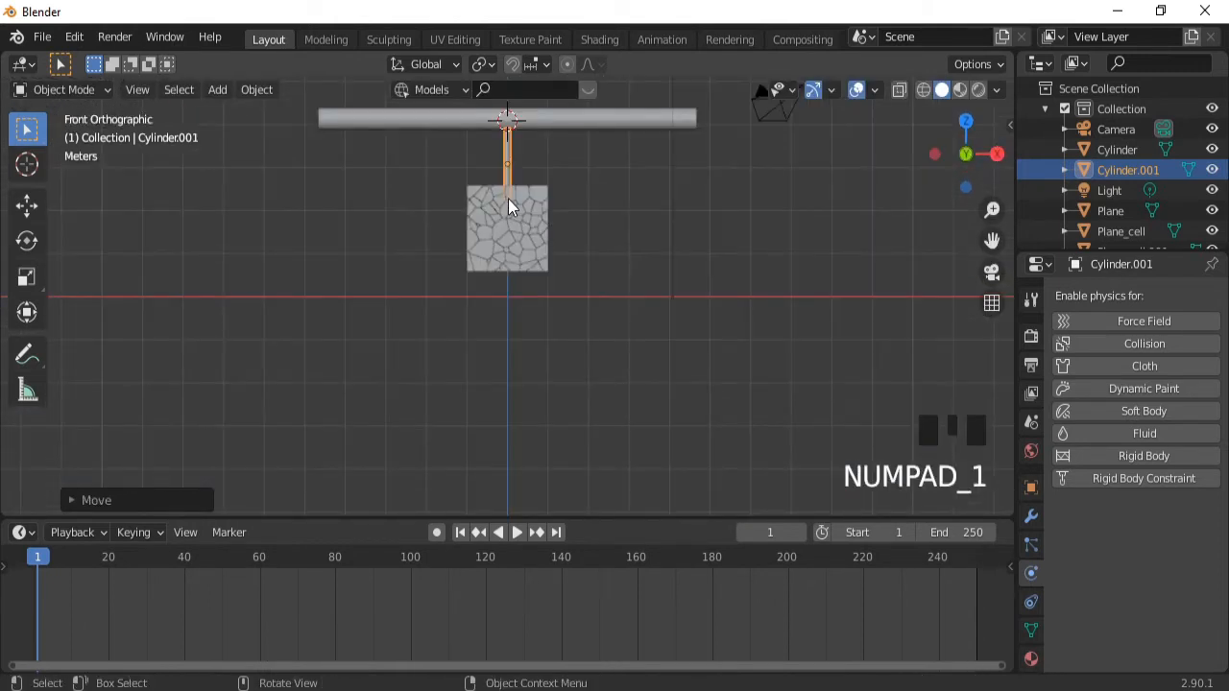
right_click(508, 199, "shift")
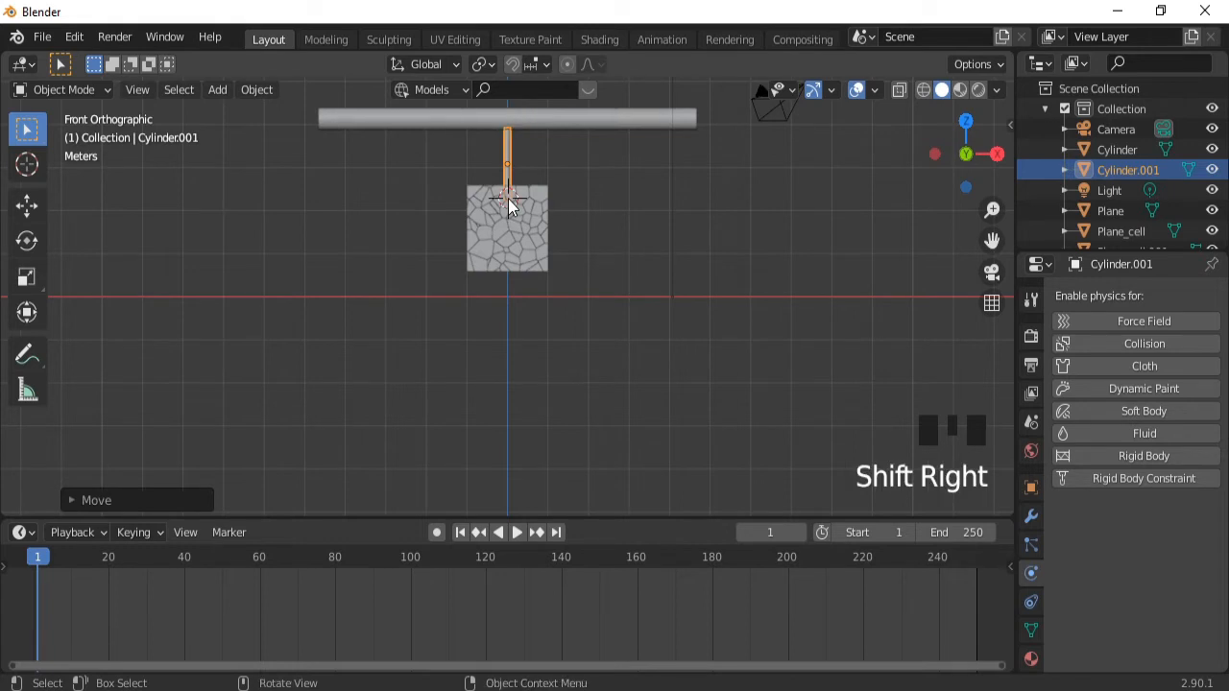
key("shift+a")
mouse_move(481, 245)
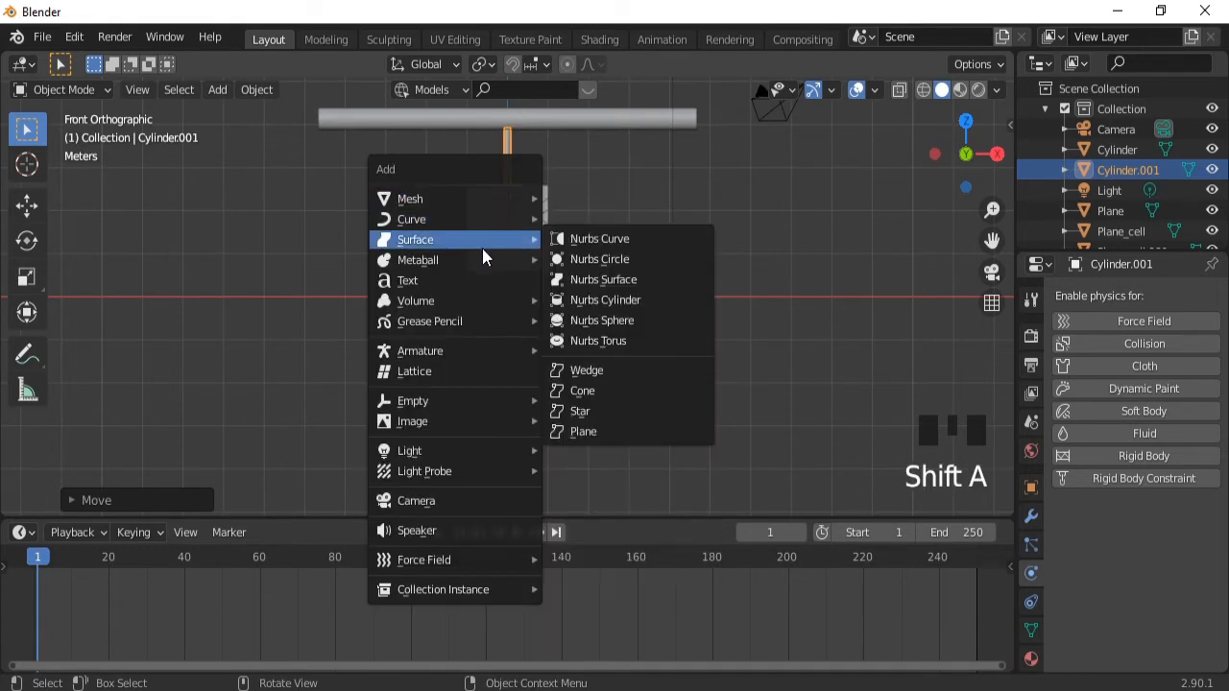
mouse_move(457, 202)
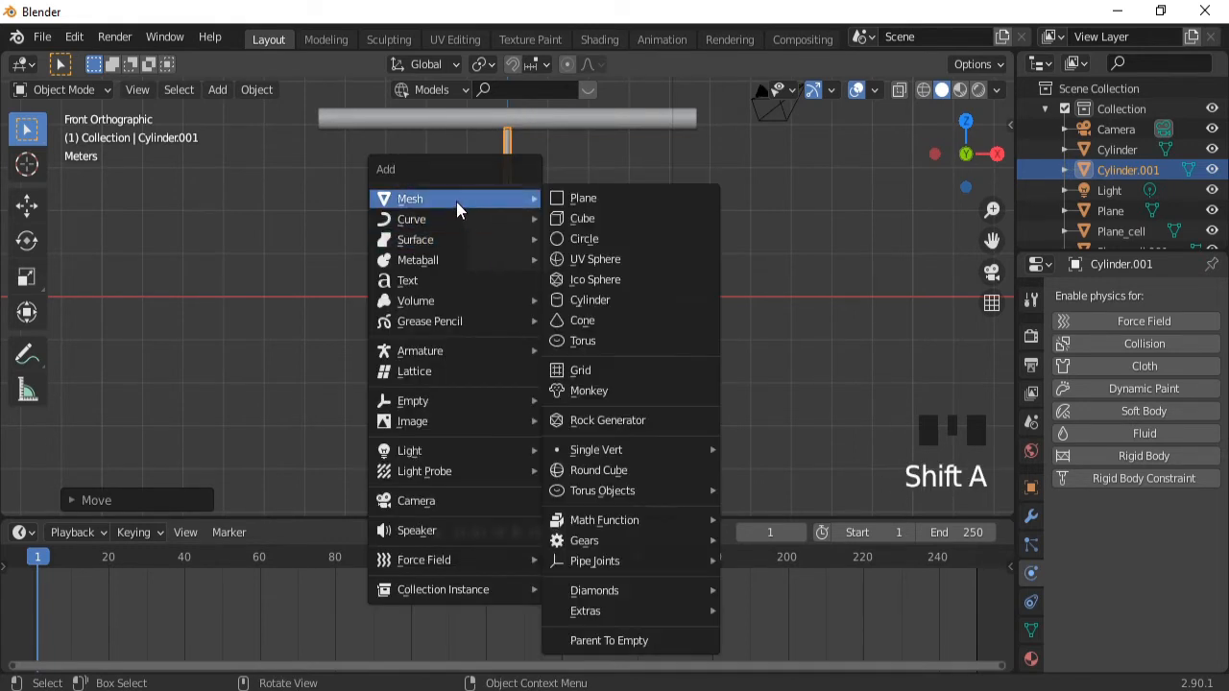
left_click(601, 259)
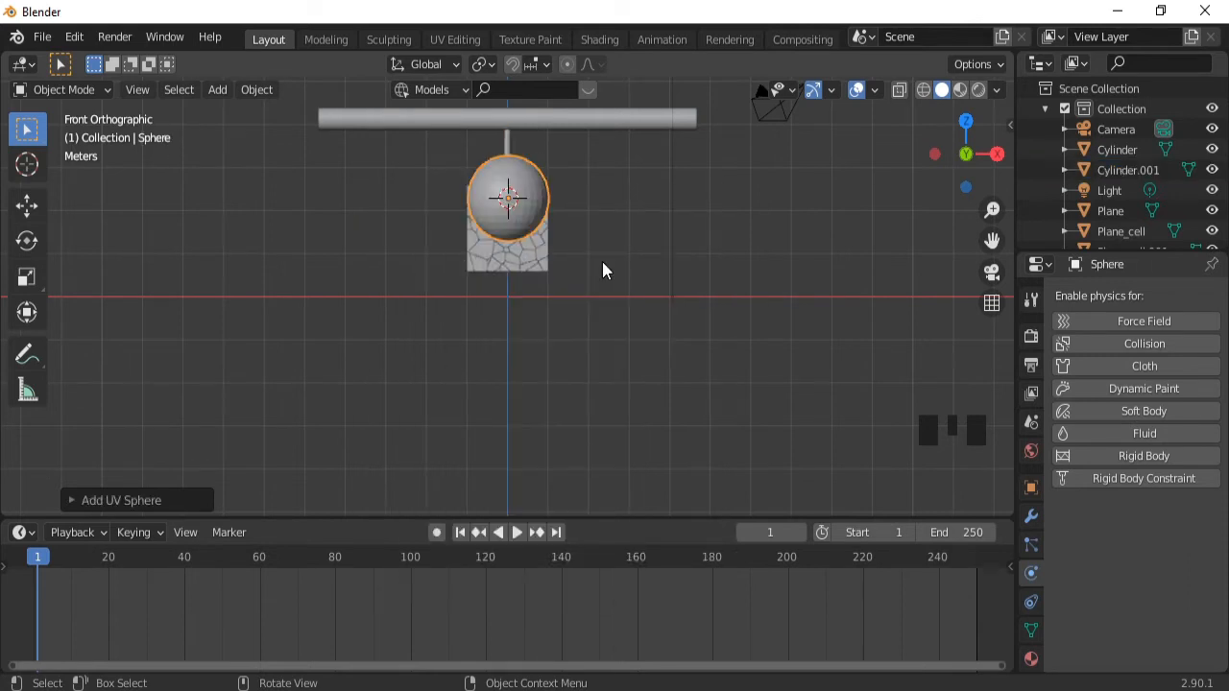
key("s")
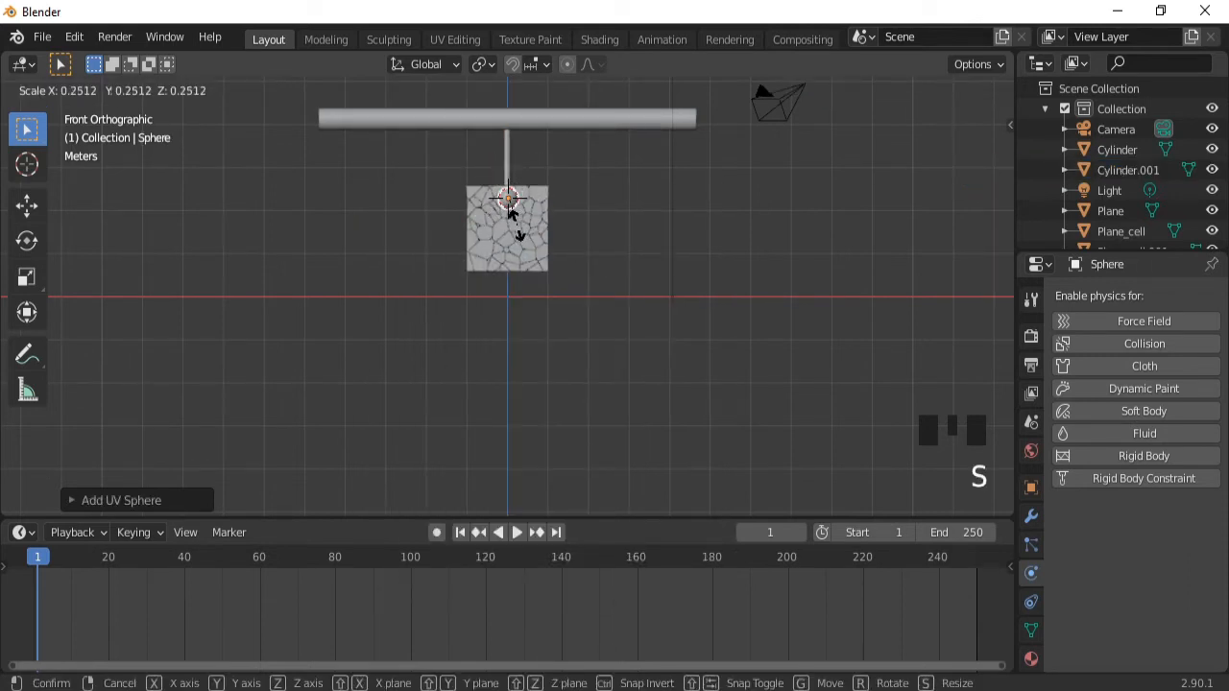
left_click(514, 225)
Move the small sphere along Y by about 2 m so it meets the lower end of the hanging rod.
middle_click_drag(713, 232, 544, 275)
key("g")
key("y")
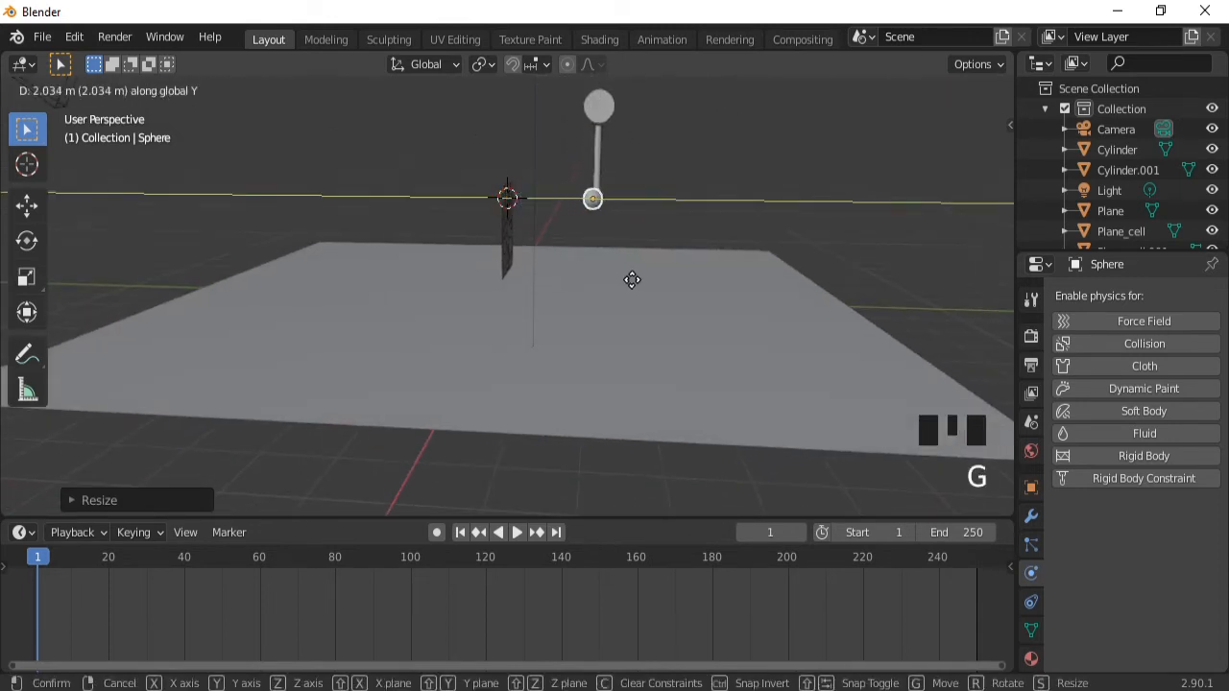
left_click(633, 278)
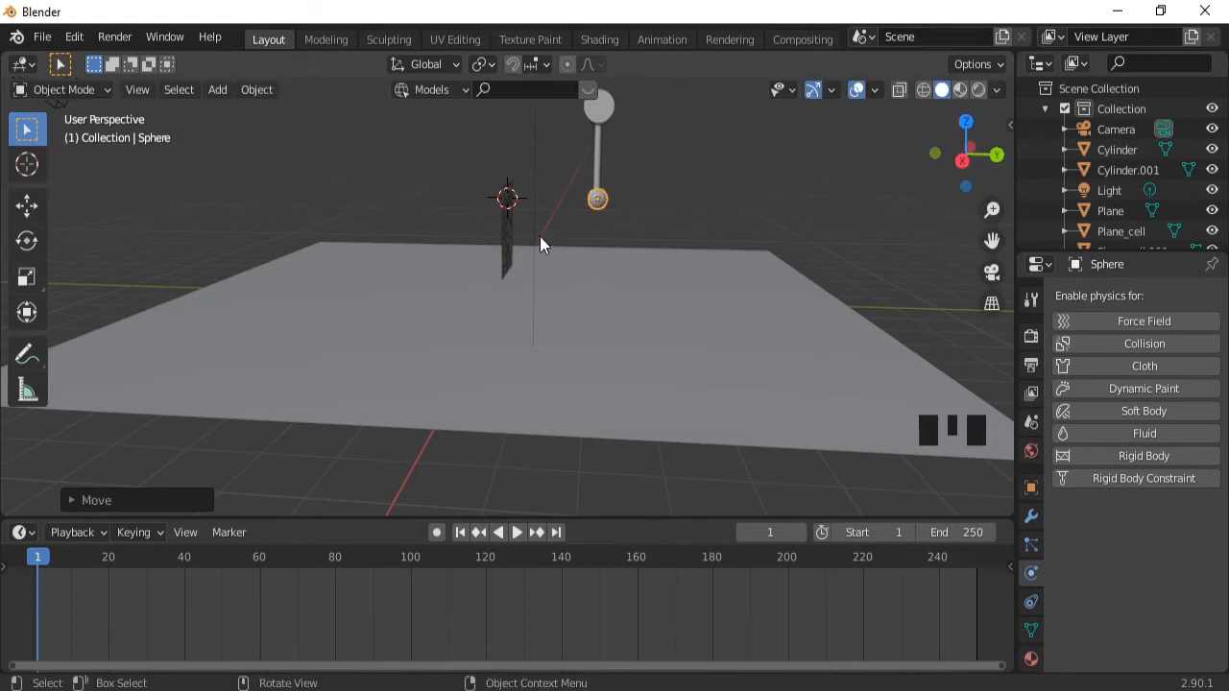
Nudge the sphere along X so it is centred under the hanging rod.
middle_click_drag(540, 244, 760, 269)
key("g")
key("x")
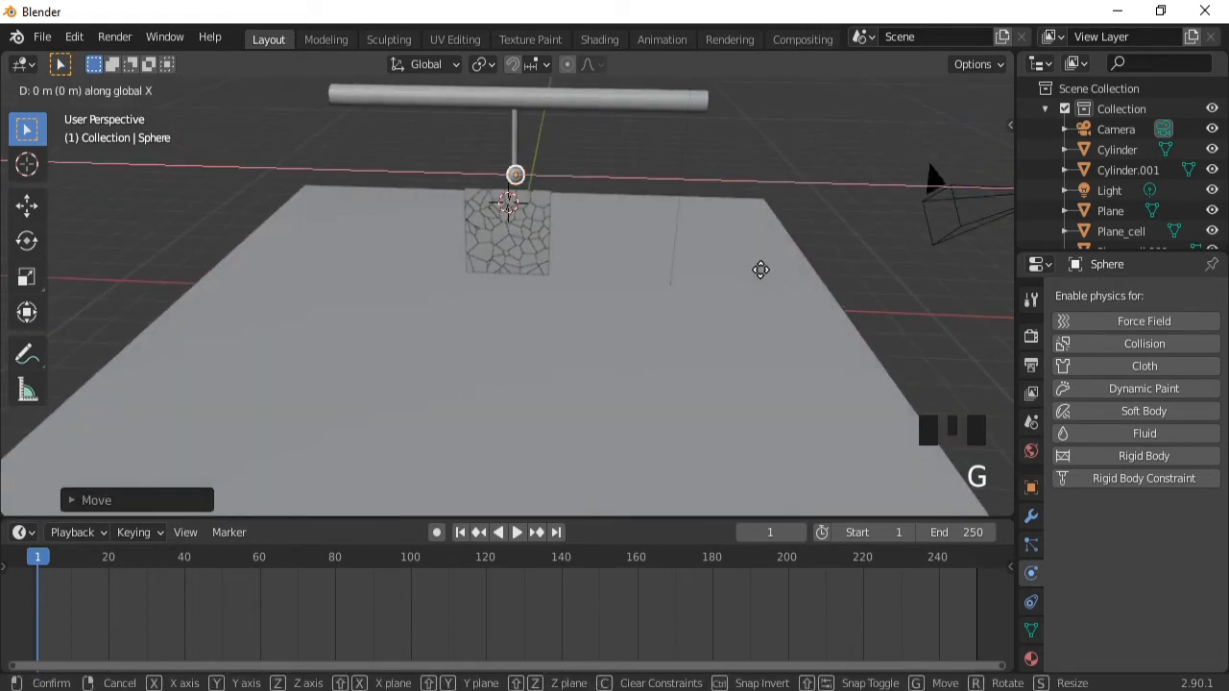
left_click(756, 269)
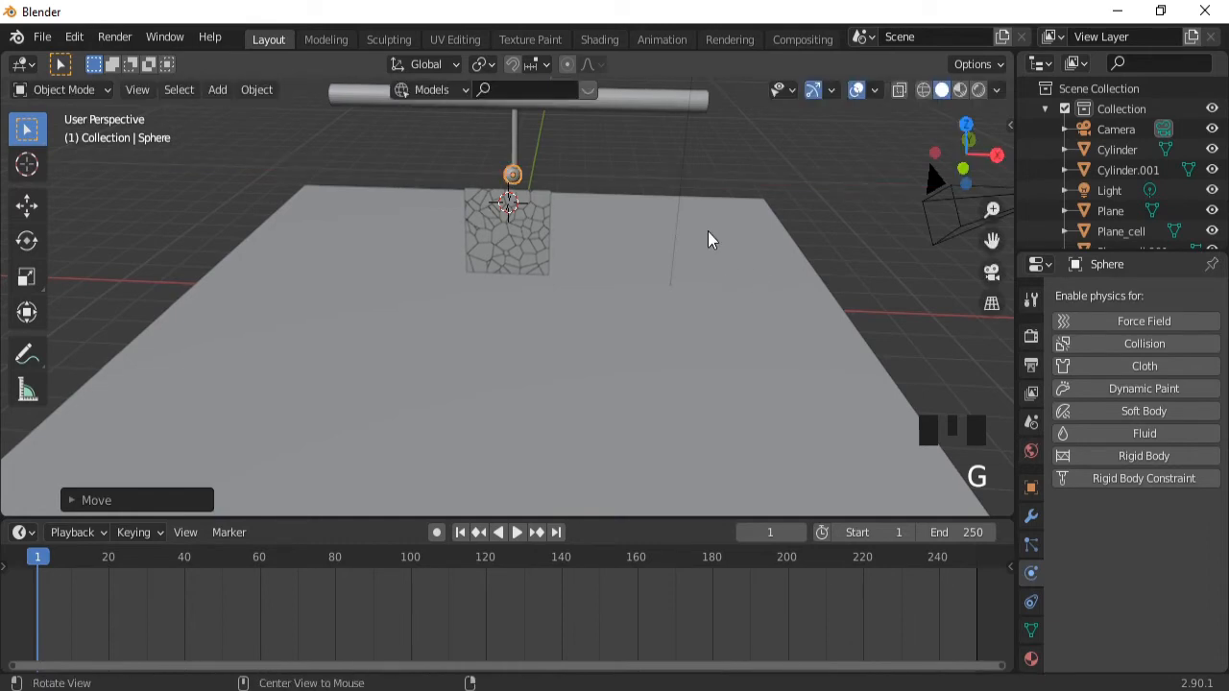
middle_click_drag(708, 232, 415, 202)
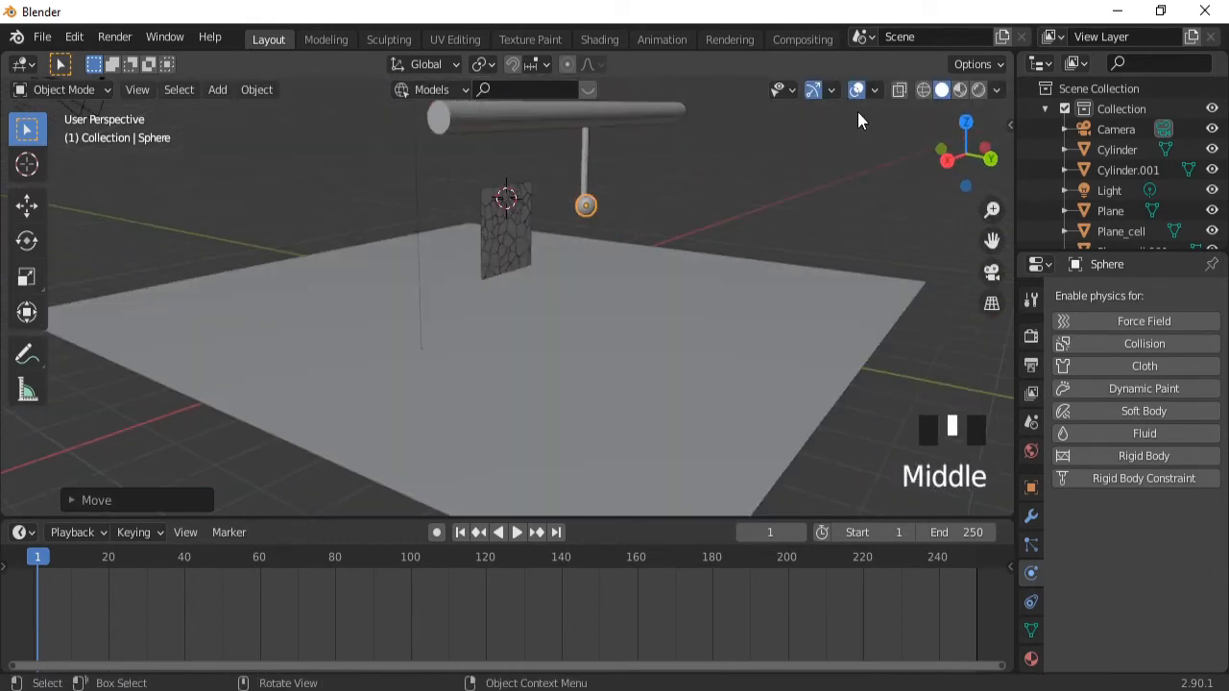
left_click(854, 89)
left_click(855, 89)
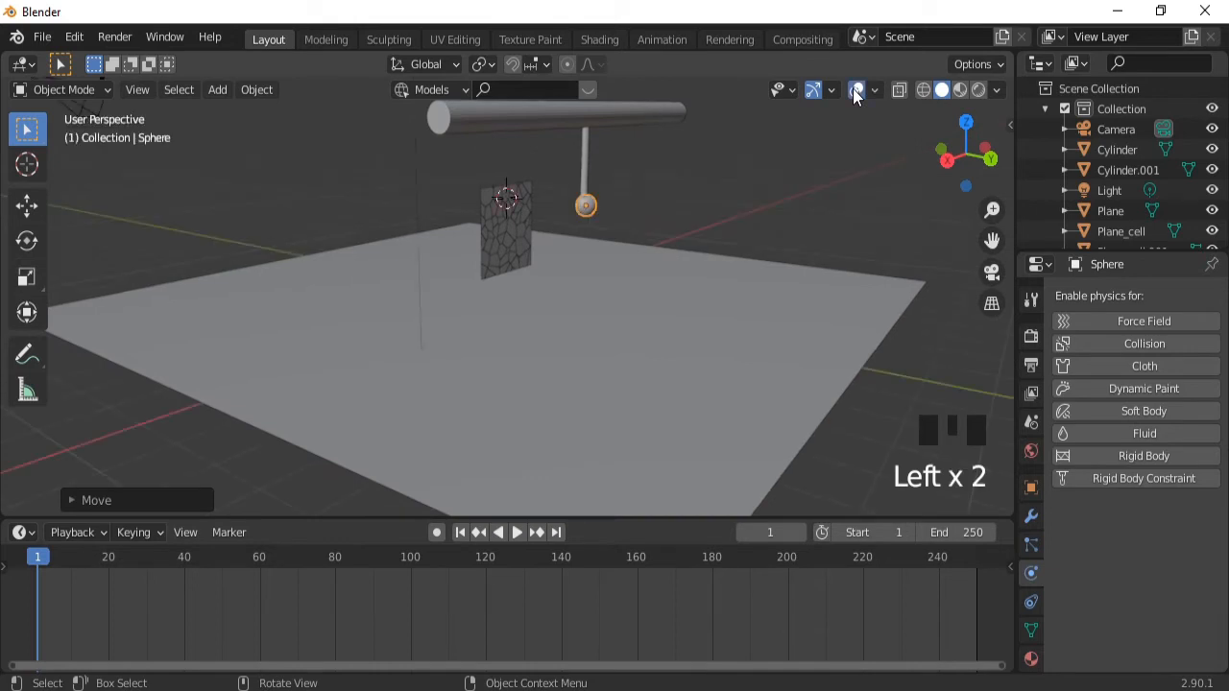
Select the sphere together with the hanging rod and insert a Location keyframe for both at frame 1.
middle_click_drag(580, 293, 660, 320)
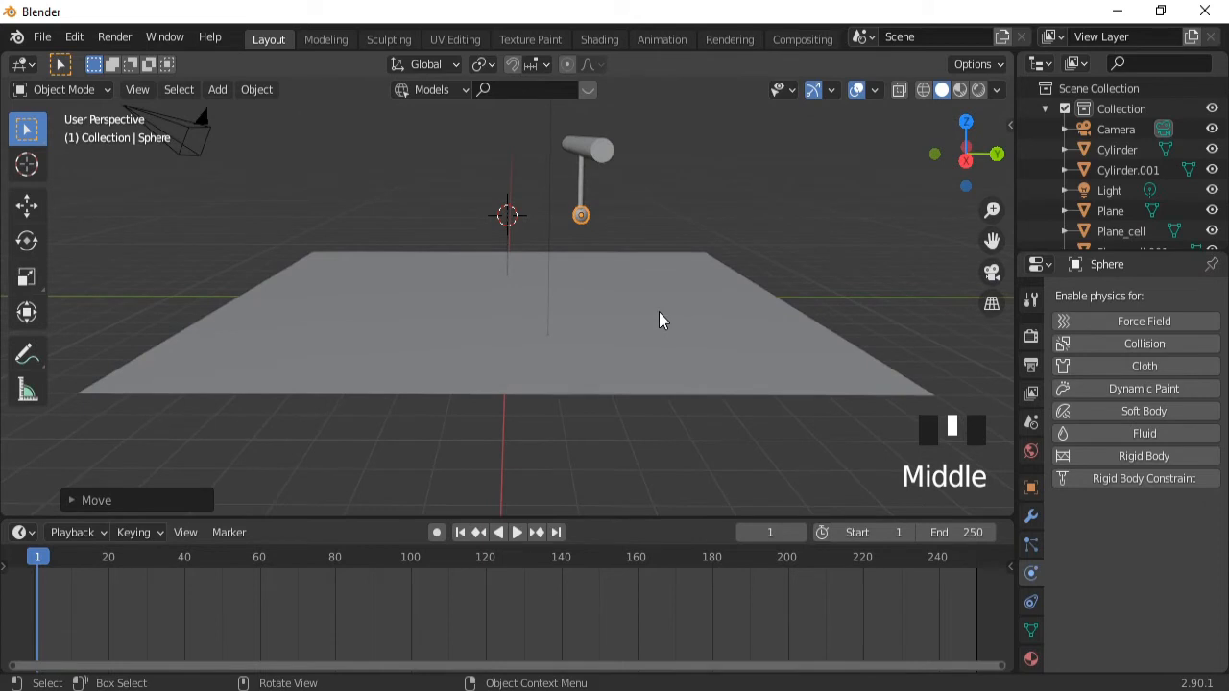
left_click(580, 178, "shift")
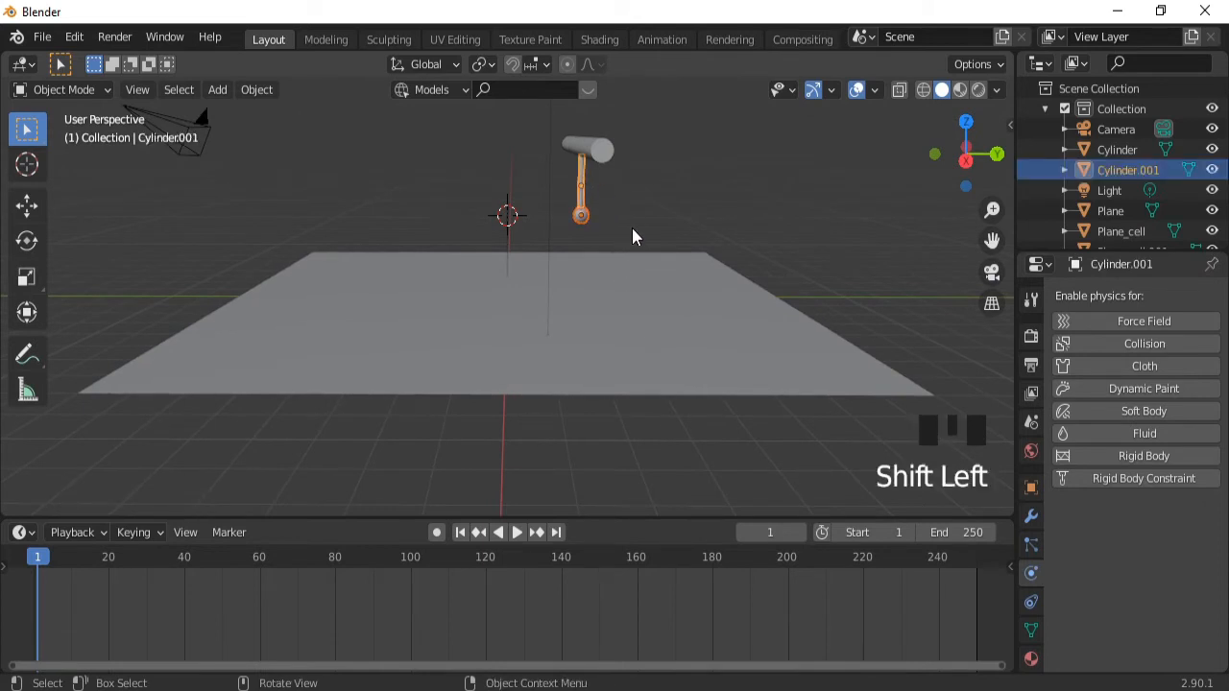
key("i")
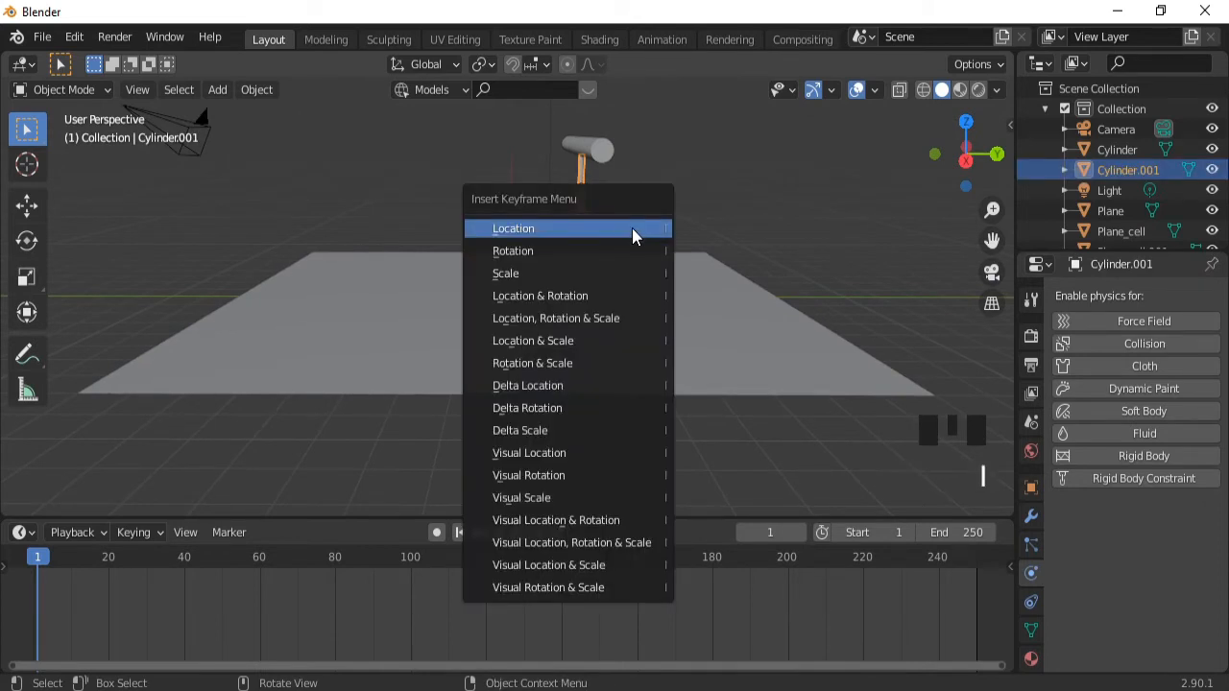
left_click(632, 228)
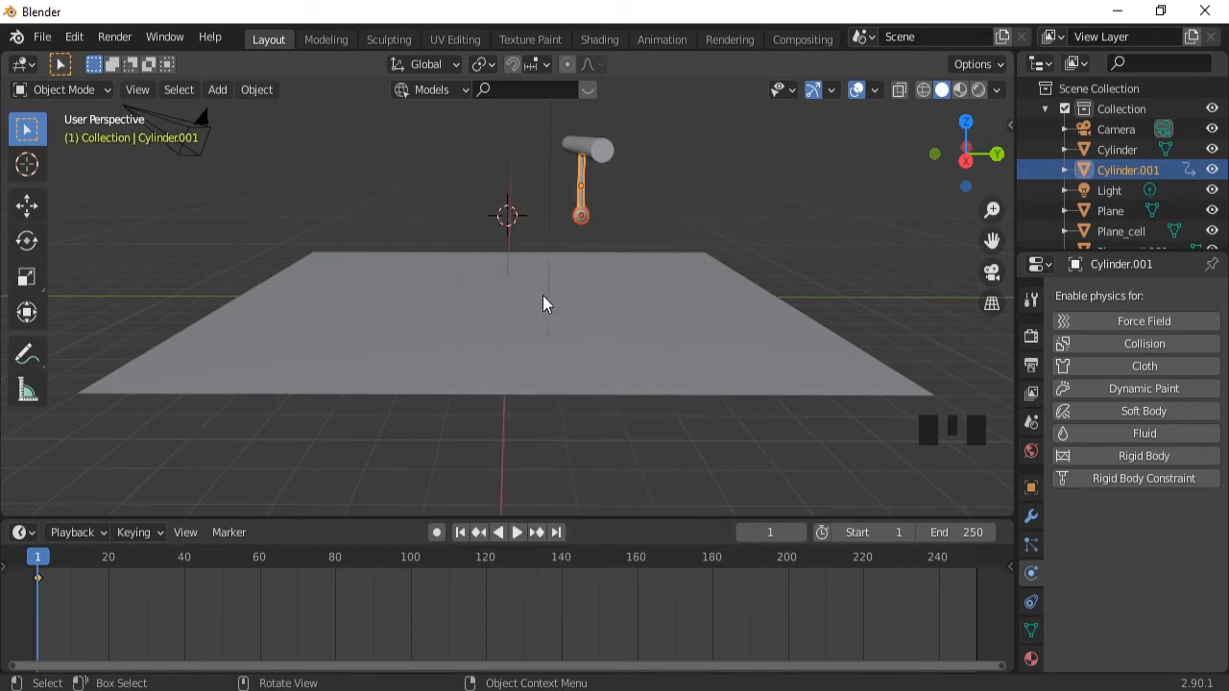
Examine the scene's Gravity and Rigid Body World settings with the ground plane selected.
middle_click_drag(478, 274, 524, 276)
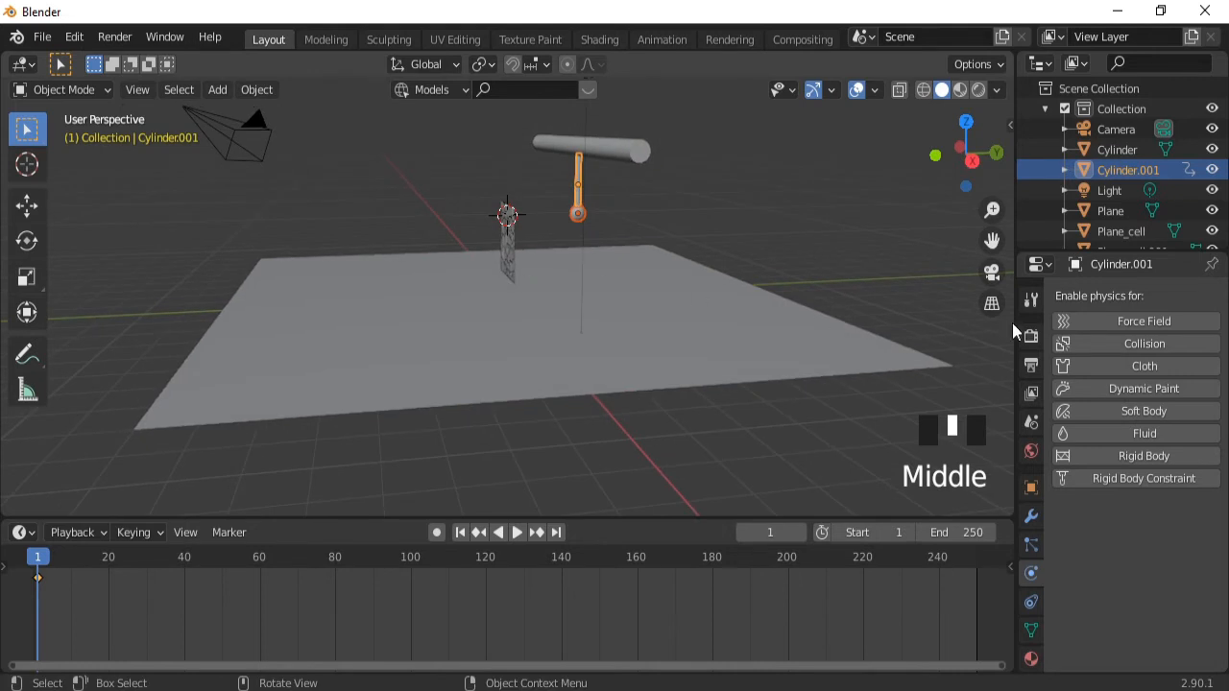
left_click(1033, 420)
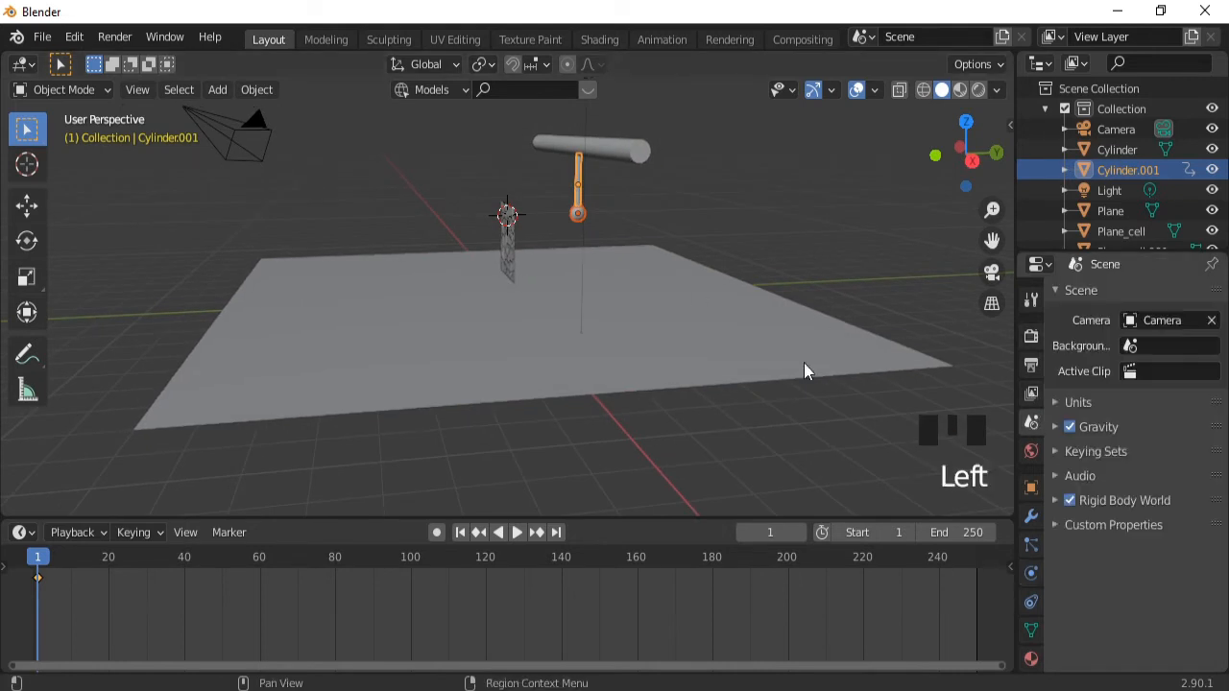
left_click(532, 313)
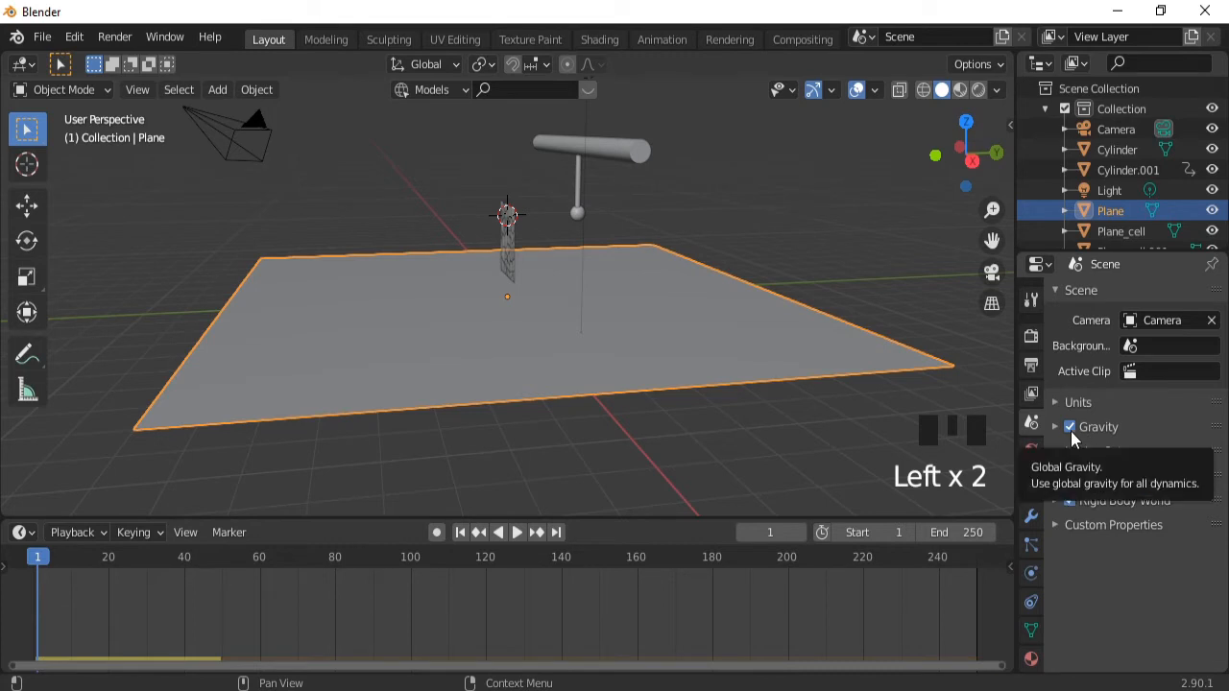
Select all the shards of the fractured panel from the front view.
left_click(509, 251)
key("KP_1")
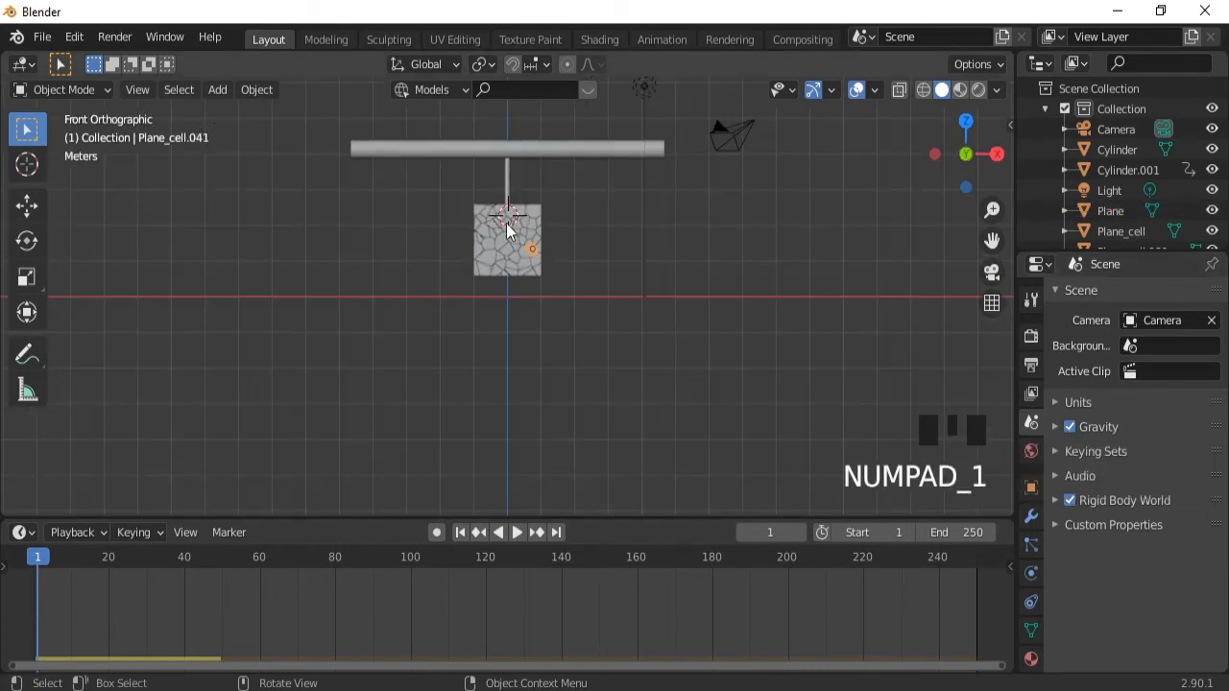
left_click_drag(469, 199, 572, 275)
middle_click_drag(598, 207, 381, 247)
middle_click_drag(598, 282, 610, 248, "ctrl")
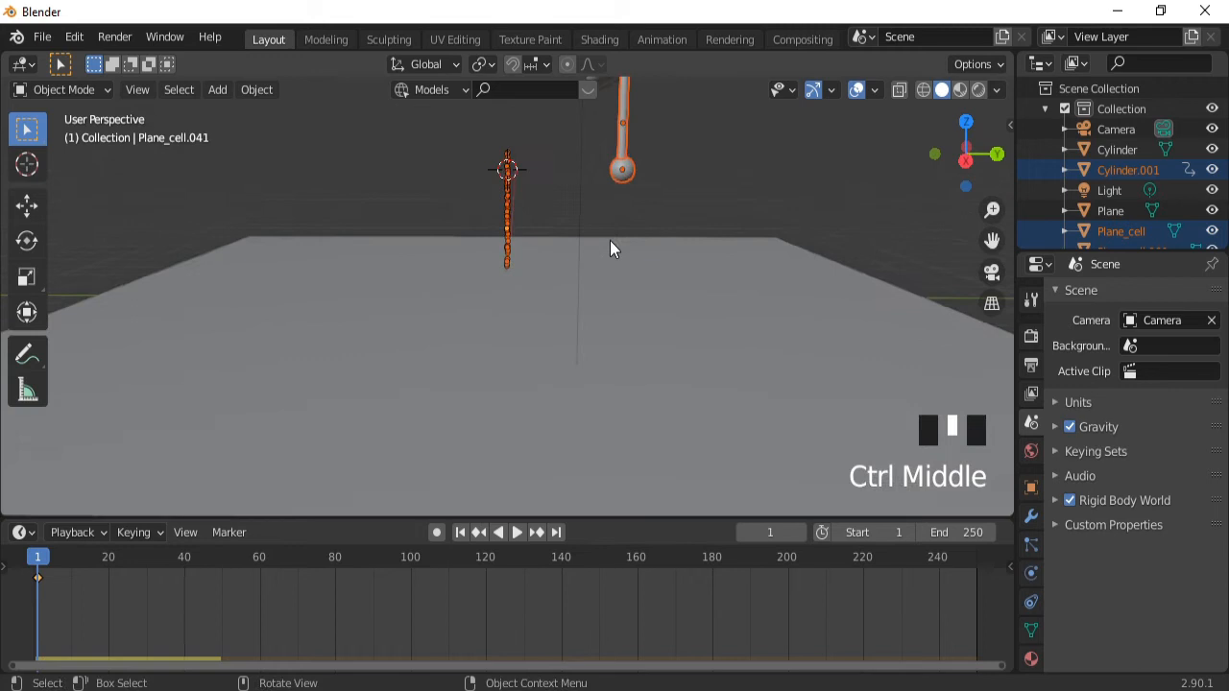
Try to remove the hanging rod and the ball from the selection, keeping only the panel's shards selected.
left_click(623, 173, "shift")
left_click(623, 136, "shift")
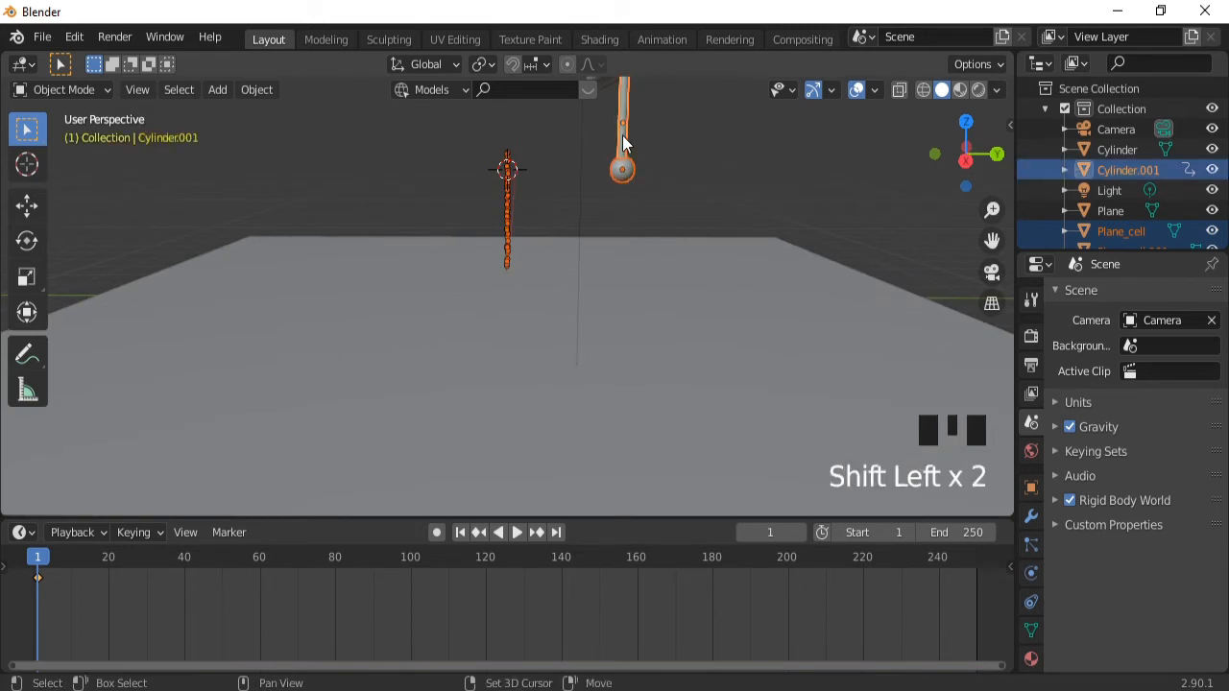
left_click(623, 137, "shift")
left_click(620, 167, "shift")
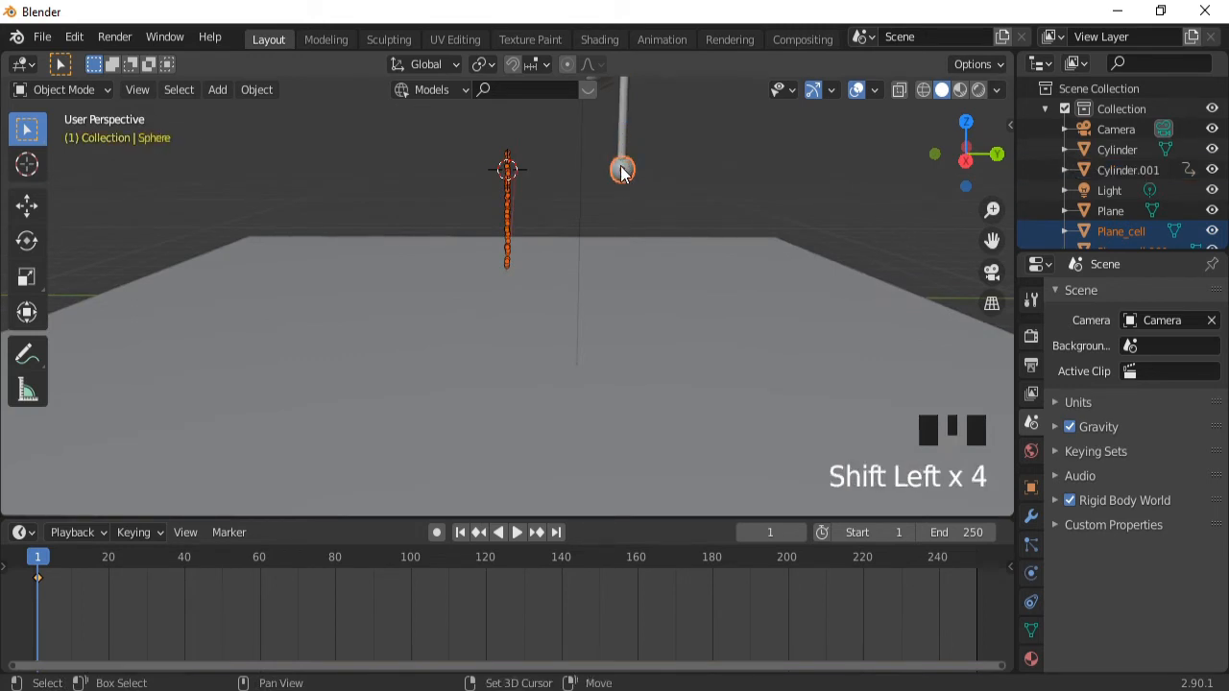
left_click(620, 171, "shift")
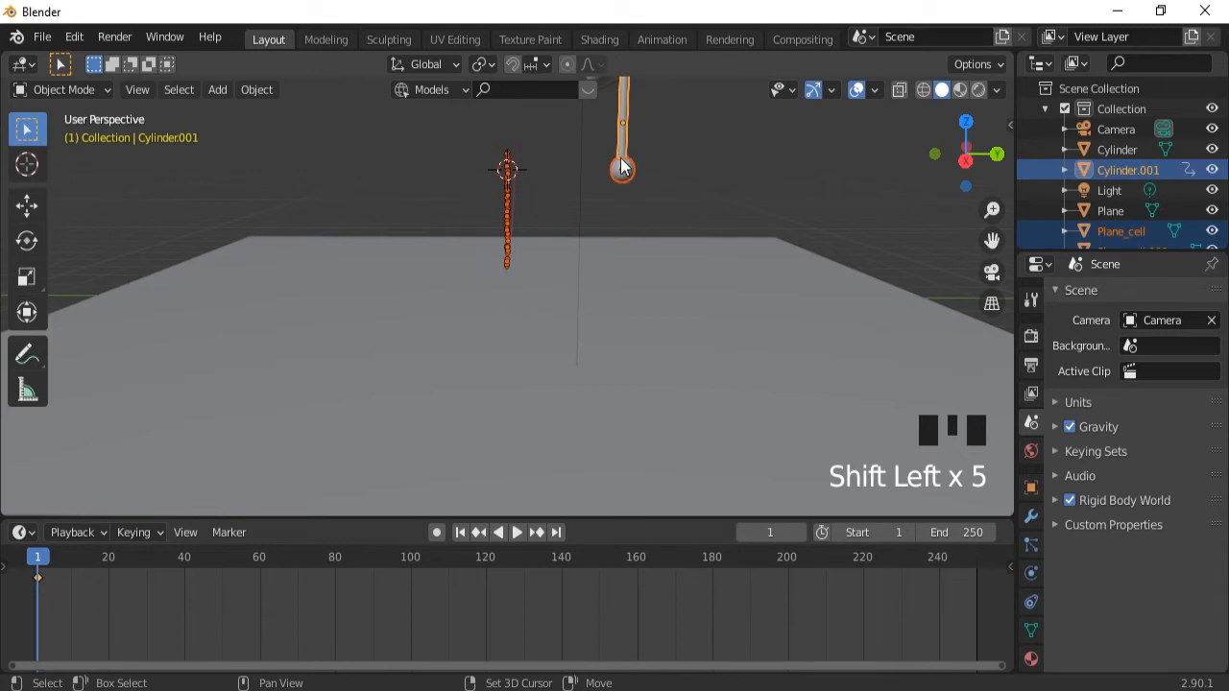
left_click(621, 170, "shift")
left_click(625, 147, "shift")
left_click(625, 147, "shift")
left_click(624, 169, "shift")
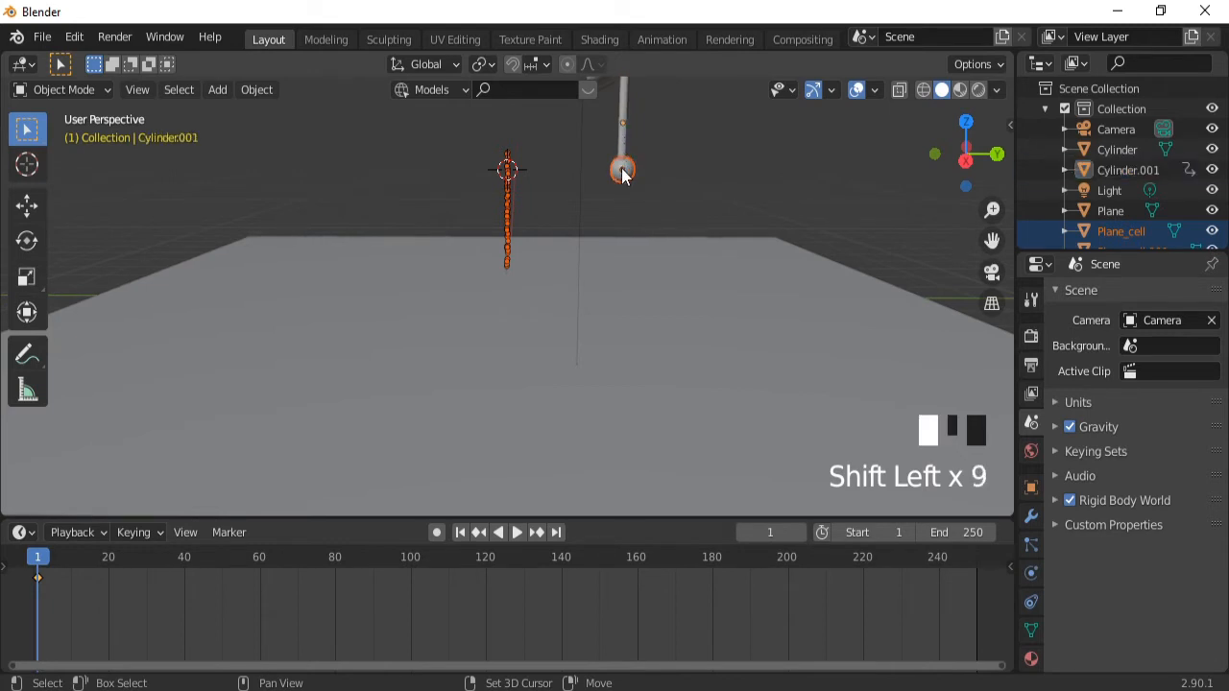
left_click(622, 172, "shift")
left_click(622, 173, "shift")
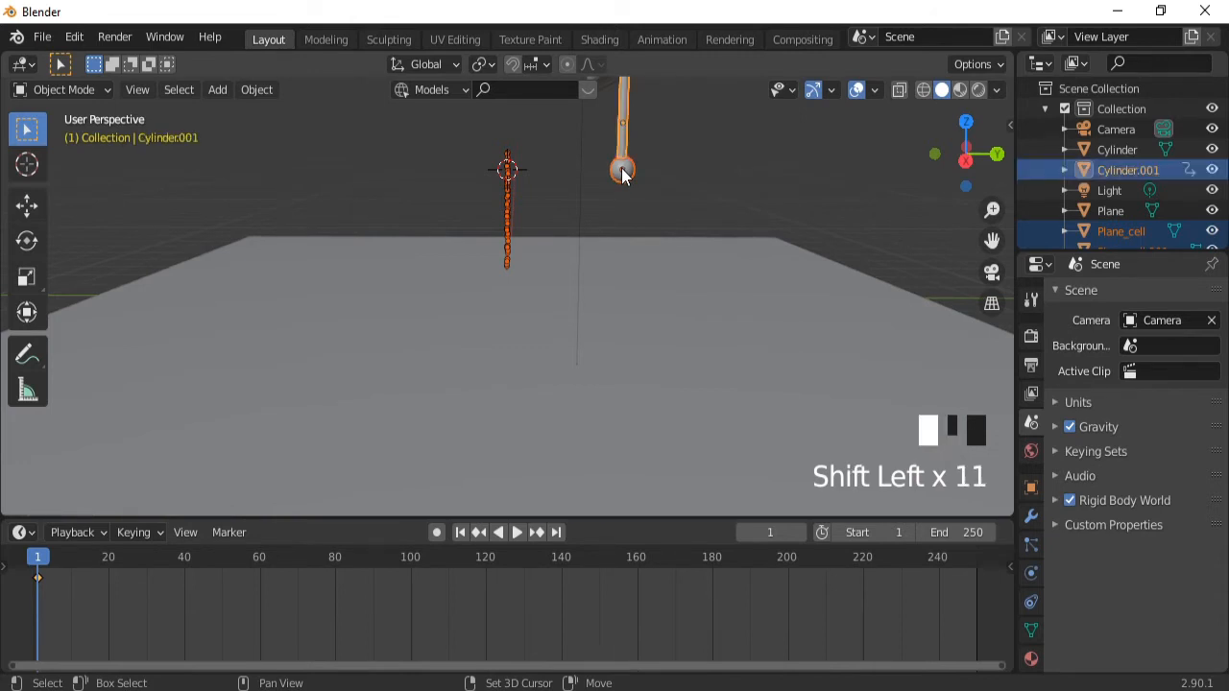
left_click(622, 173, "shift")
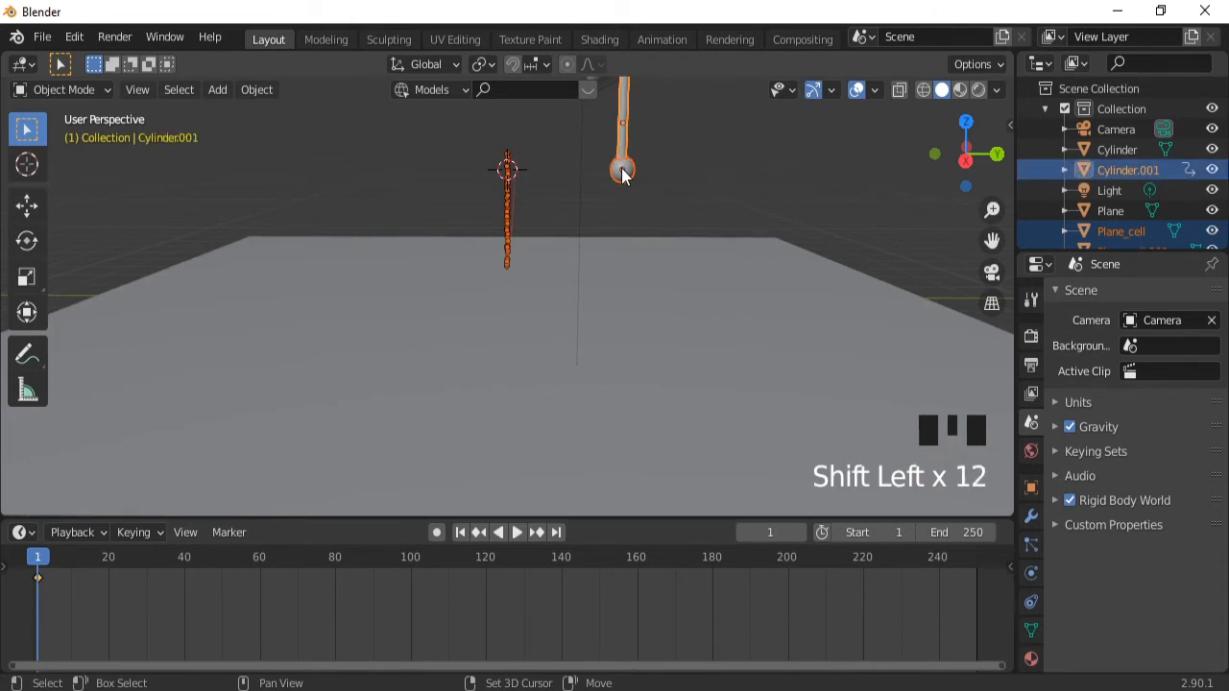
left_click(621, 146, "shift")
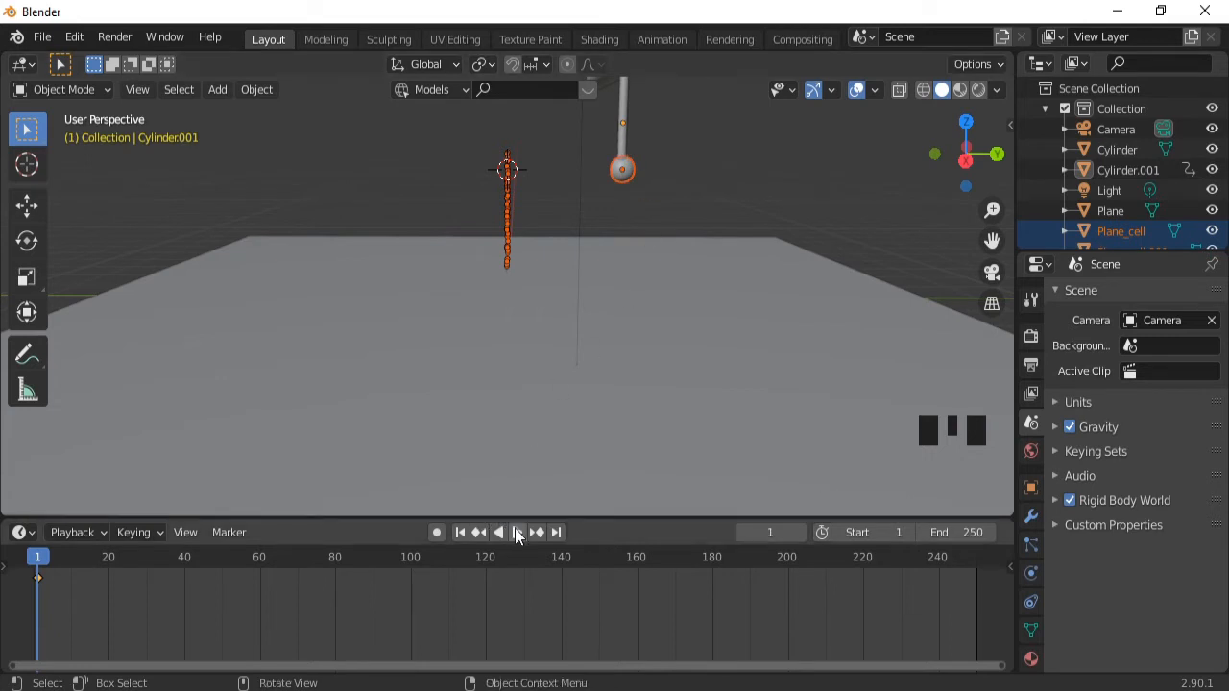
Play the simulation to frame 20 to check how the panel's shards fall, and return to frame 1.
key("space")
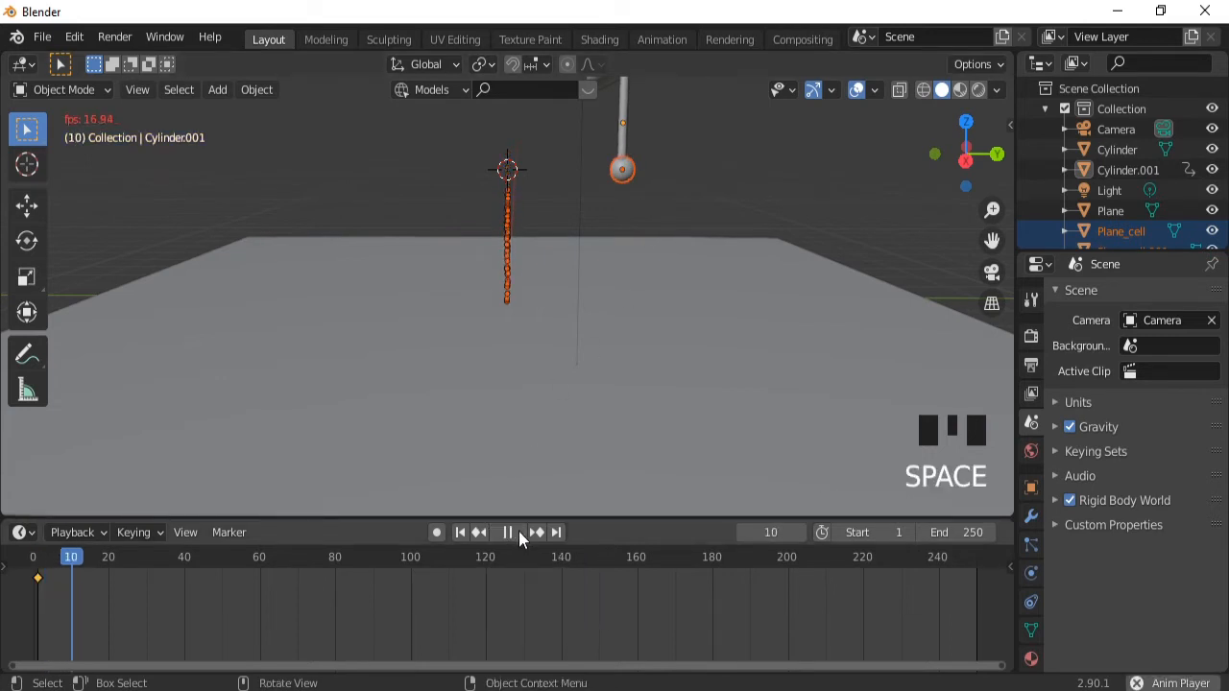
key("space")
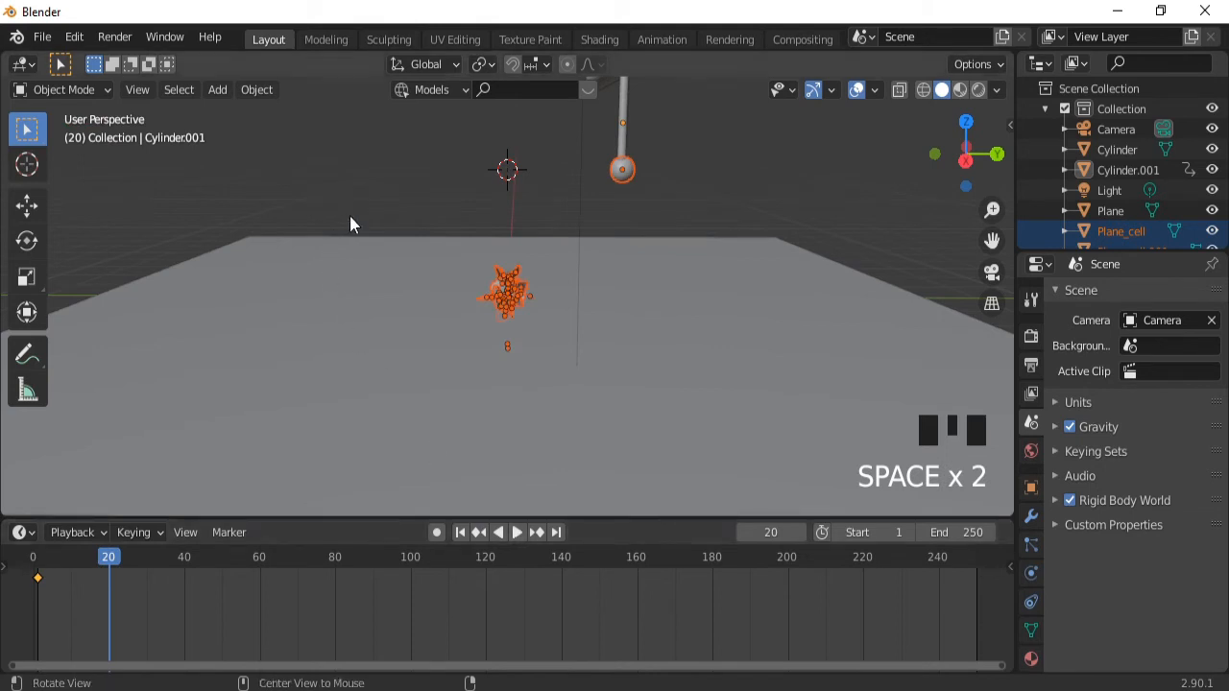
middle_click_drag(352, 225, 535, 360)
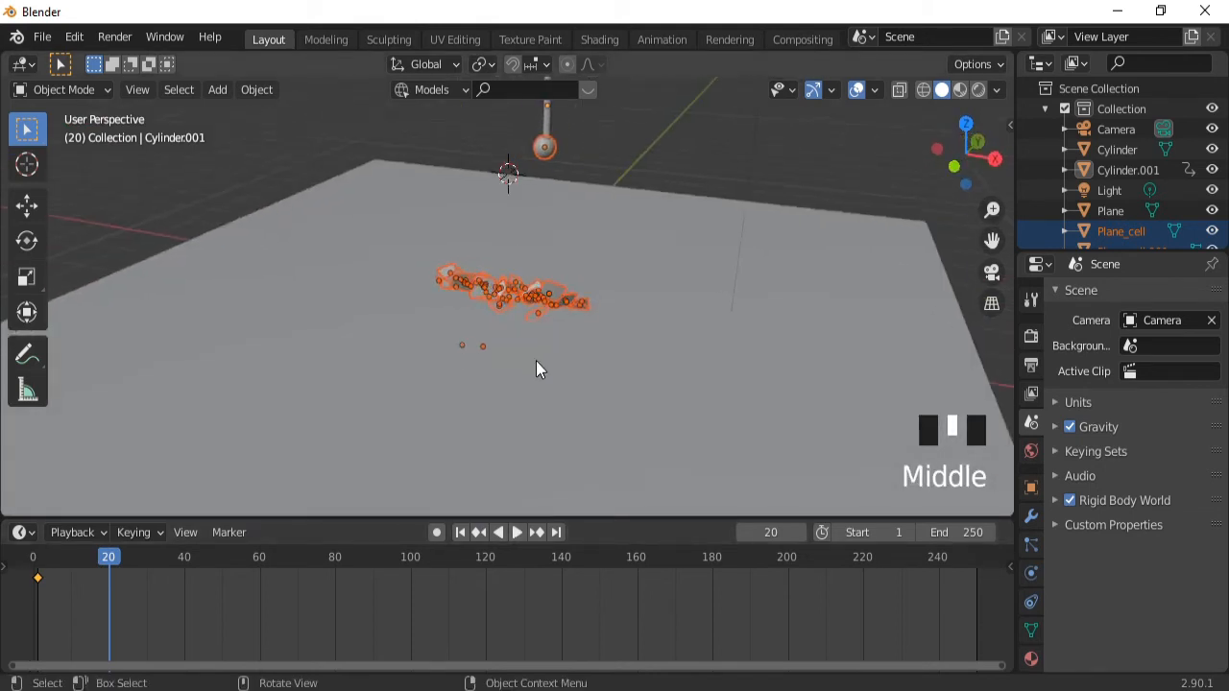
left_click(460, 532)
Select the ball and the hanging rod together and insert a Location keyframe for both at frame 1.
middle_click_drag(649, 252, 485, 253)
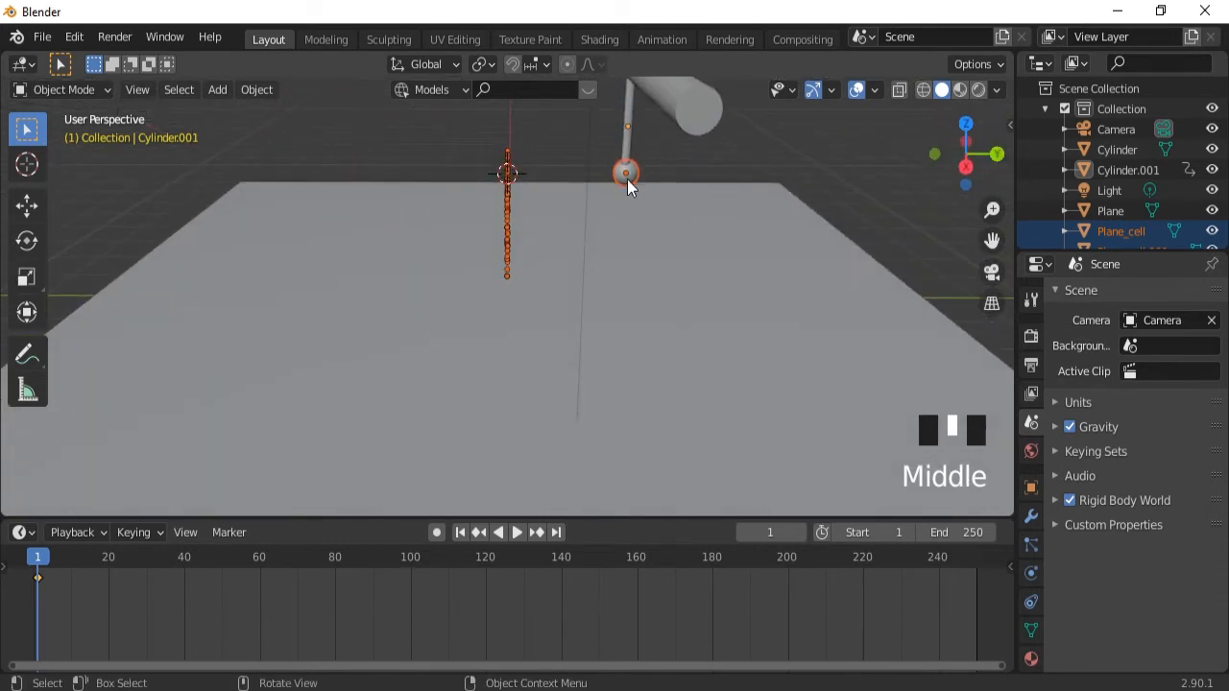
left_click(626, 174)
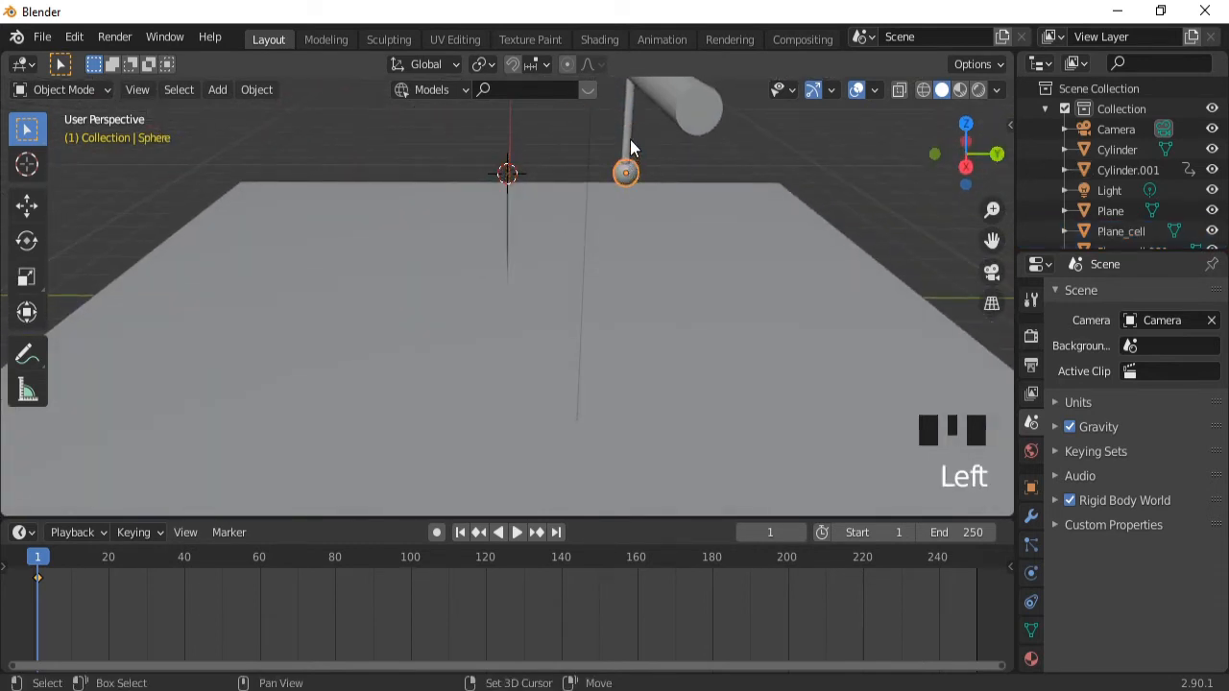
left_click(630, 140, "shift")
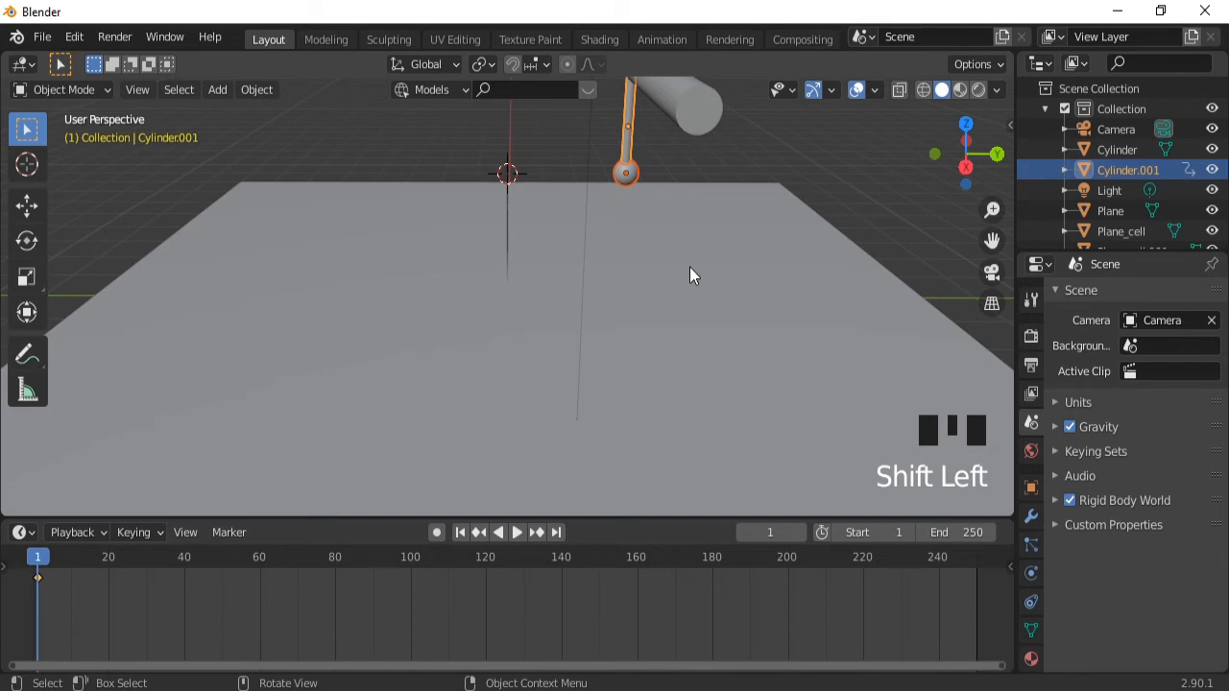
key("i")
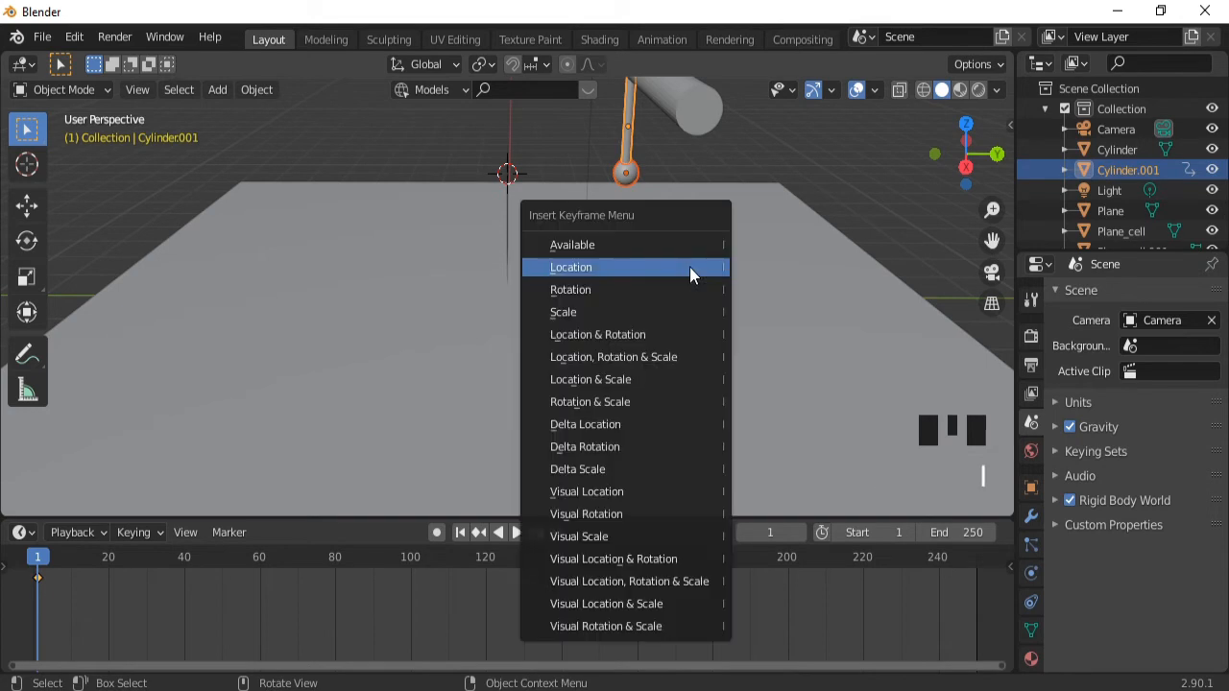
left_click(630, 268)
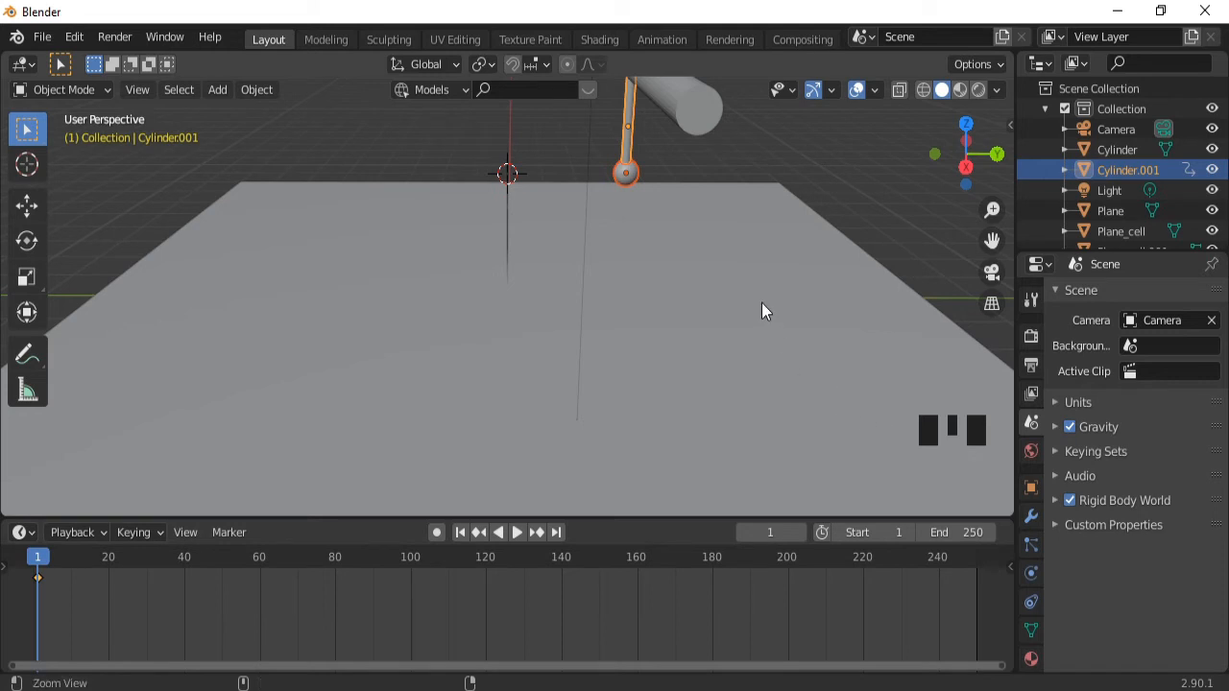
Rotate the hanging rod and the ball by about -3.7° around the global X axis.
middle_click_drag(761, 303, 714, 343, "ctrl")
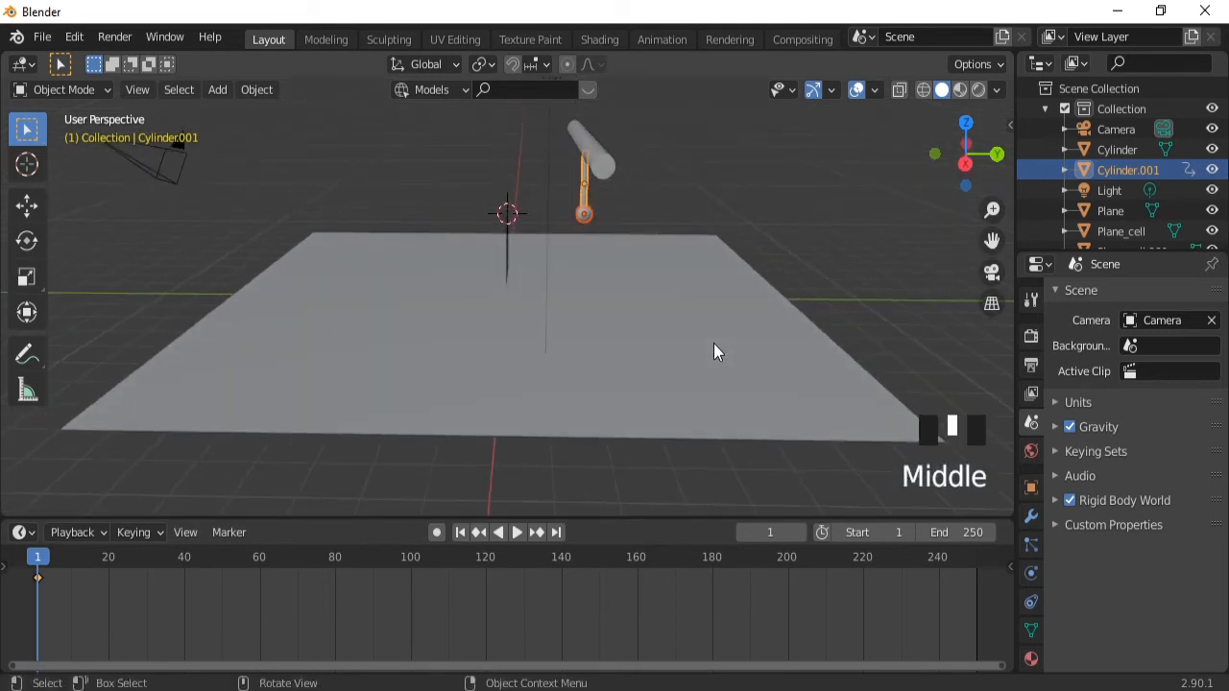
key("r")
key("x")
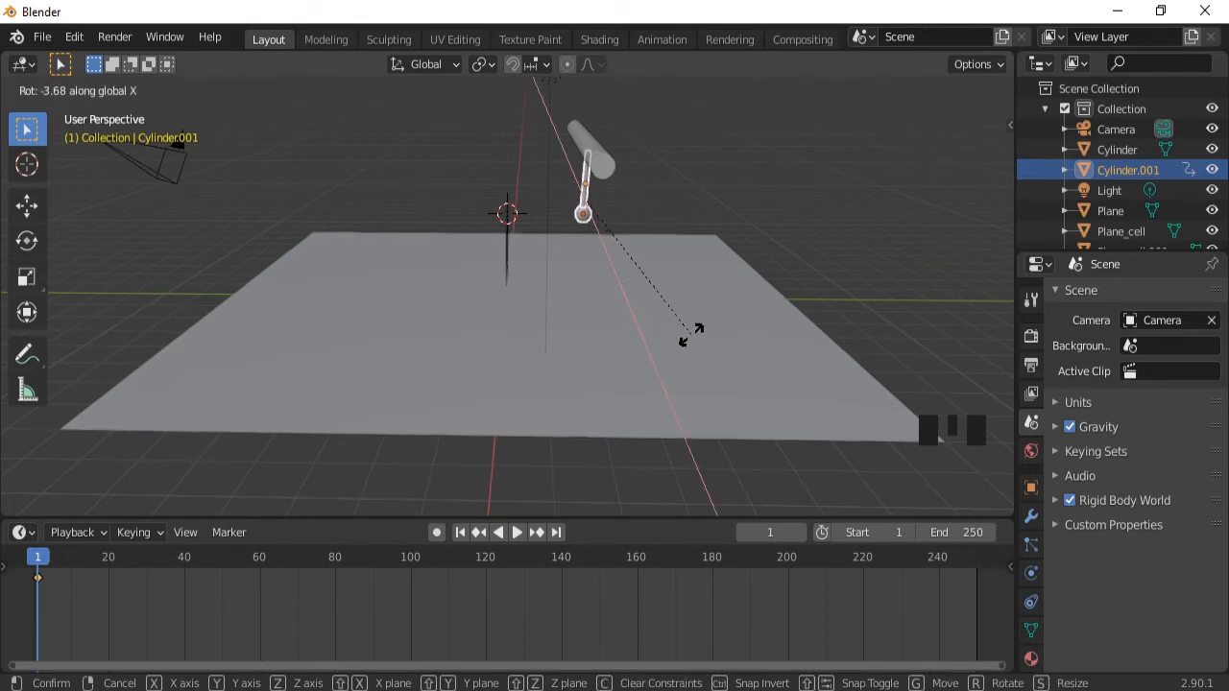
left_click(693, 335)
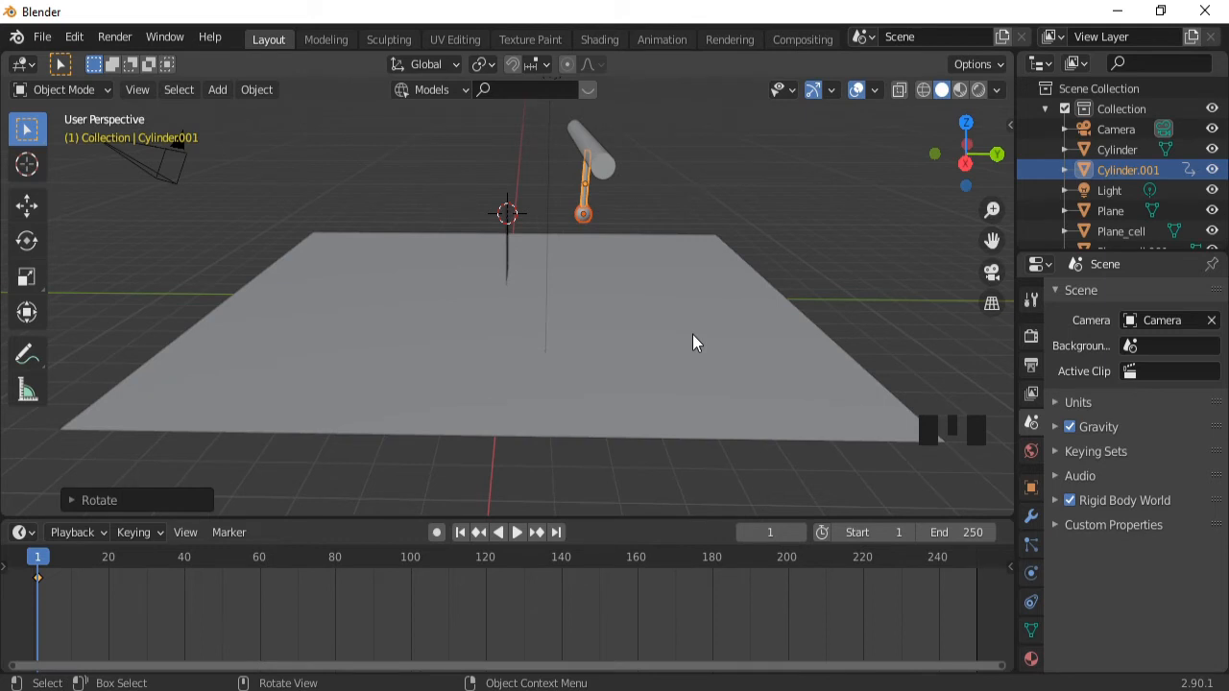
key("g")
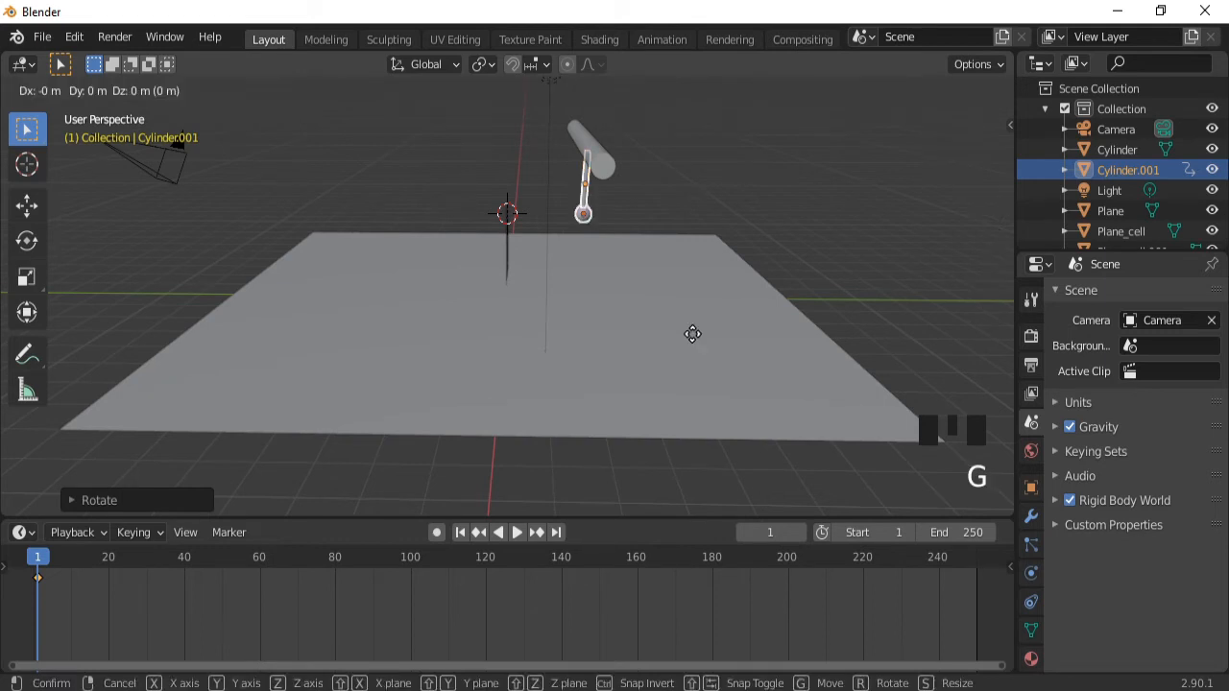
key("Escape")
key("r")
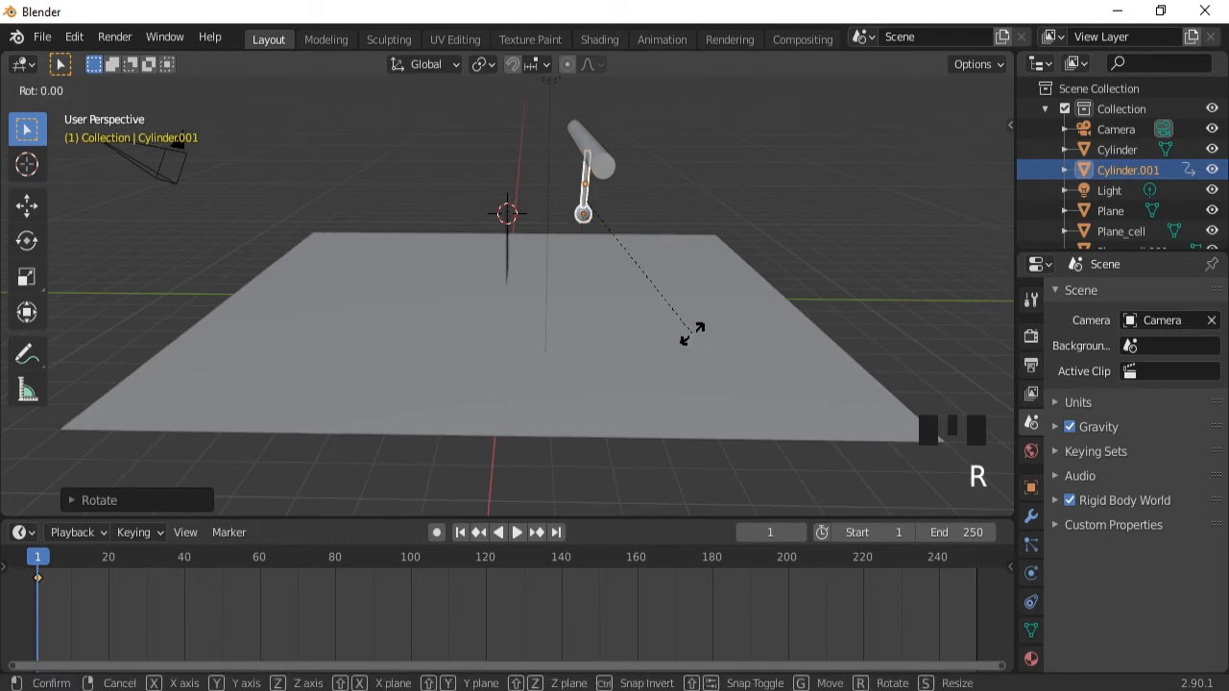
key("y")
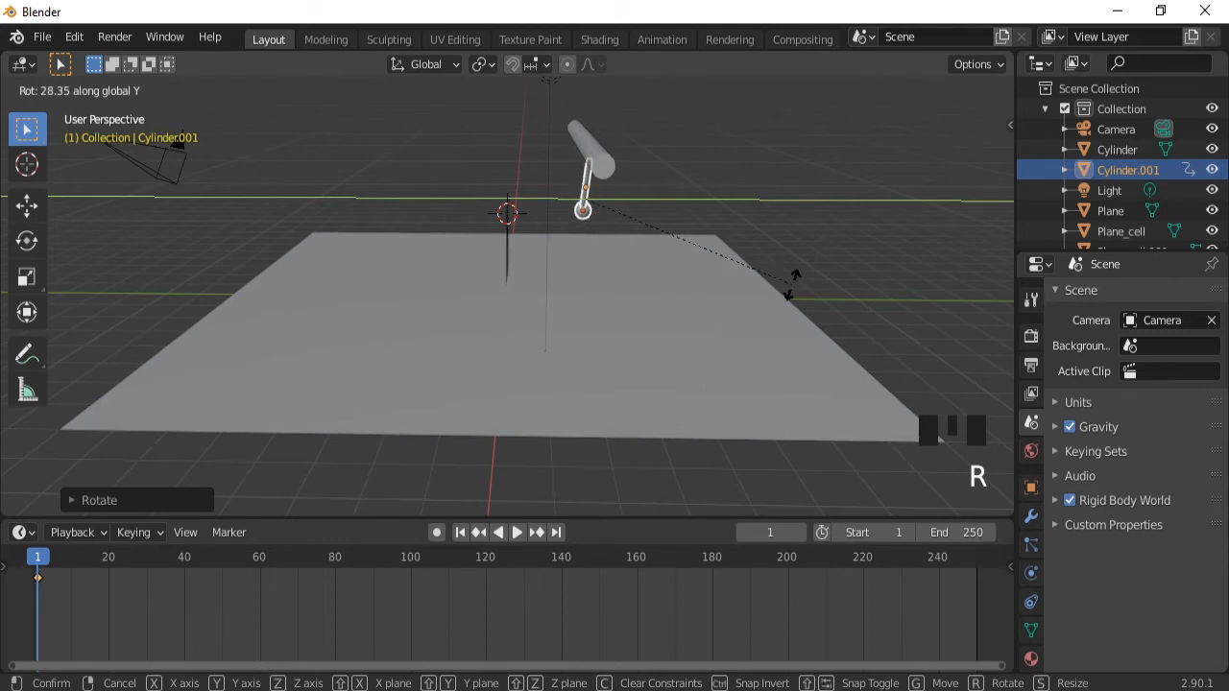
right_click(792, 285)
key("r")
key("x")
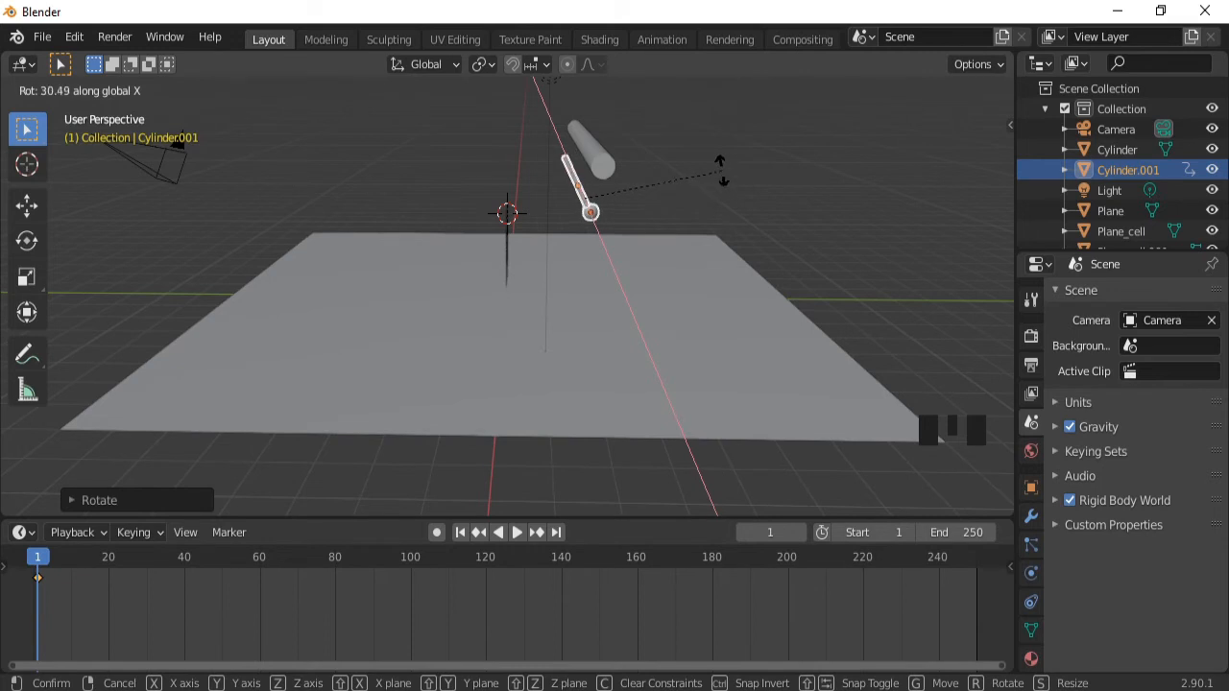
key("Escape")
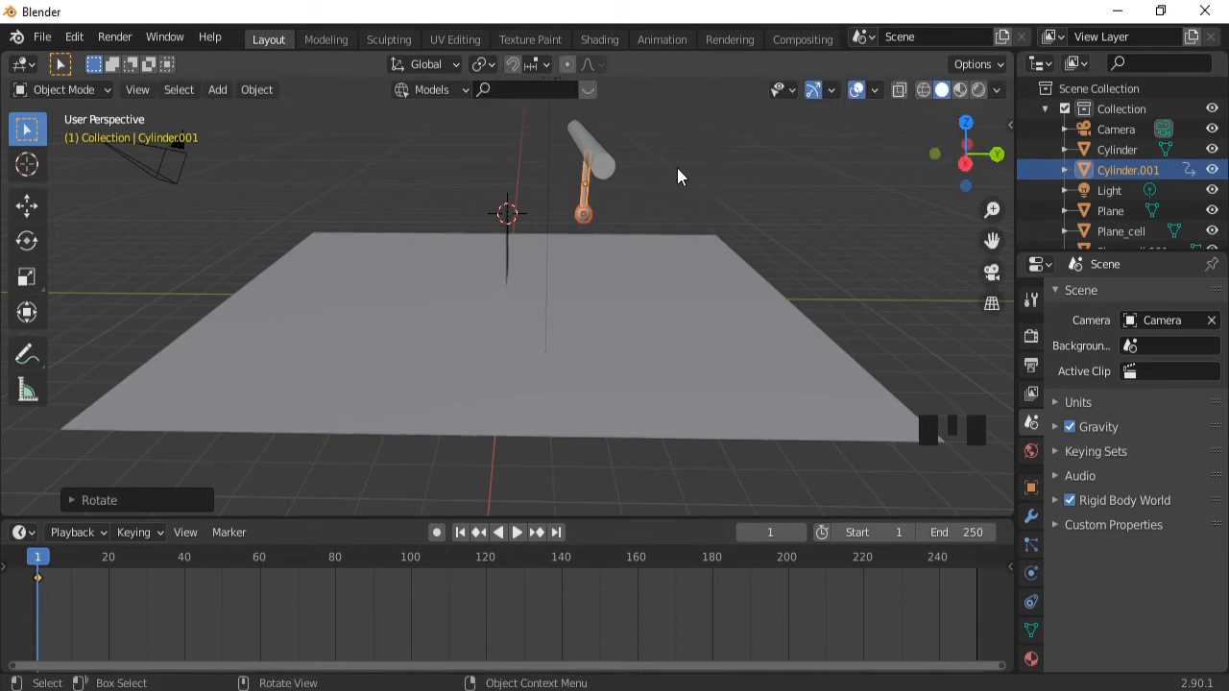
Try to move only the ball about 1.76 m along negative global Y toward the panel, and go to frame 0.
middle_click_drag(583, 189, 578, 168, "ctrl")
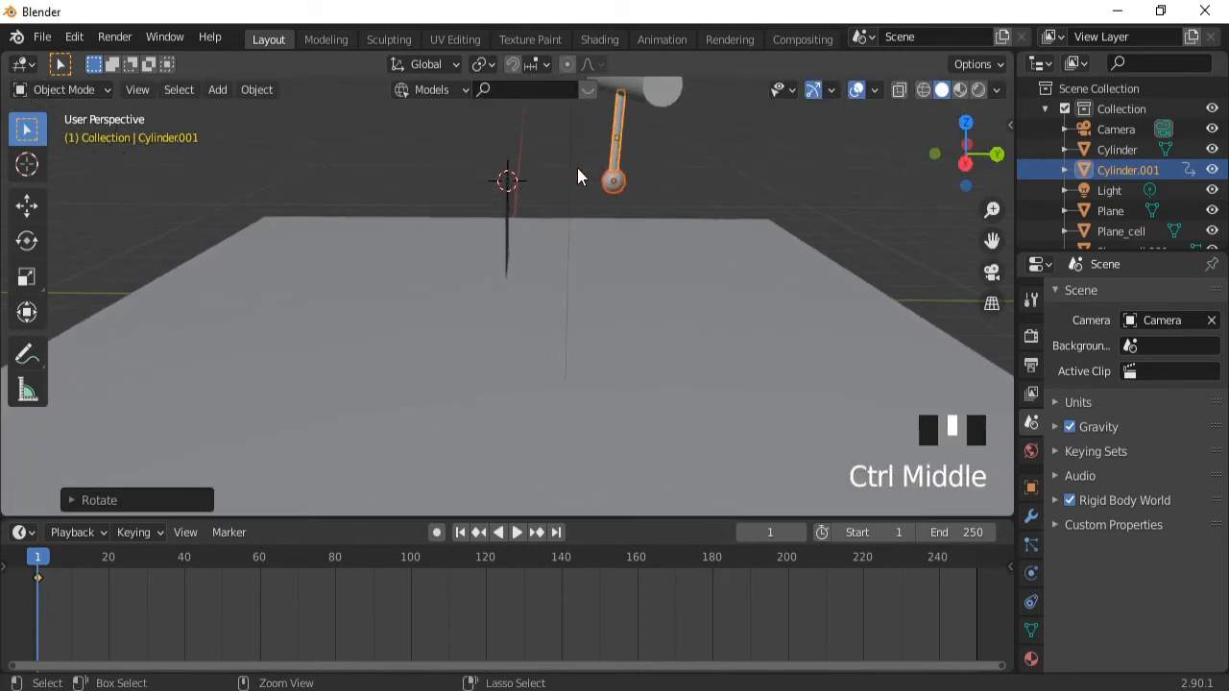
key("ctrl+KP_8")
key("ctrl+KP_8")
key("ctrl+KP_8")
key("ctrl+KP_8")
key("ctrl+KP_8")
key("ctrl+KP_8")
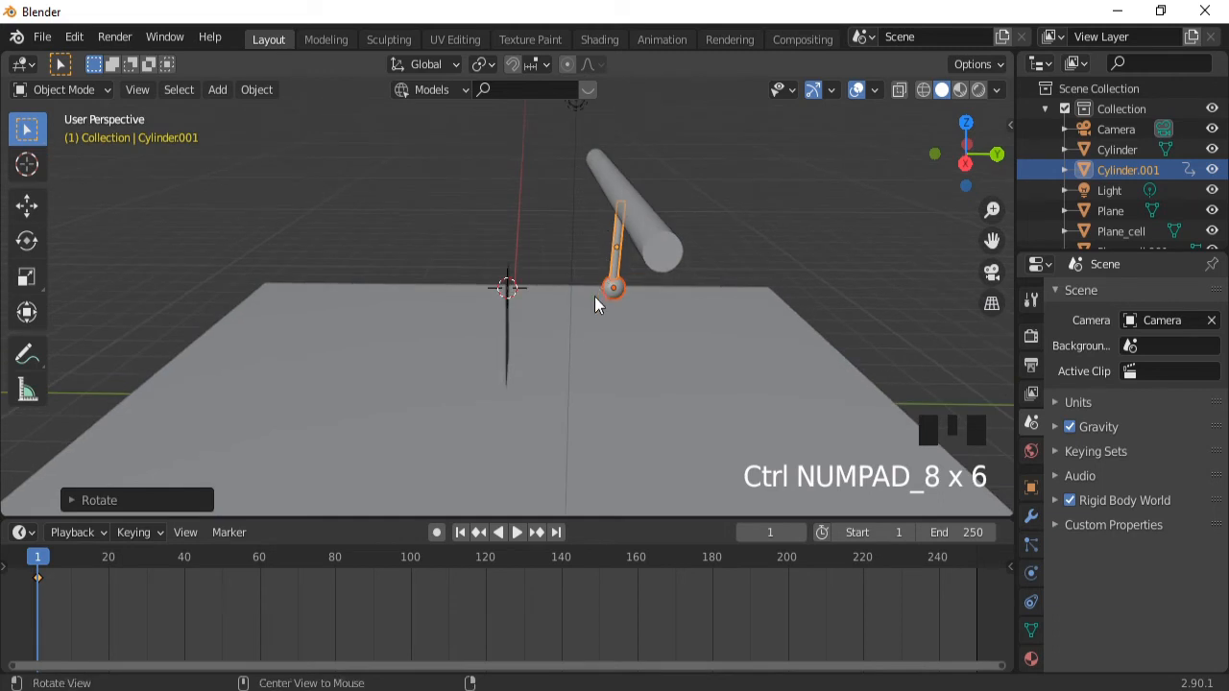
middle_click_drag(594, 298, 615, 282)
left_click(613, 277)
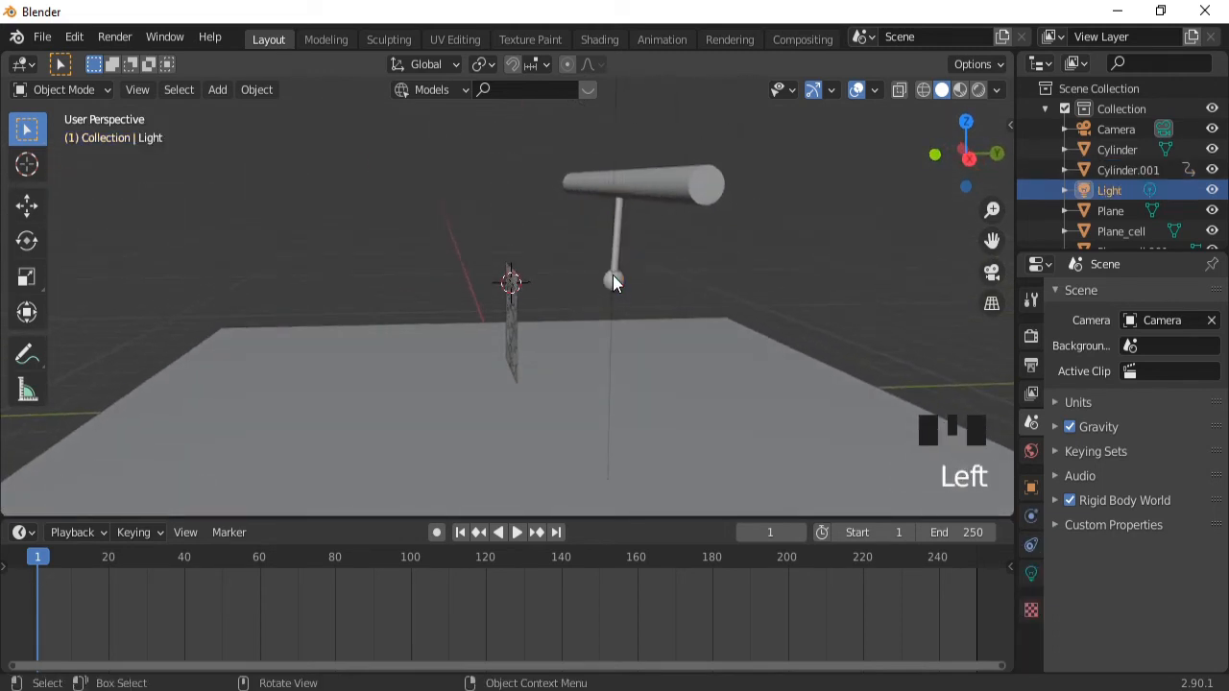
left_click(613, 281)
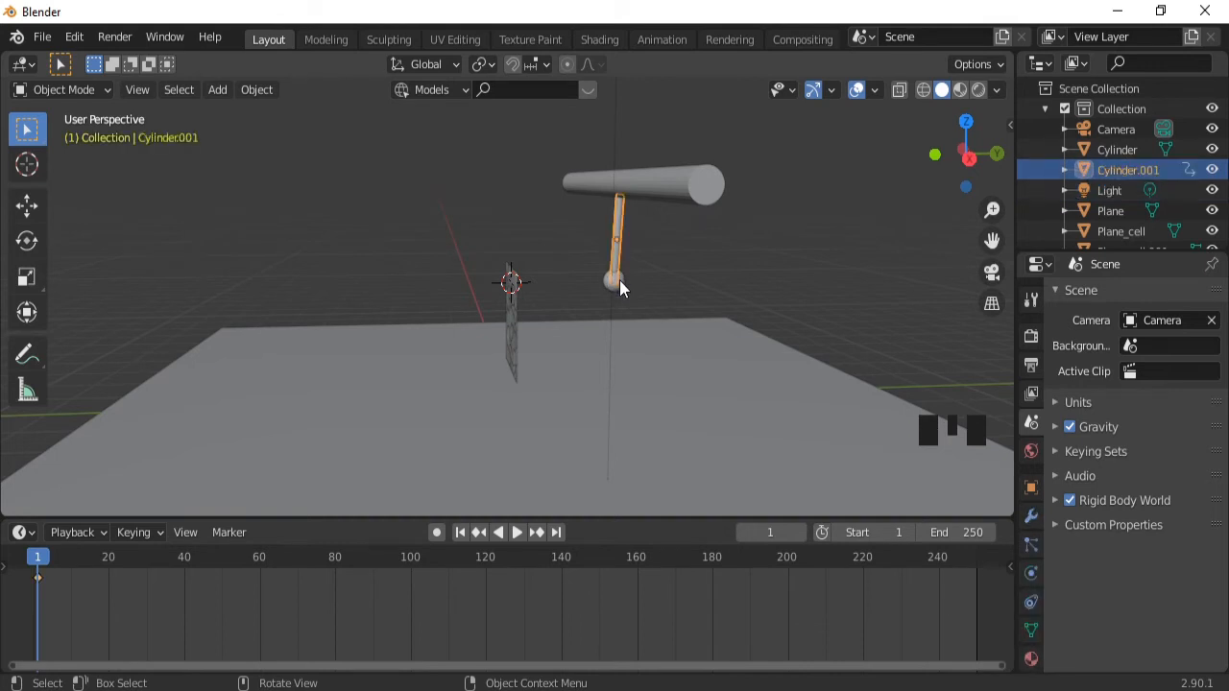
left_click(614, 282)
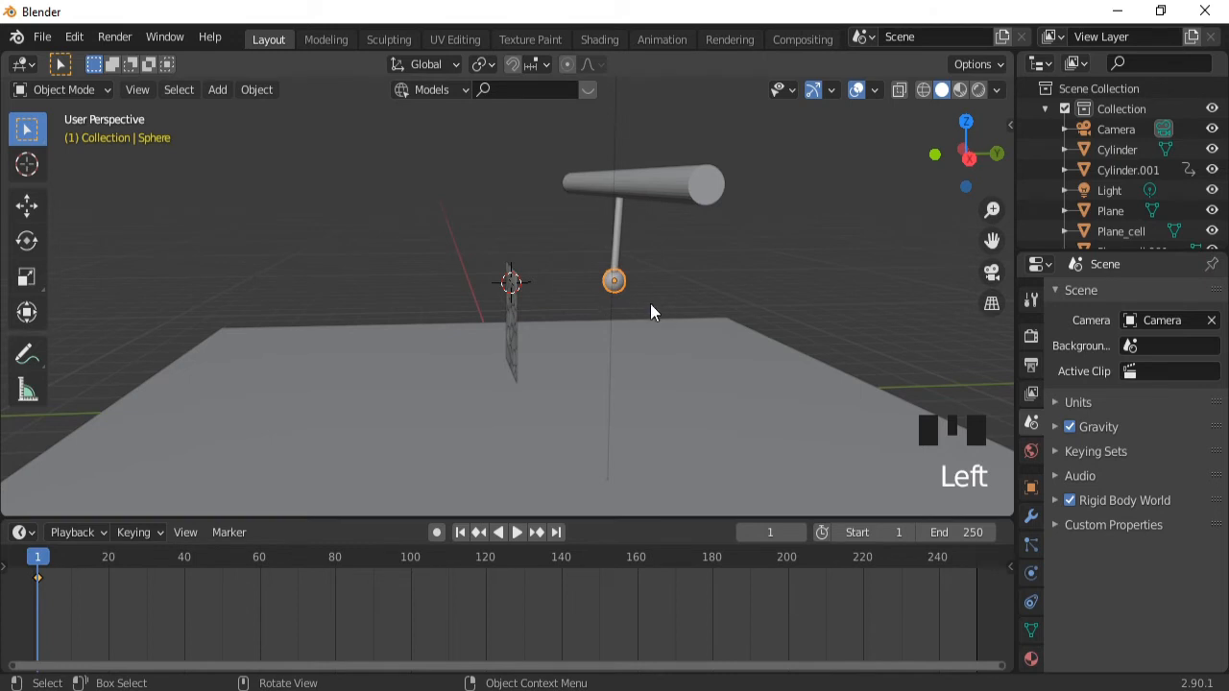
mouse_move(581, 309)
middle_mouse_down()
mouse_move(669, 310)
mouse_move(565, 319)
middle_mouse_up()
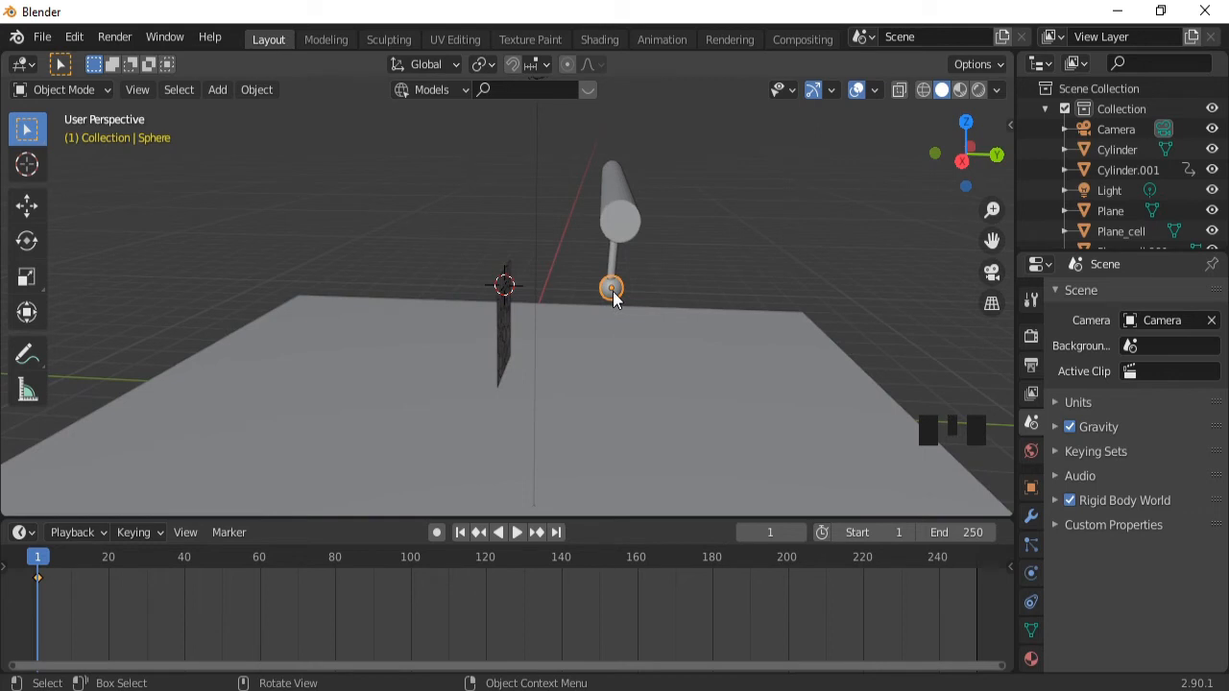
key("g")
key("y")
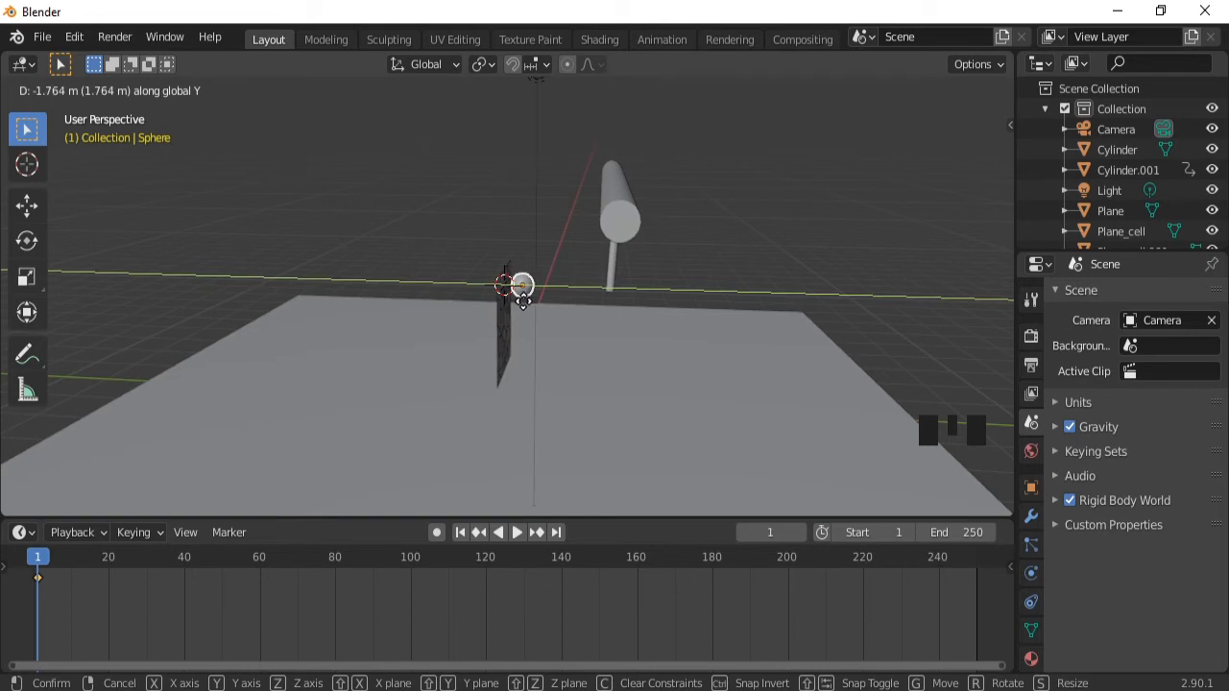
left_click(523, 302)
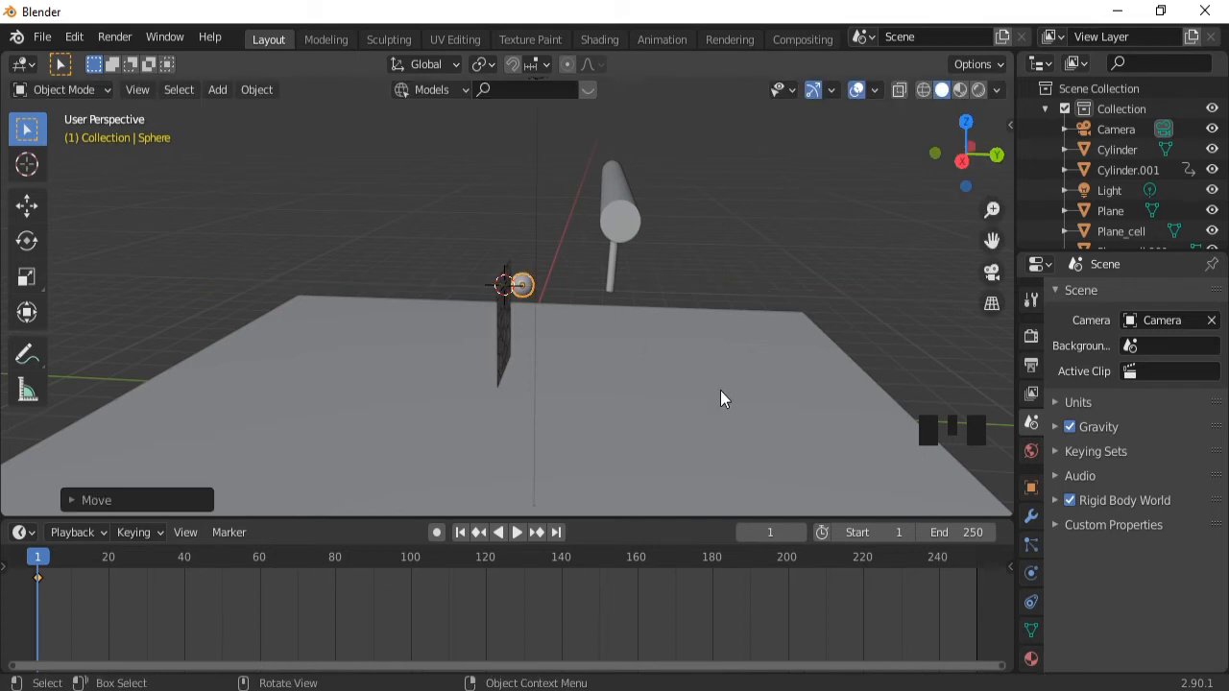
mouse_move(37, 555)
left_mouse_down()
mouse_move(127, 565)
mouse_move(37, 570)
mouse_move(135, 565)
mouse_move(35, 569)
left_mouse_up()
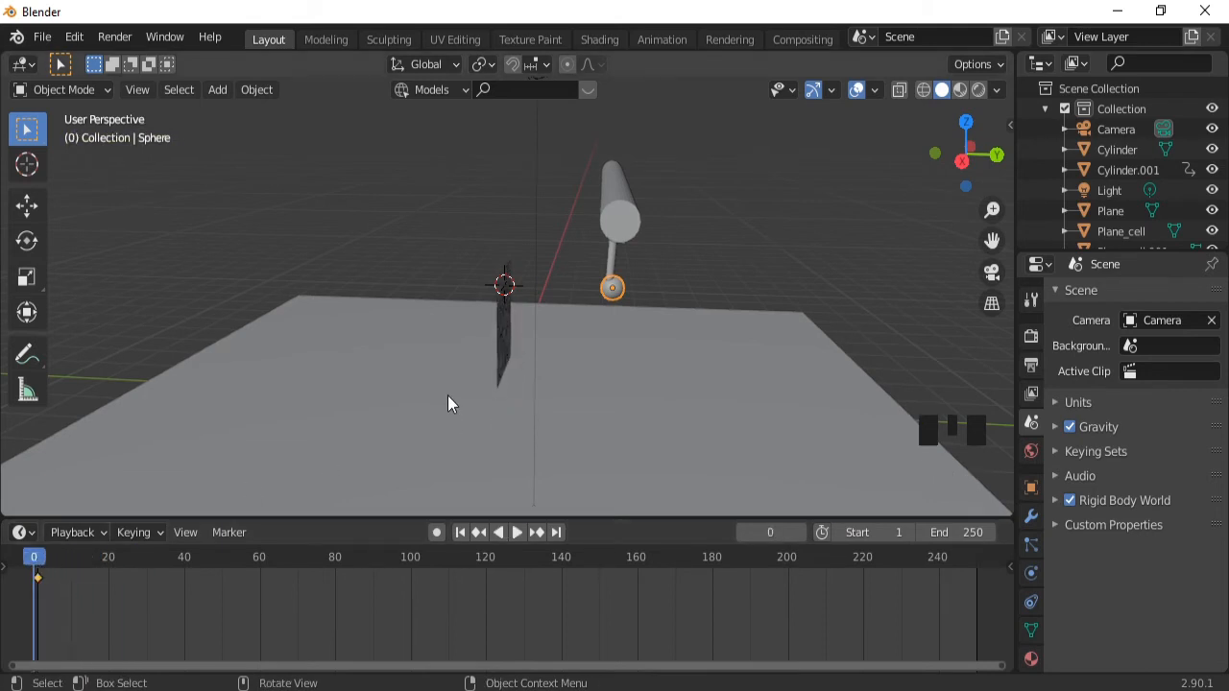
Select all the shards of the fractured panel from the front view with a selection box around the panel.
middle_click_drag(460, 384, 562, 325)
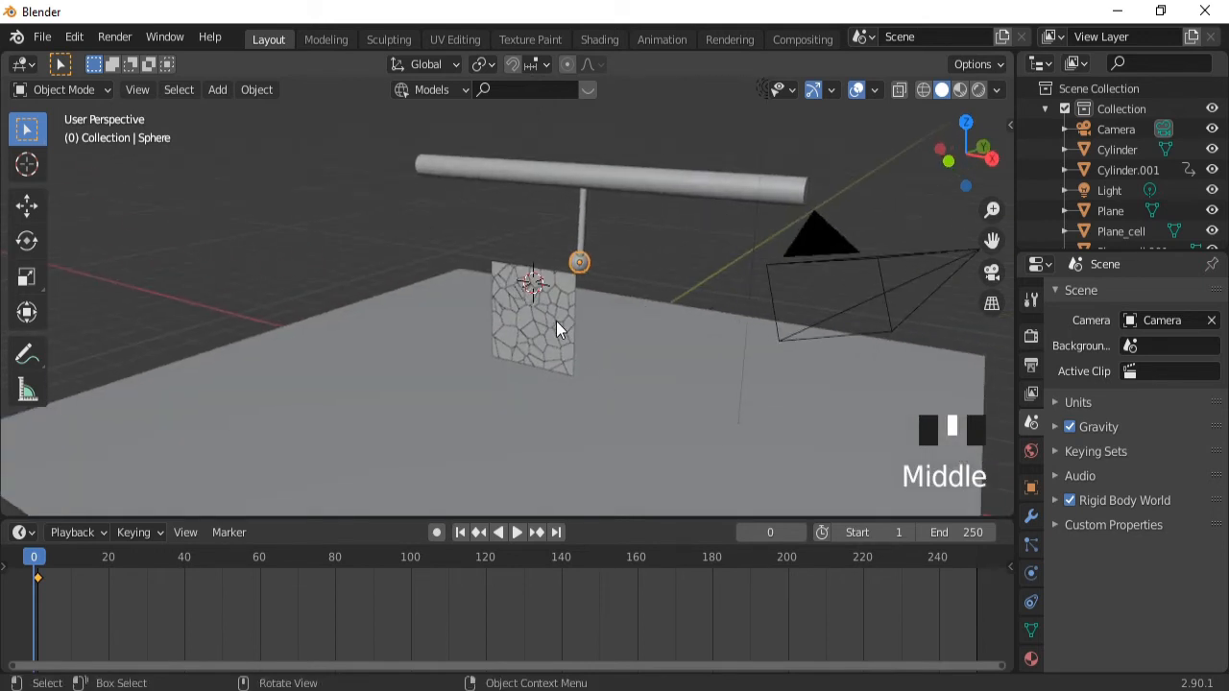
key("KP_1")
left_click_drag(482, 265, 612, 386)
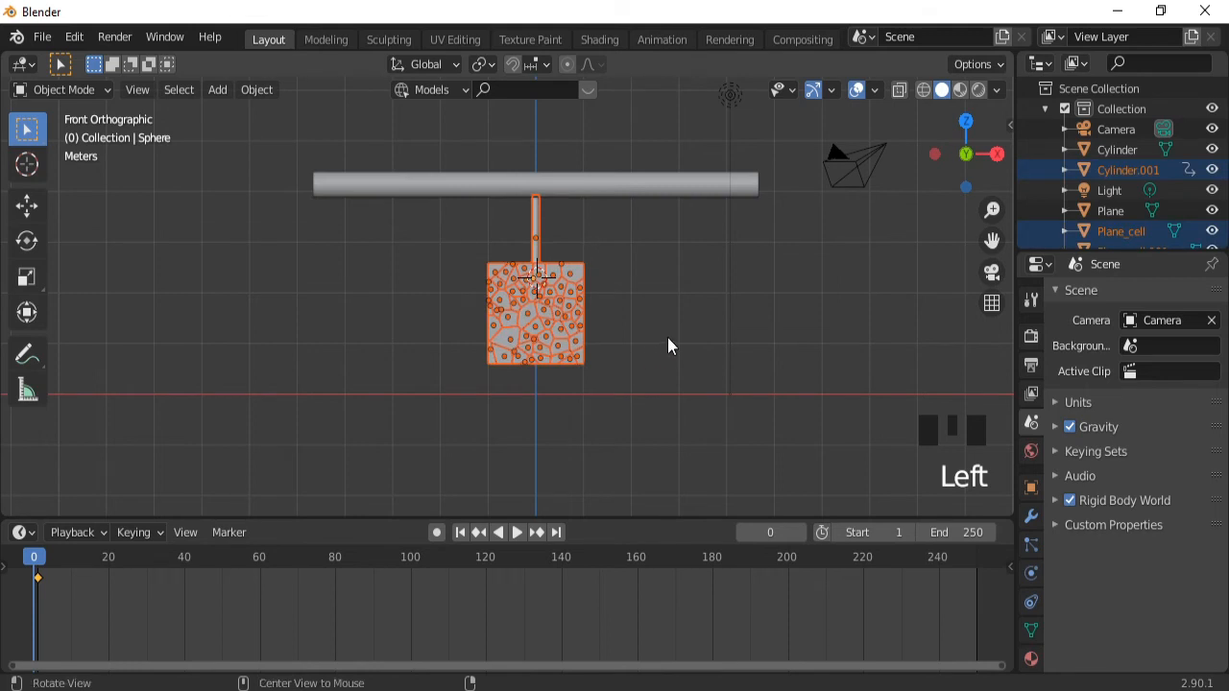
Remove the hanging rod and the ball from the selection, checking from the right side view.
middle_click_drag(669, 346, 538, 346)
left_click(620, 276, "shift")
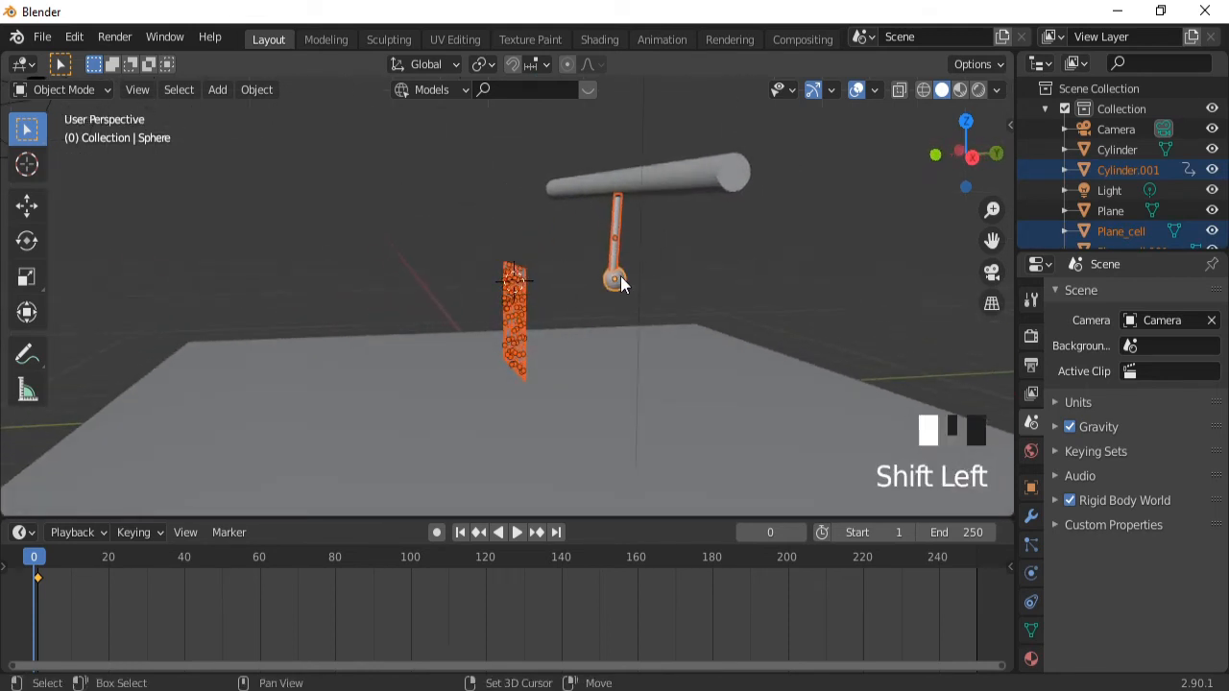
left_click(615, 242, "shift")
key("KP_3")
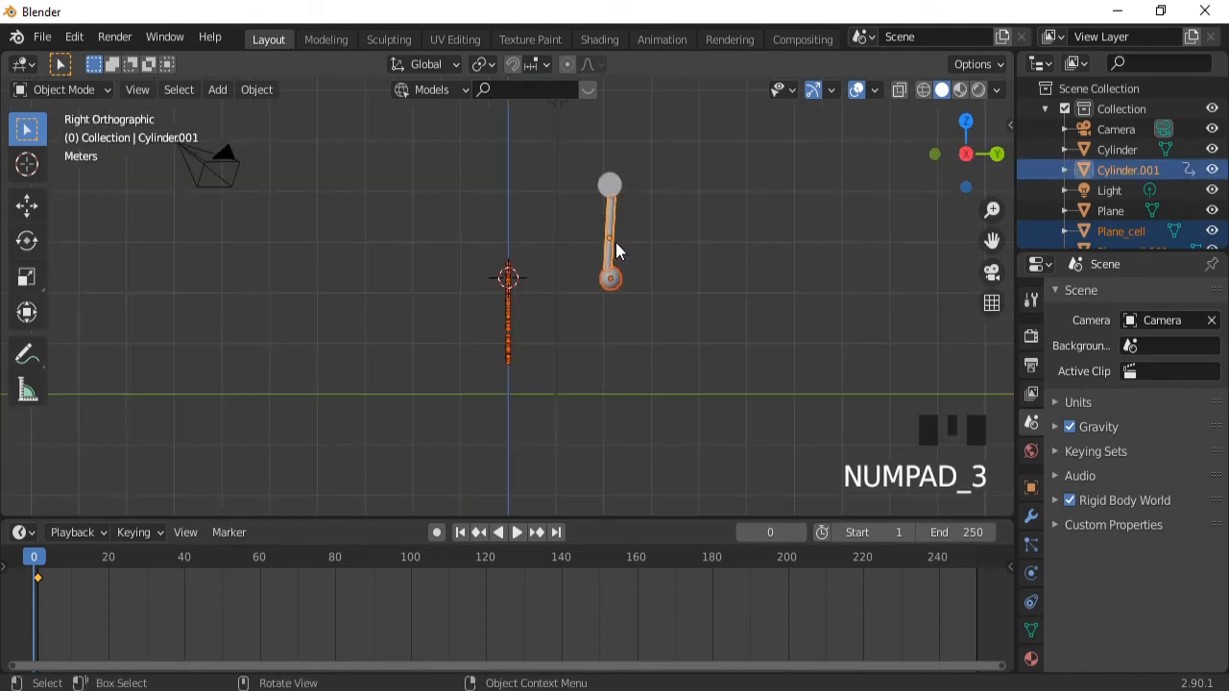
left_click(570, 244)
left_click(526, 252)
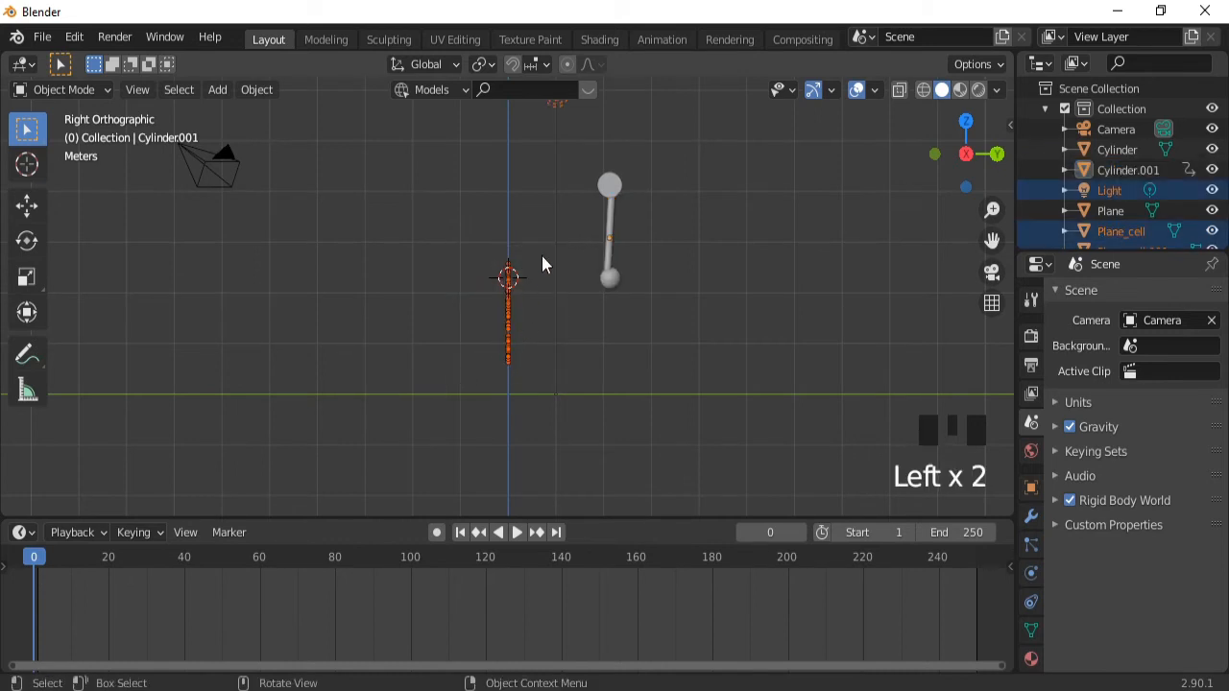
Remove the light from the selection so that only the panel's shards remain selected.
key("ctrl+KP_8")
key("ctrl+KP_8")
key("ctrl+KP_8")
key("ctrl+KP_8")
key("ctrl+KP_8")
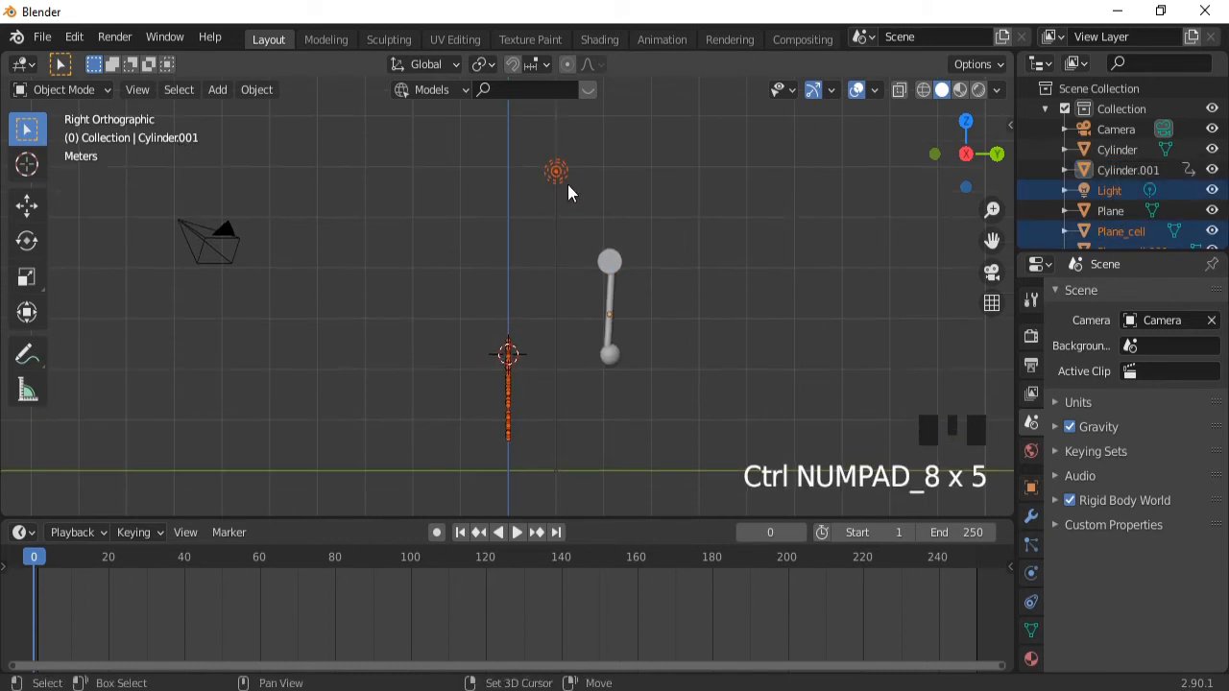
left_click(557, 172, "shift")
left_click(556, 170, "shift")
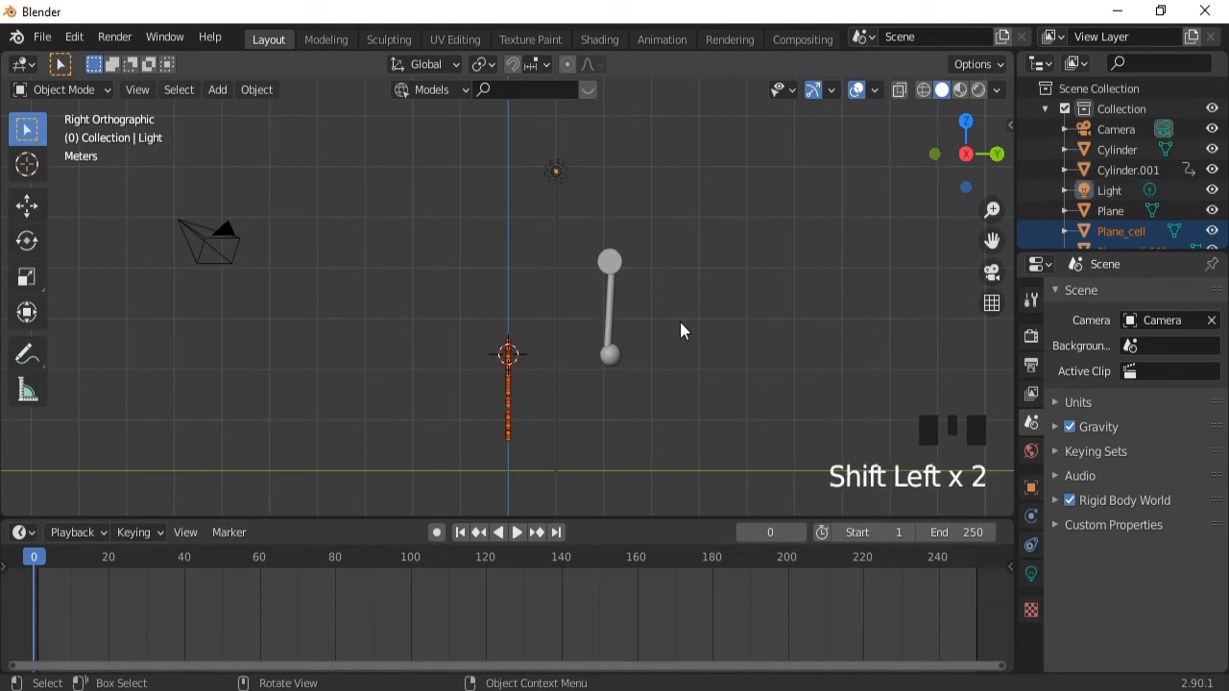
middle_click_drag(625, 386, 844, 390)
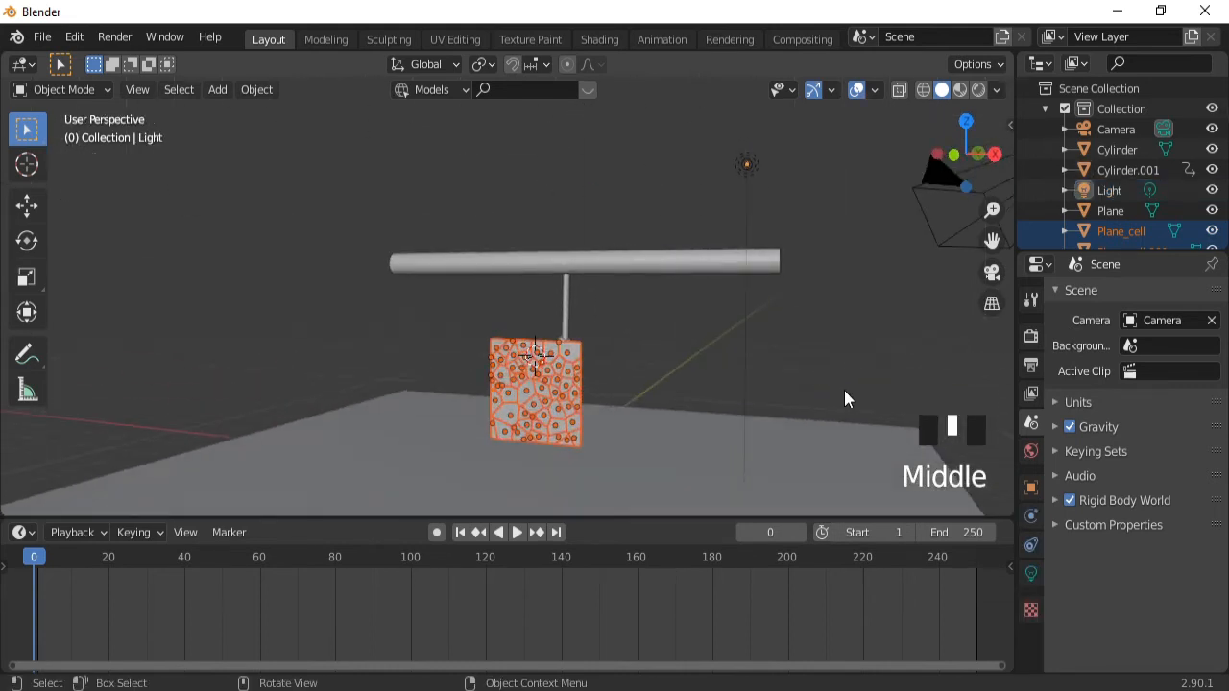
Disable the scene's gravity and scrub the timeline to frame 28.
left_click(1070, 427)
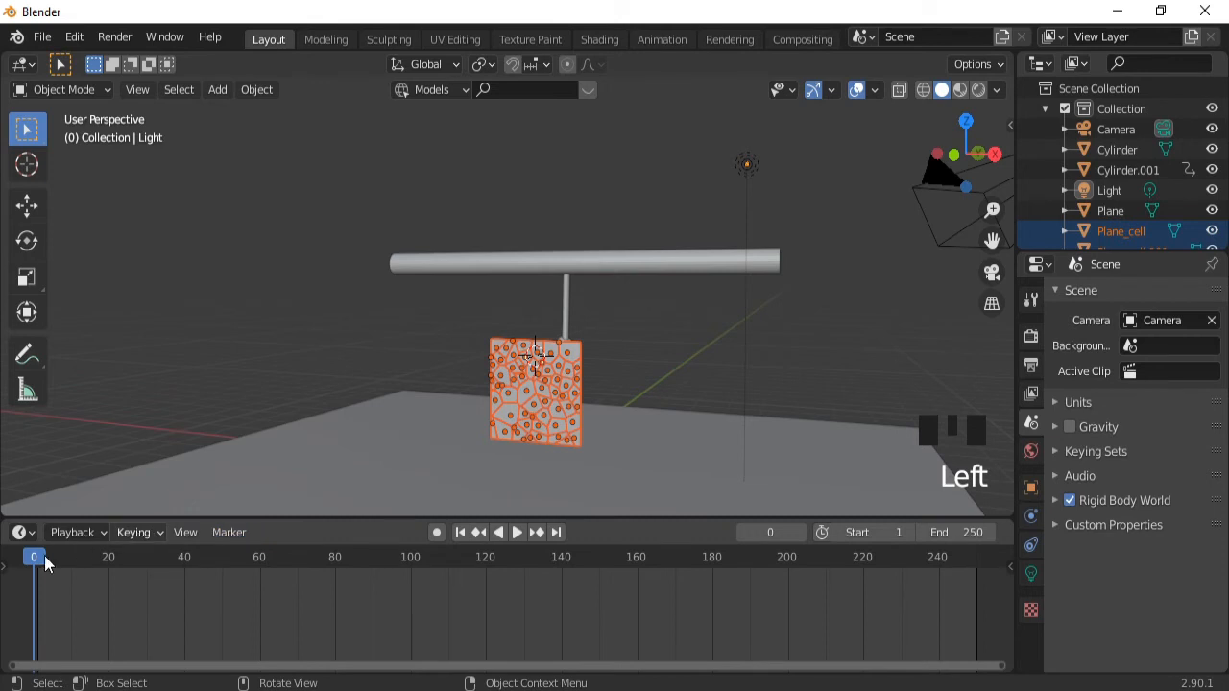
left_click_drag(35, 564, 140, 565)
Select only the ball at the end of the hanging rod, leaving the rod out of the selection.
middle_click_drag(739, 339, 589, 332)
left_click(614, 355)
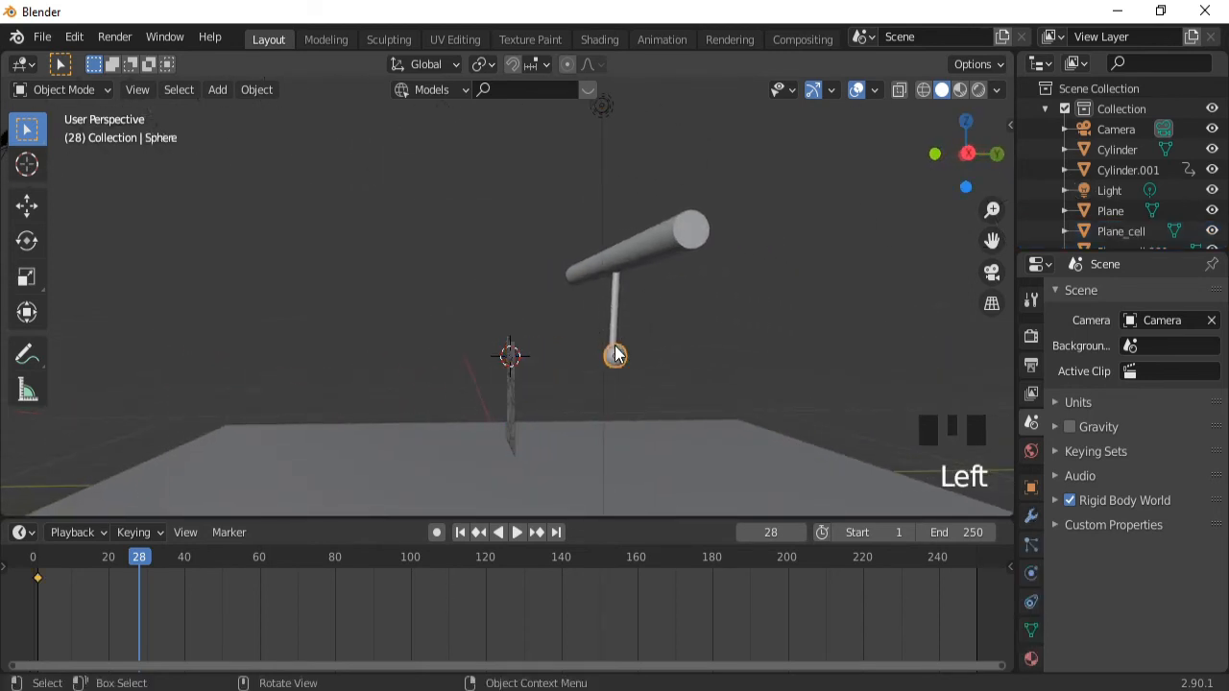
left_click(612, 328, "shift")
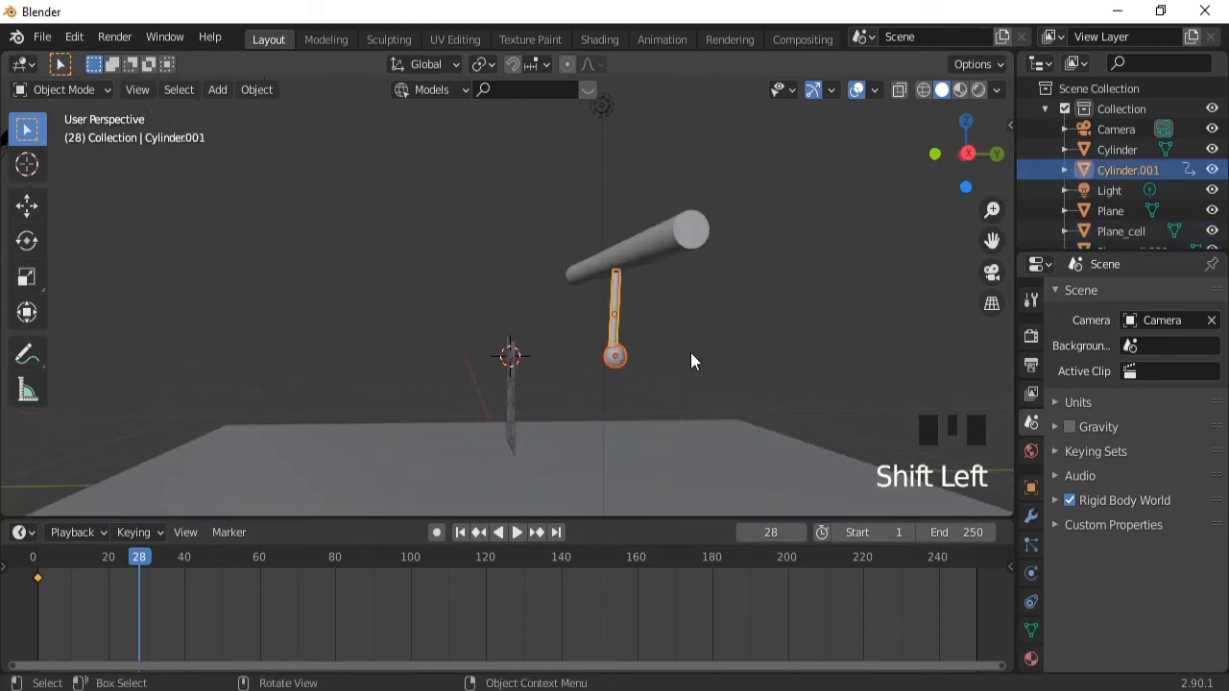
left_click(619, 361)
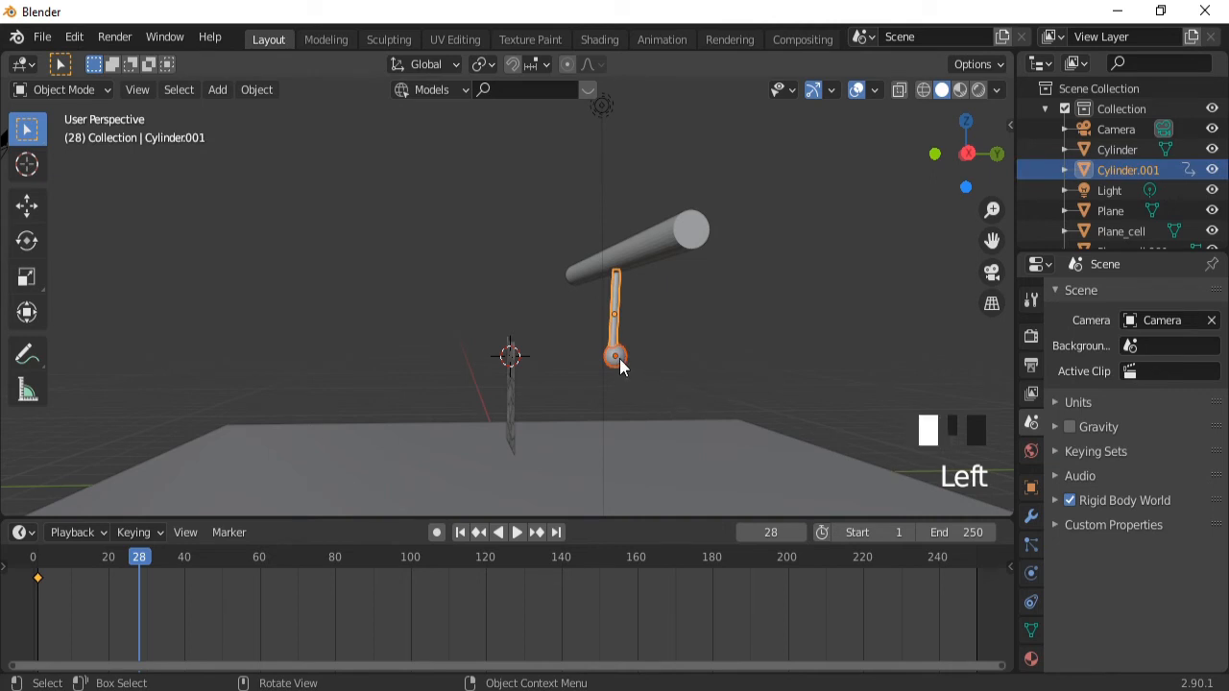
left_click(619, 361)
left_click(619, 361)
left_click(619, 361)
left_click(619, 361)
left_click(619, 361)
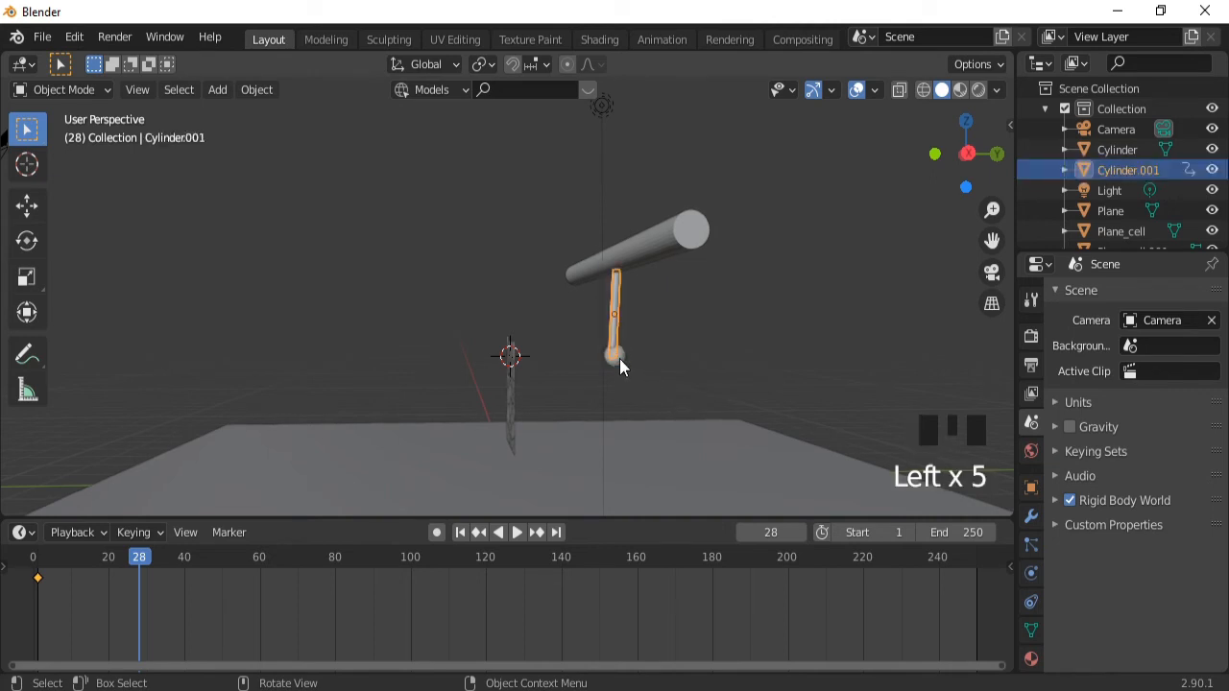
left_click(619, 361)
Move the ball along the Y axis to just beside the fractured panel and insert a Location keyframe at frame 28.
key("g")
key("y")
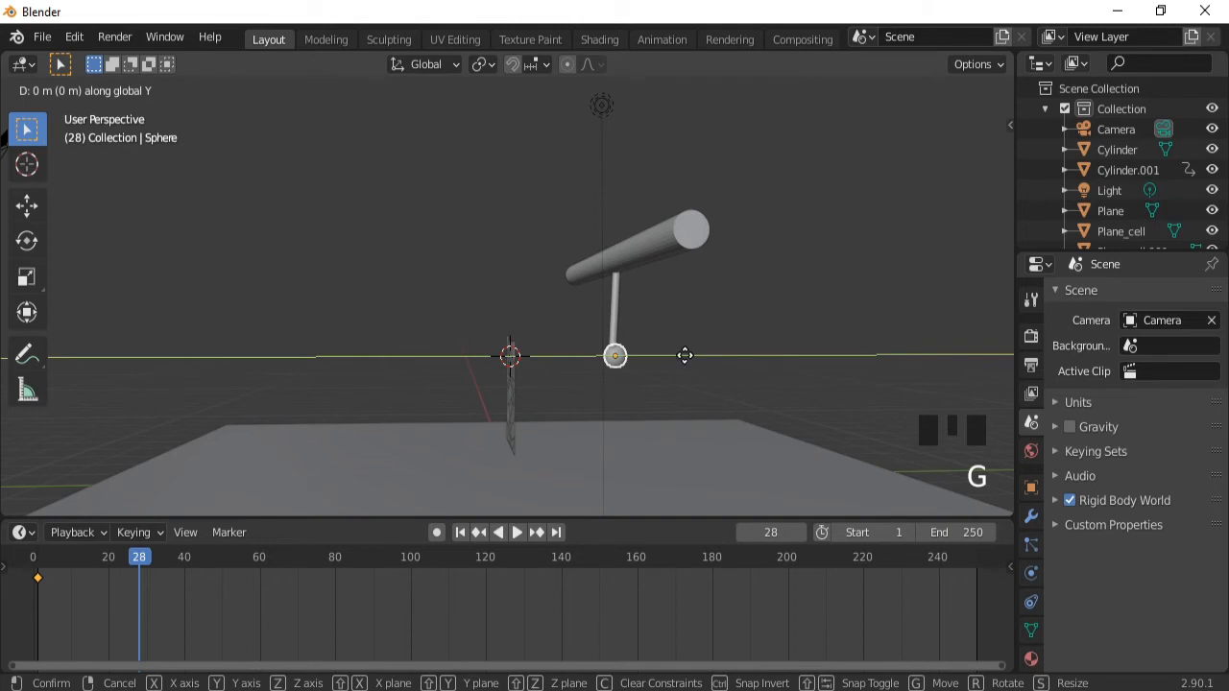
left_click(600, 360)
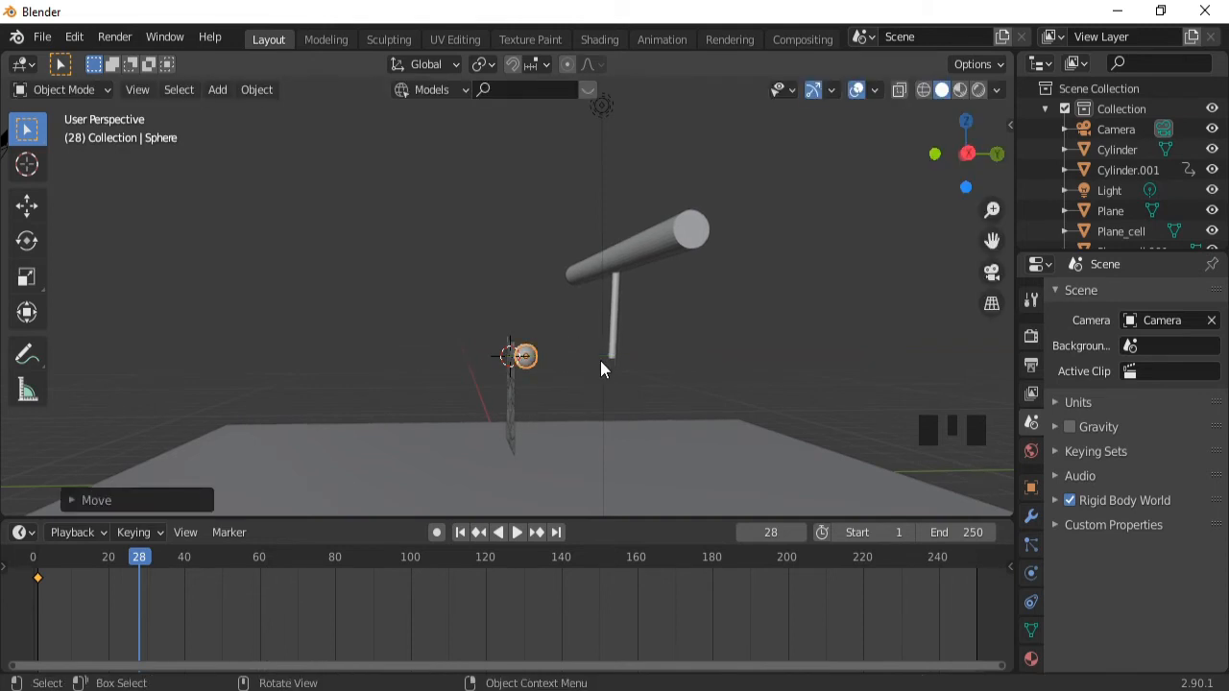
key("i")
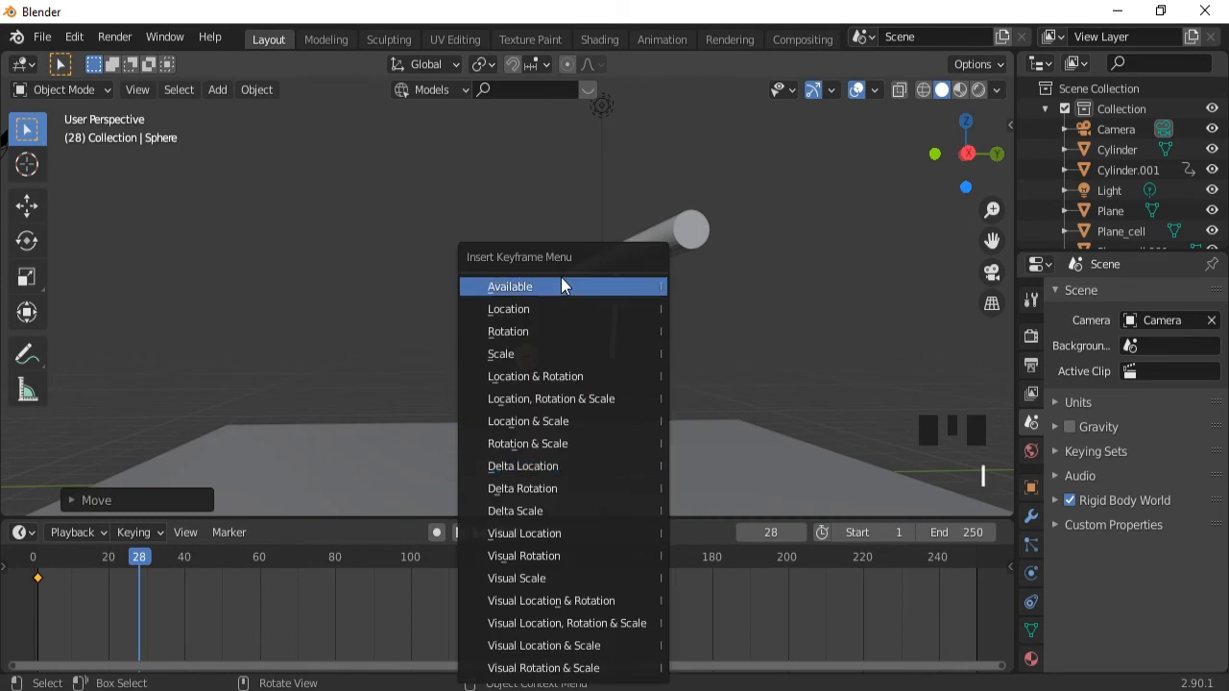
left_click(543, 308)
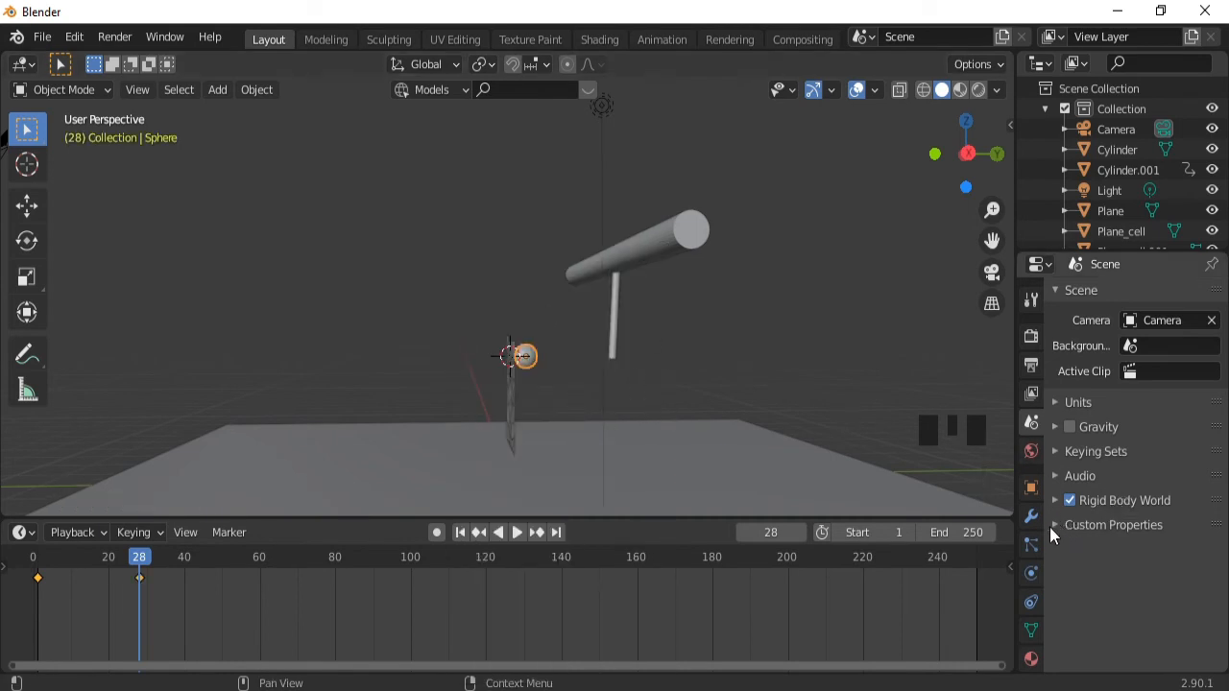
Make the ball an active rigid body, enable its Animated option and keyframe that option at frame 28.
left_click(1029, 574)
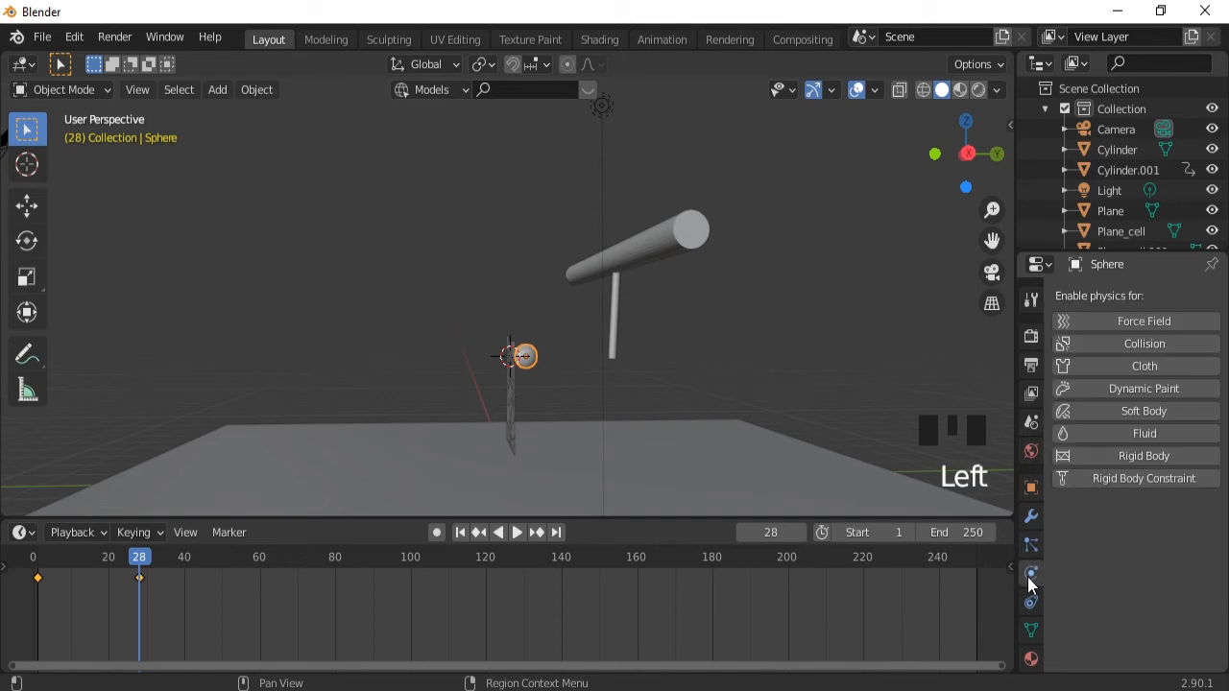
left_click(1139, 457)
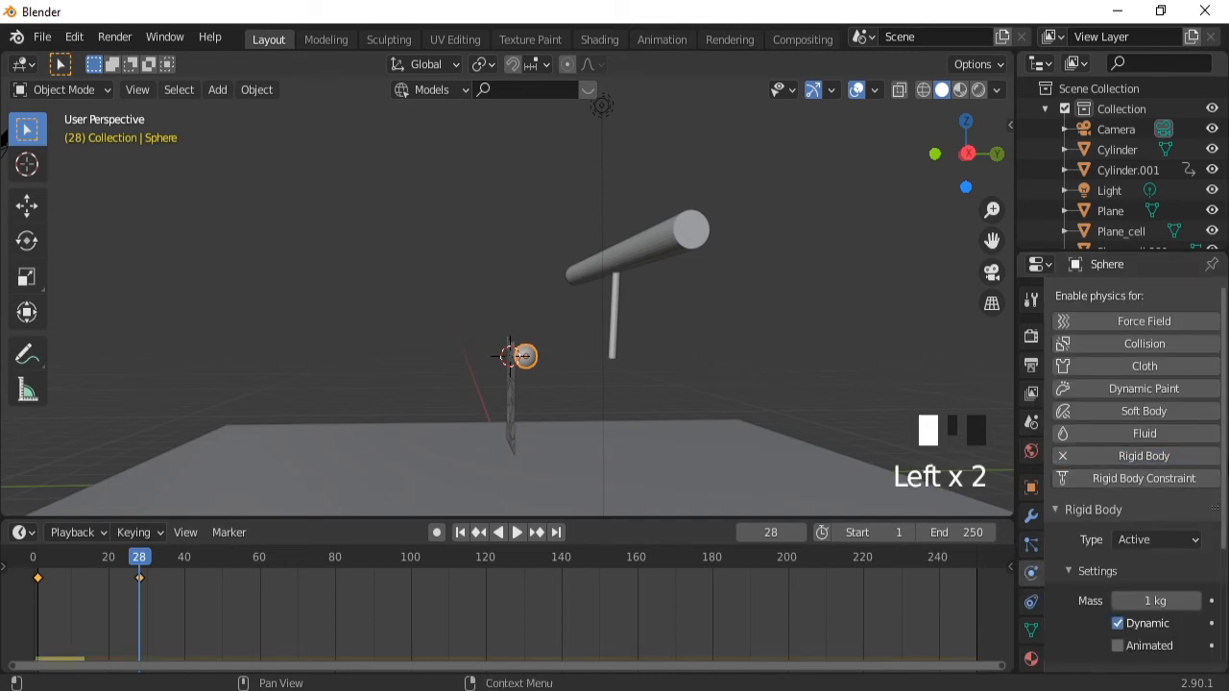
left_click_drag(1225, 461, 1224, 530)
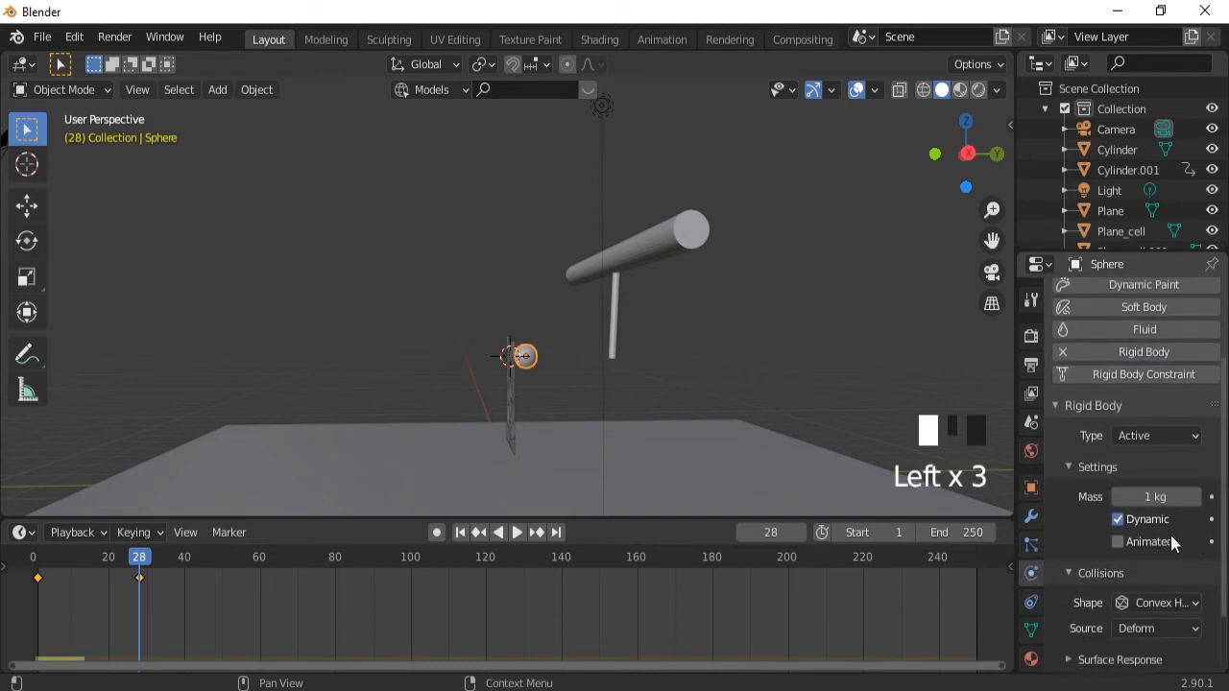
left_click(1117, 542)
key("i")
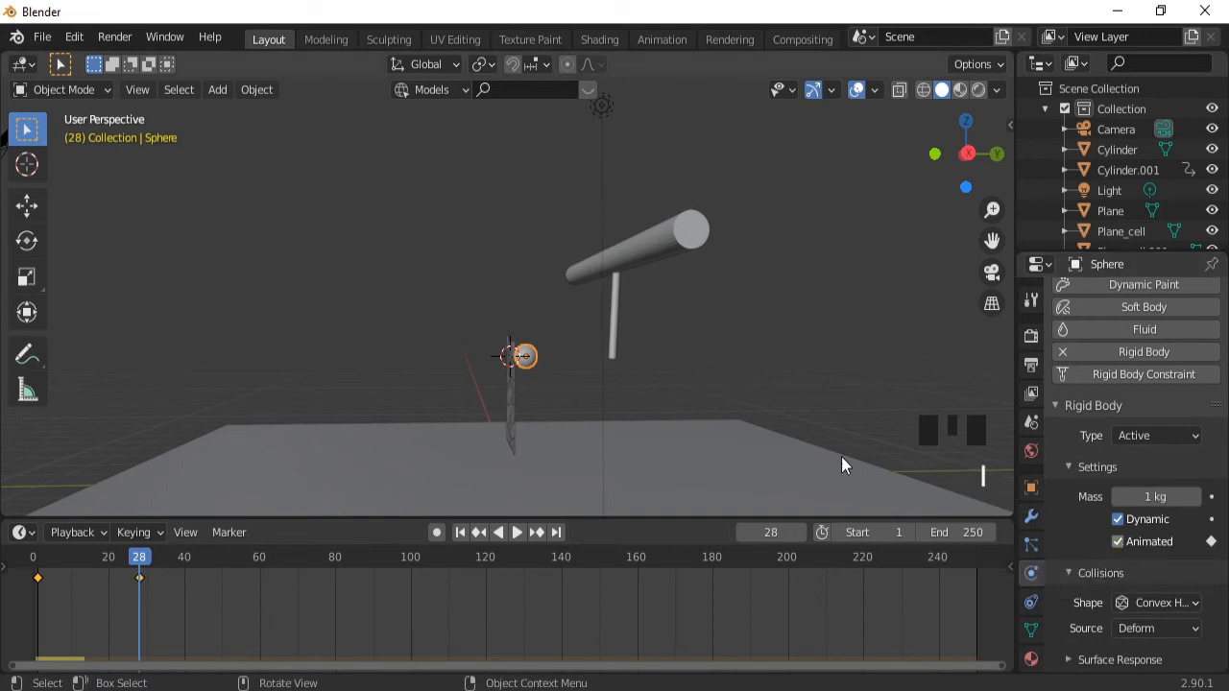
Try to move the ball along the Y axis past the panel while still at frame 28.
key("g")
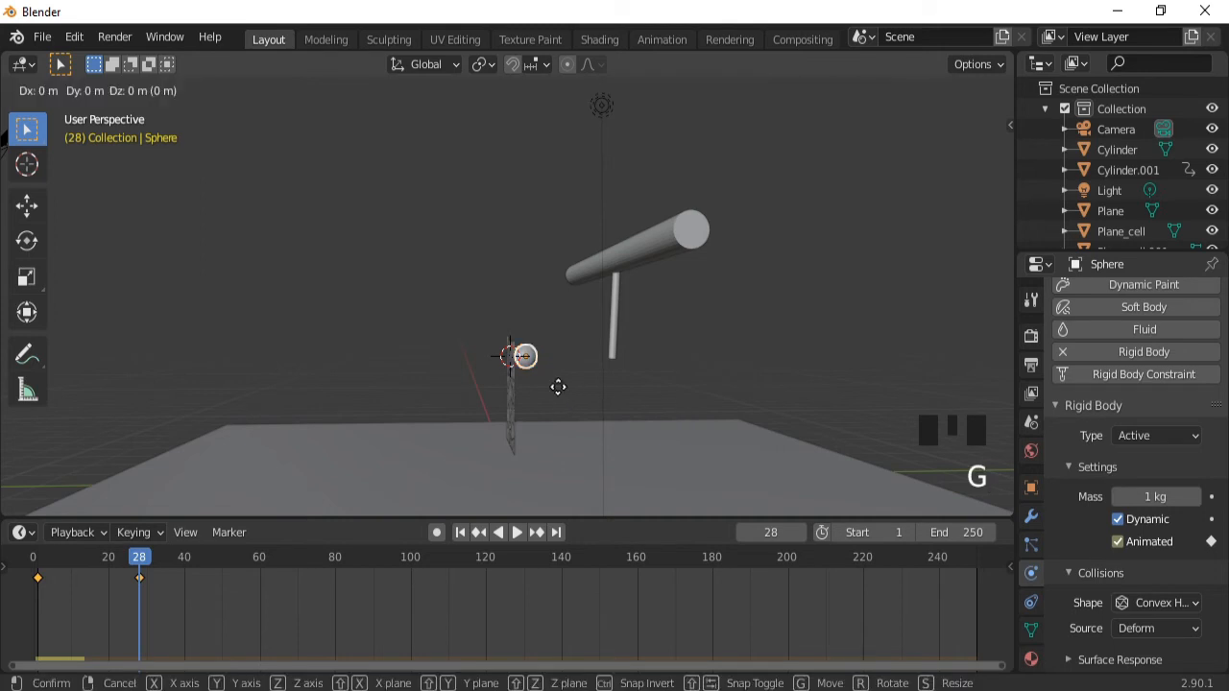
key("y")
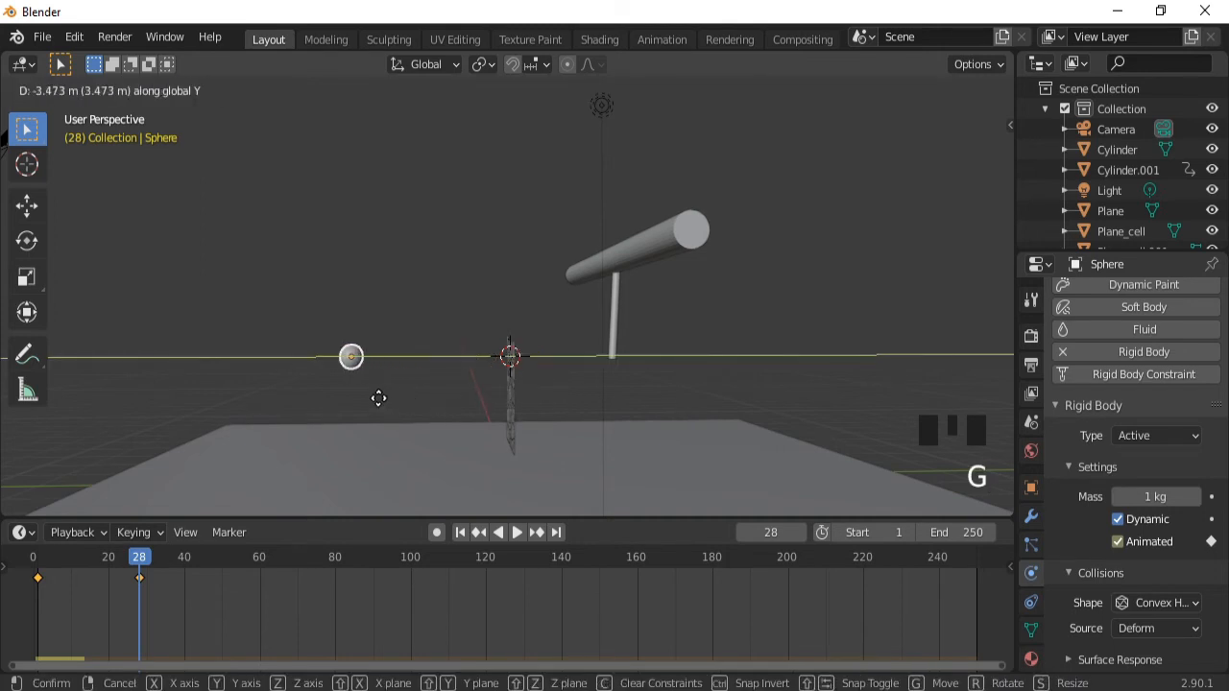
left_click(378, 404)
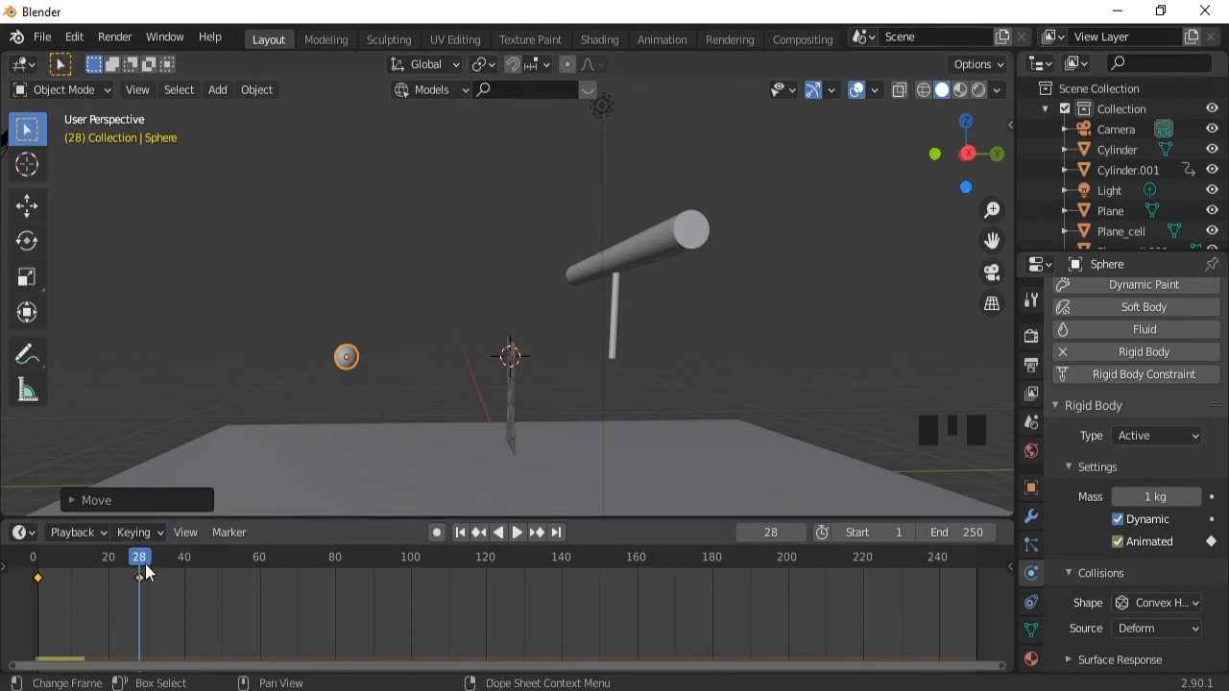
At frame 56, move the ball along the Y axis well past the far side of the panel and insert a Location keyframe.
left_click_drag(144, 567, 247, 568)
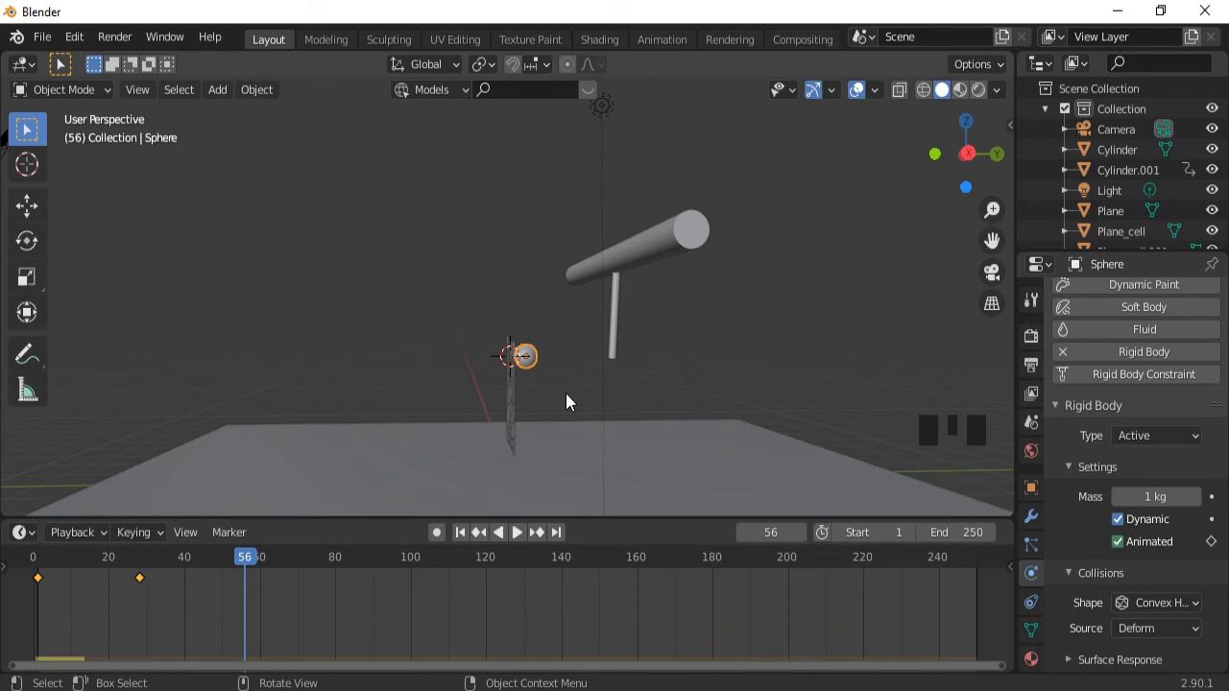
key("g")
key("y")
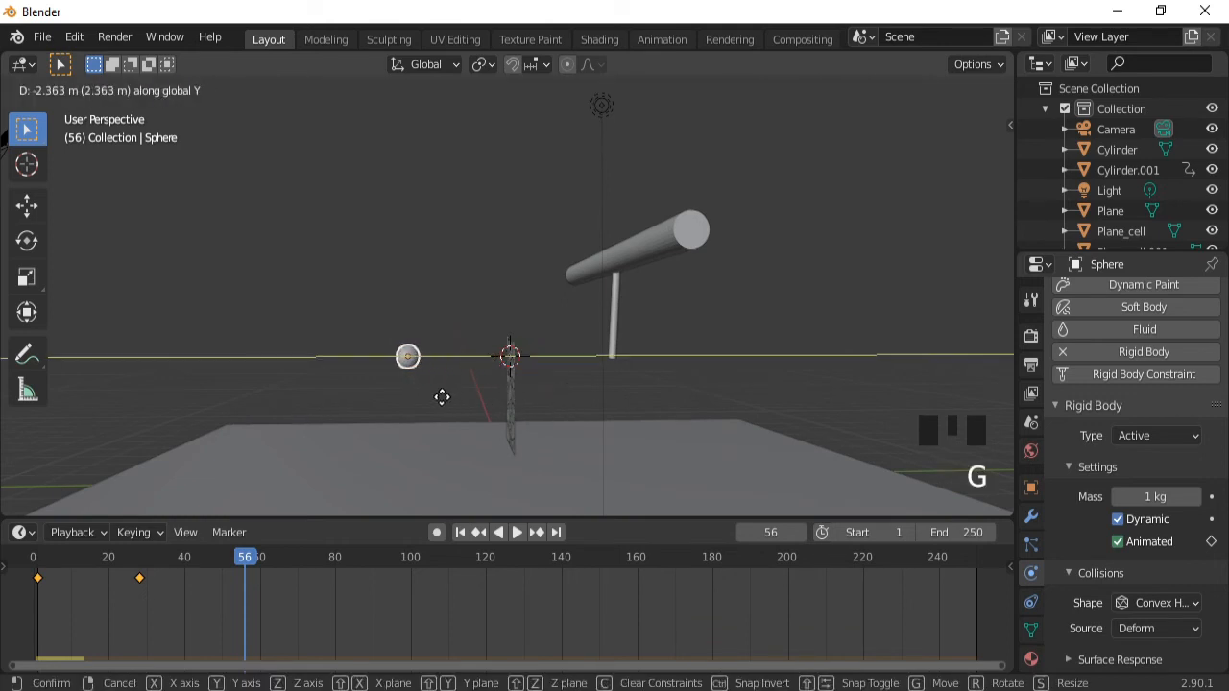
left_click(347, 390)
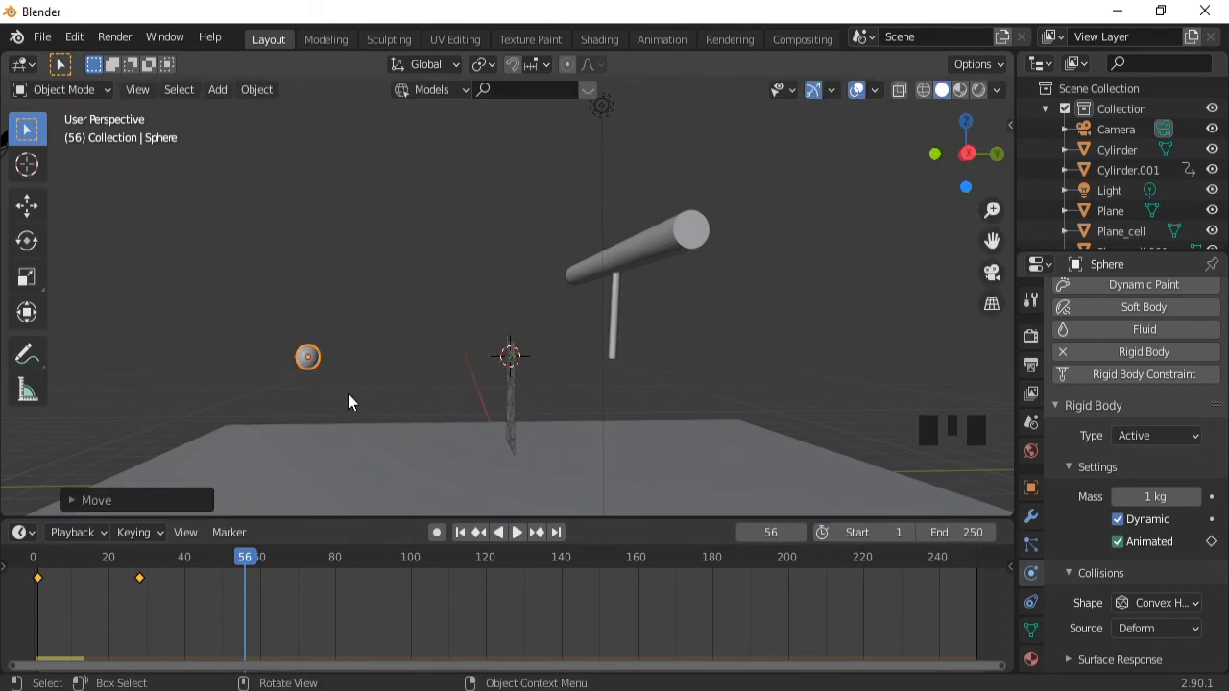
key("i")
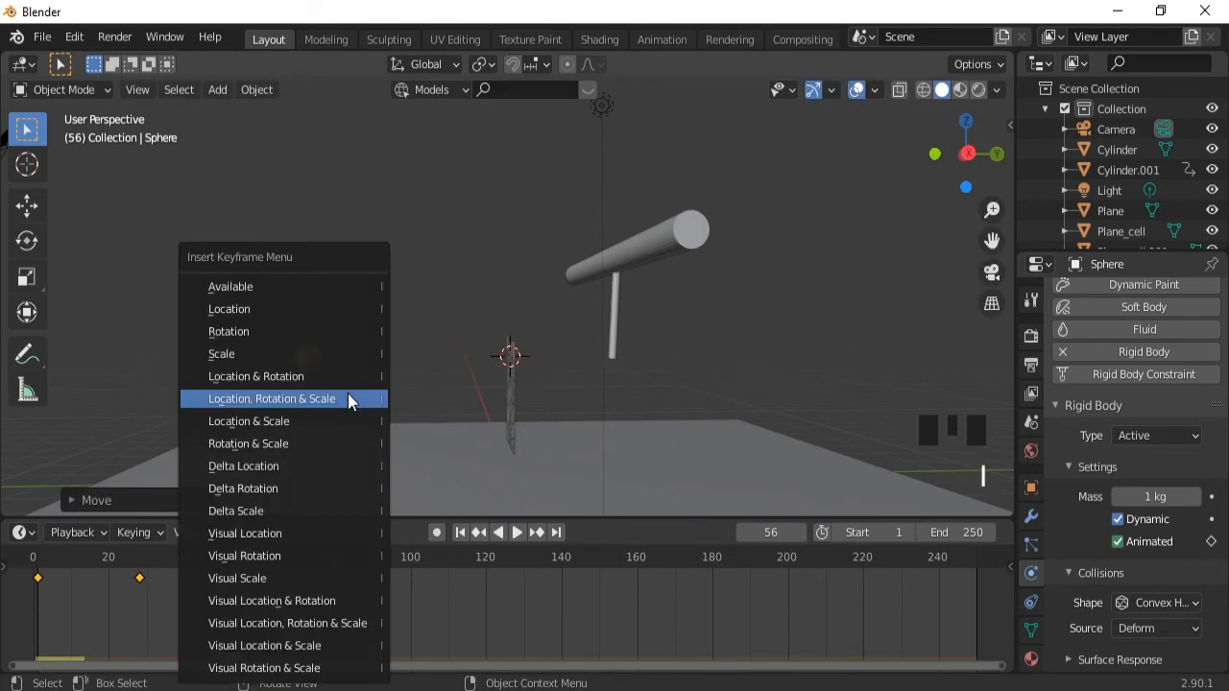
left_click(276, 308)
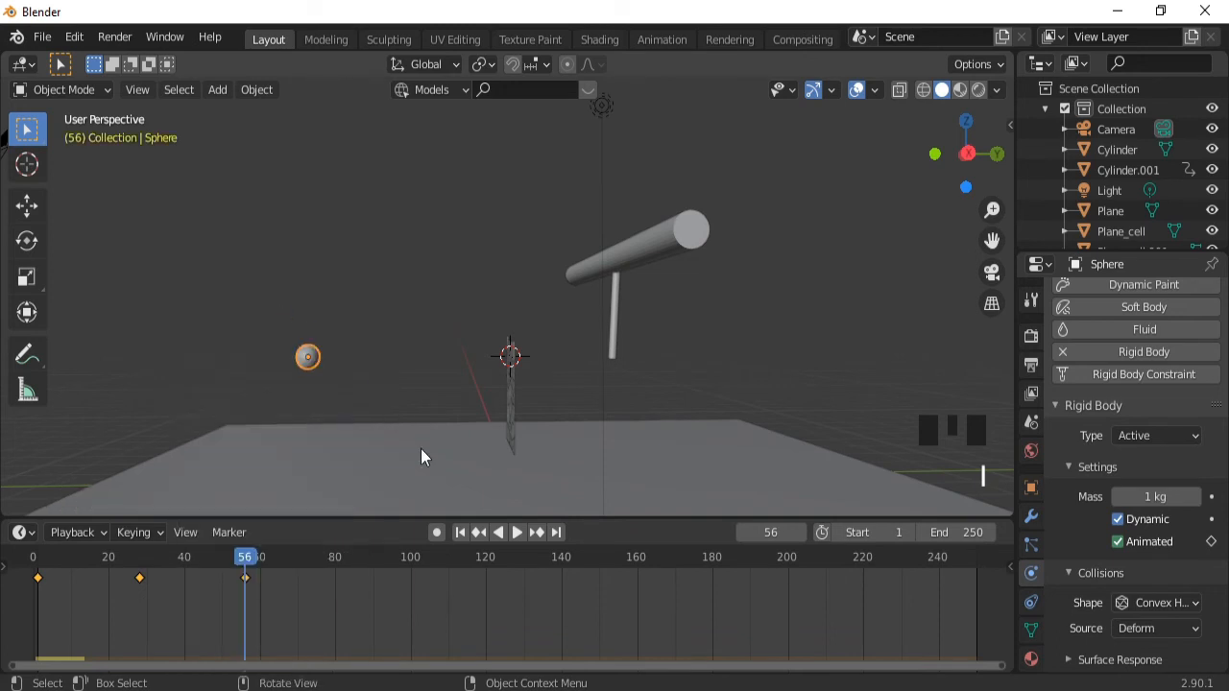
Play the simulation from the first frame to check the ball's impact on the panel, and return to frame 1.
left_click(461, 532)
key("space")
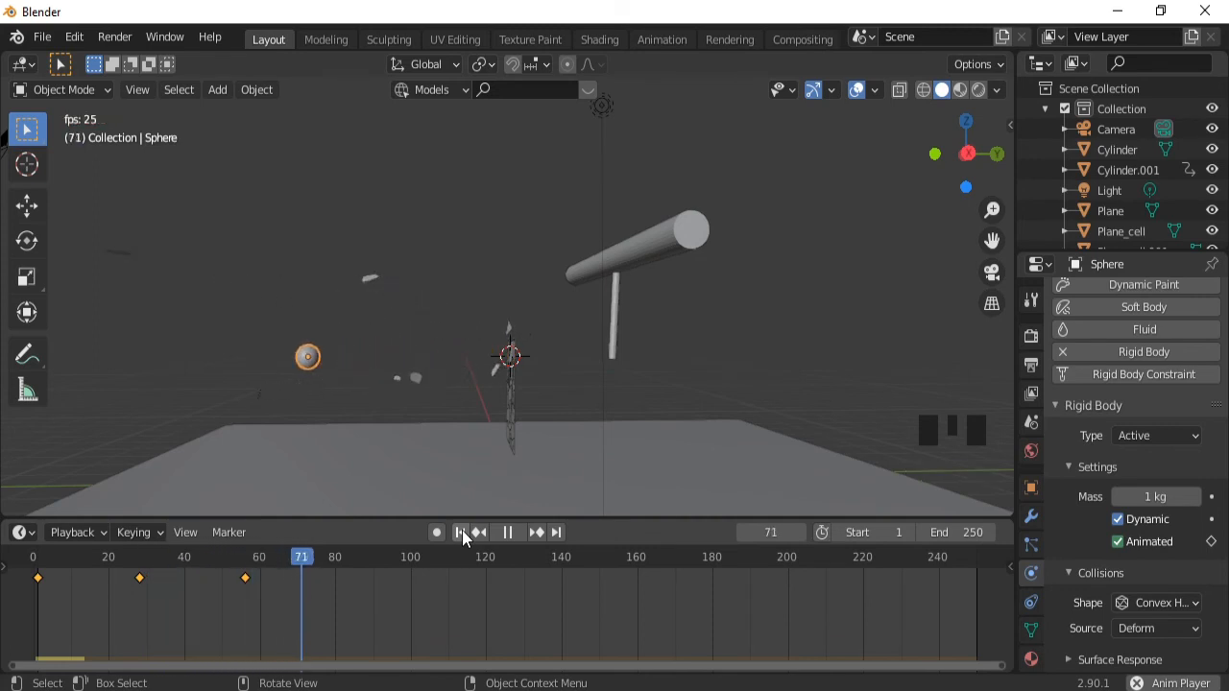
key("space")
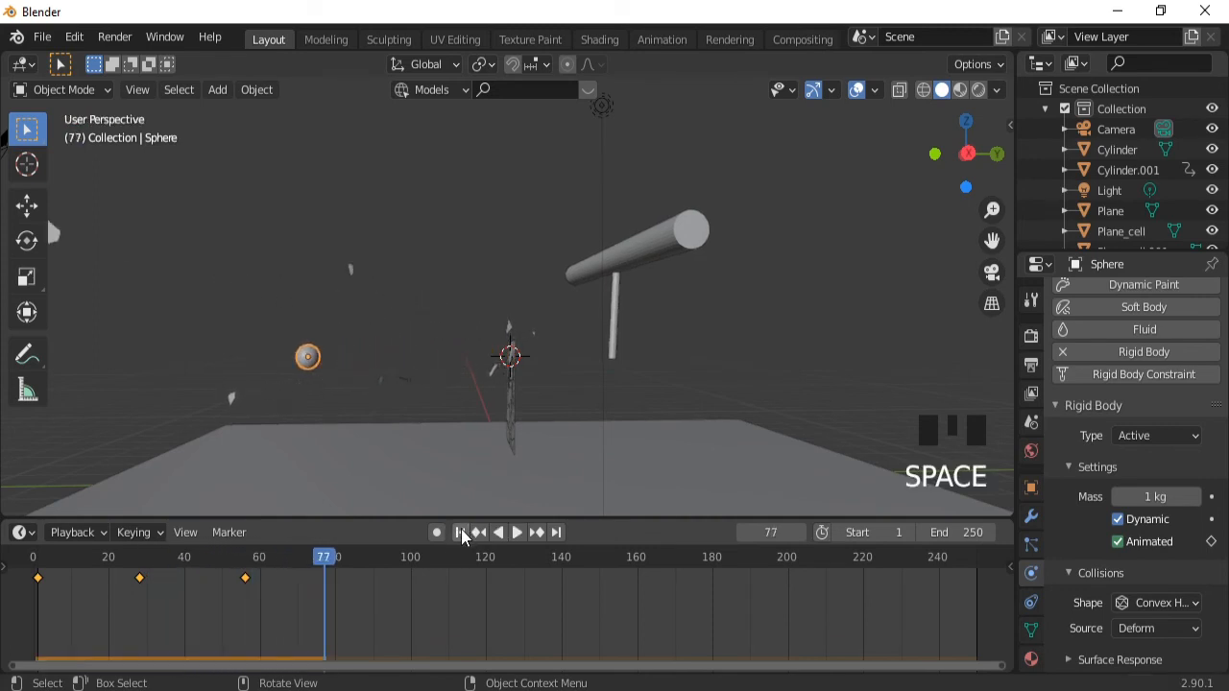
left_click(462, 531)
Give the ground plane a new material with a light green base color and a roughness of 0.127.
middle_click_drag(448, 382, 550, 396)
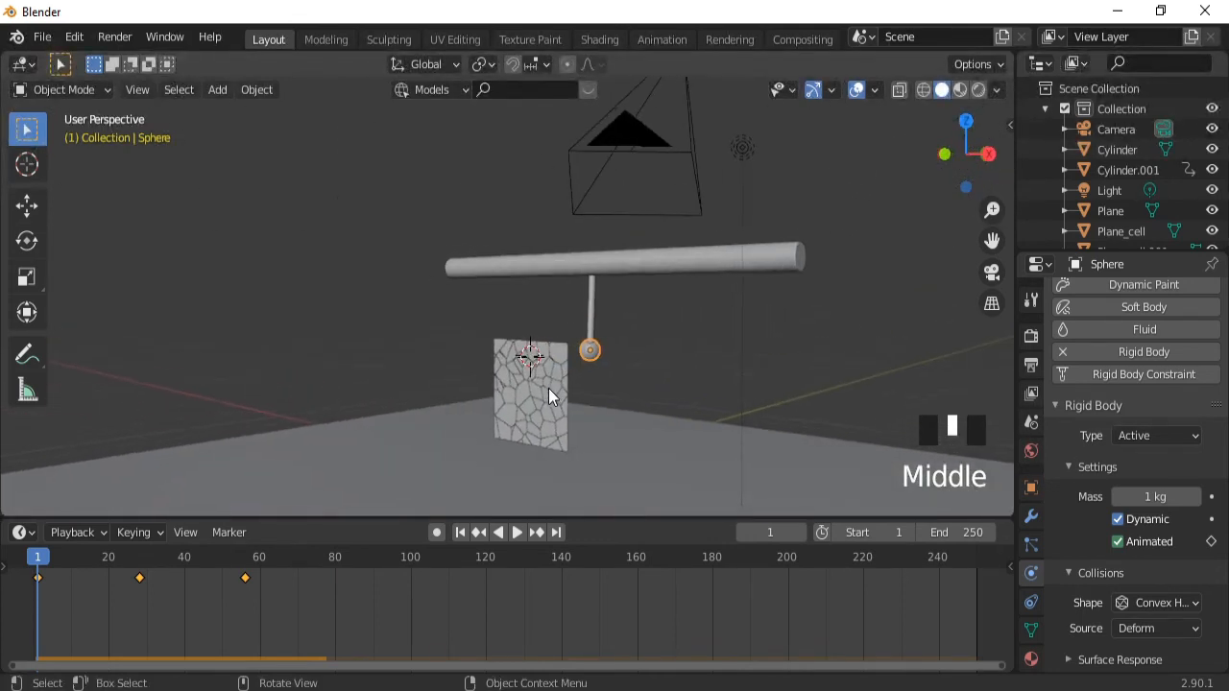
middle_click_drag(658, 401, 615, 472, "ctrl")
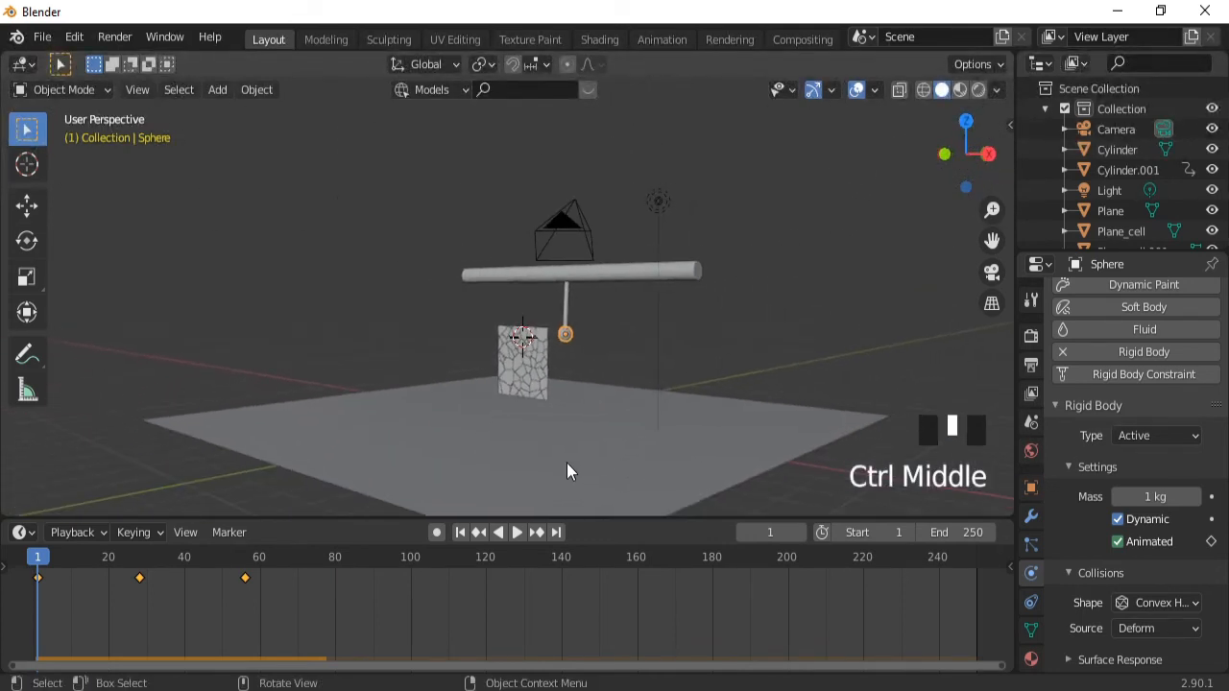
left_click(568, 469)
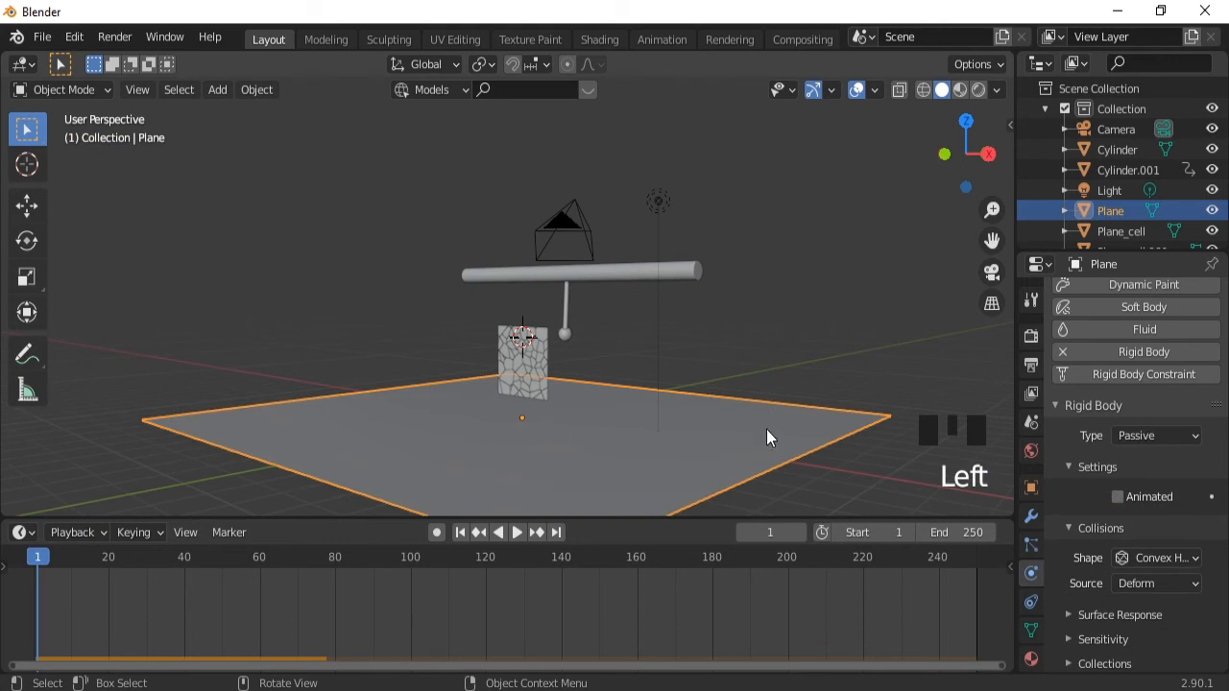
left_click(1032, 659)
left_click(1152, 386)
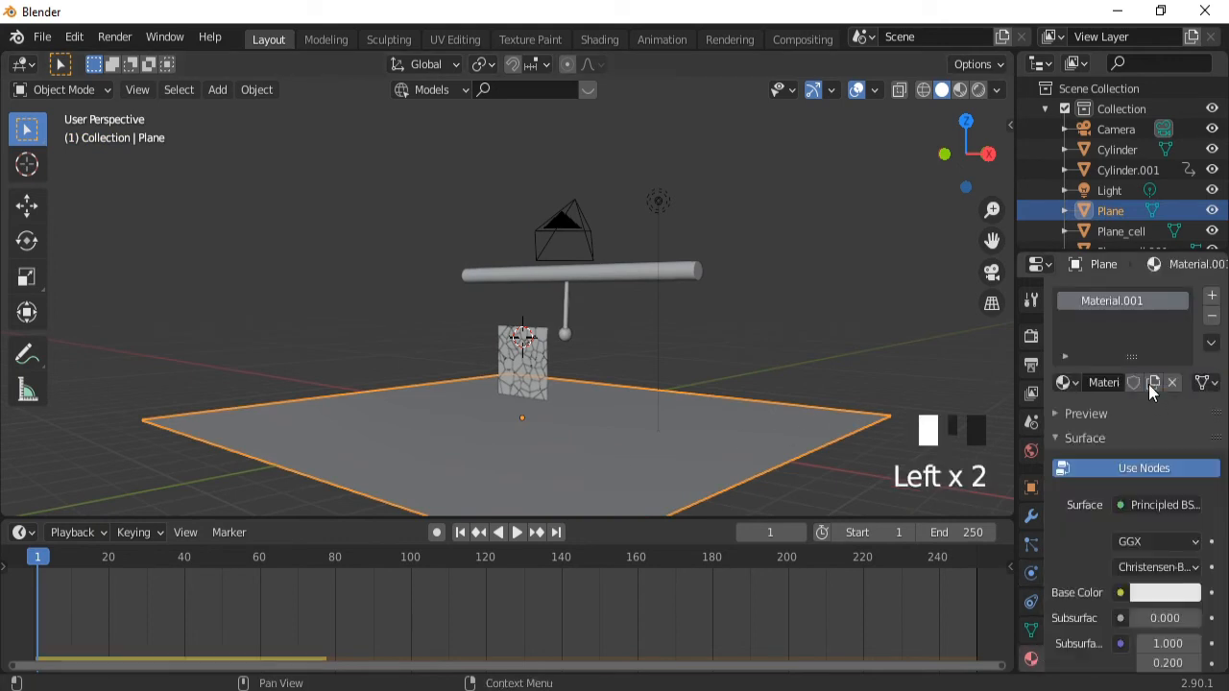
left_click(1162, 593)
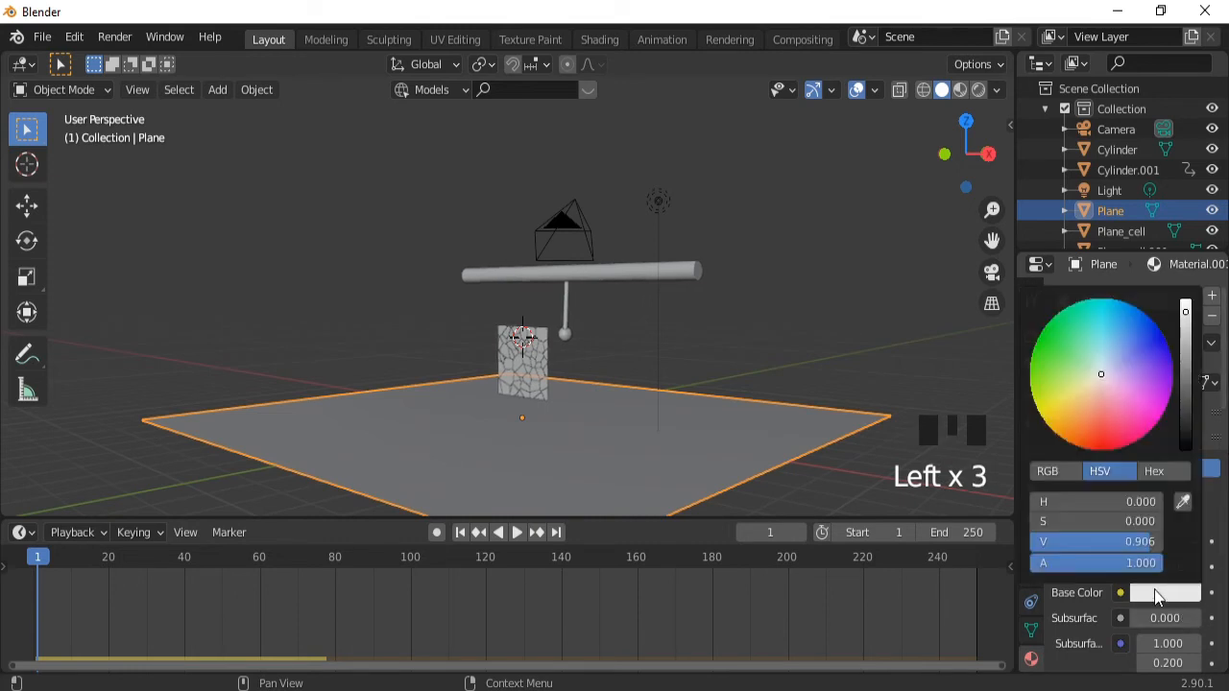
left_click(1070, 354)
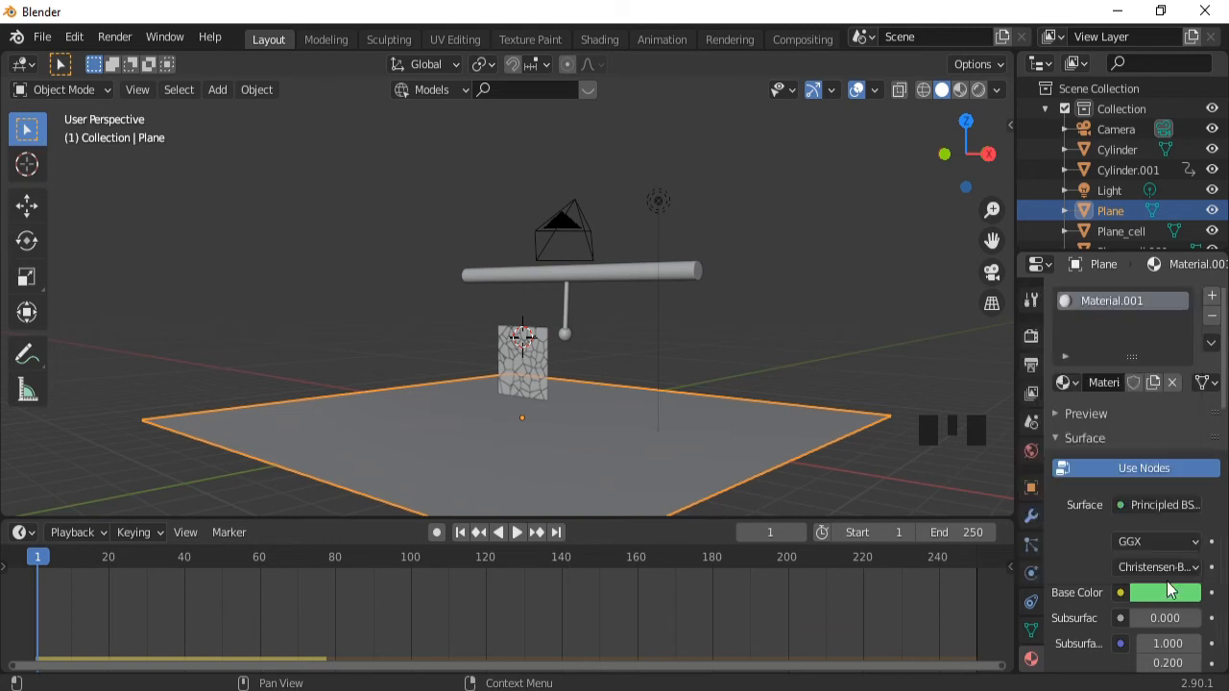
left_click_drag(1223, 363, 1224, 452)
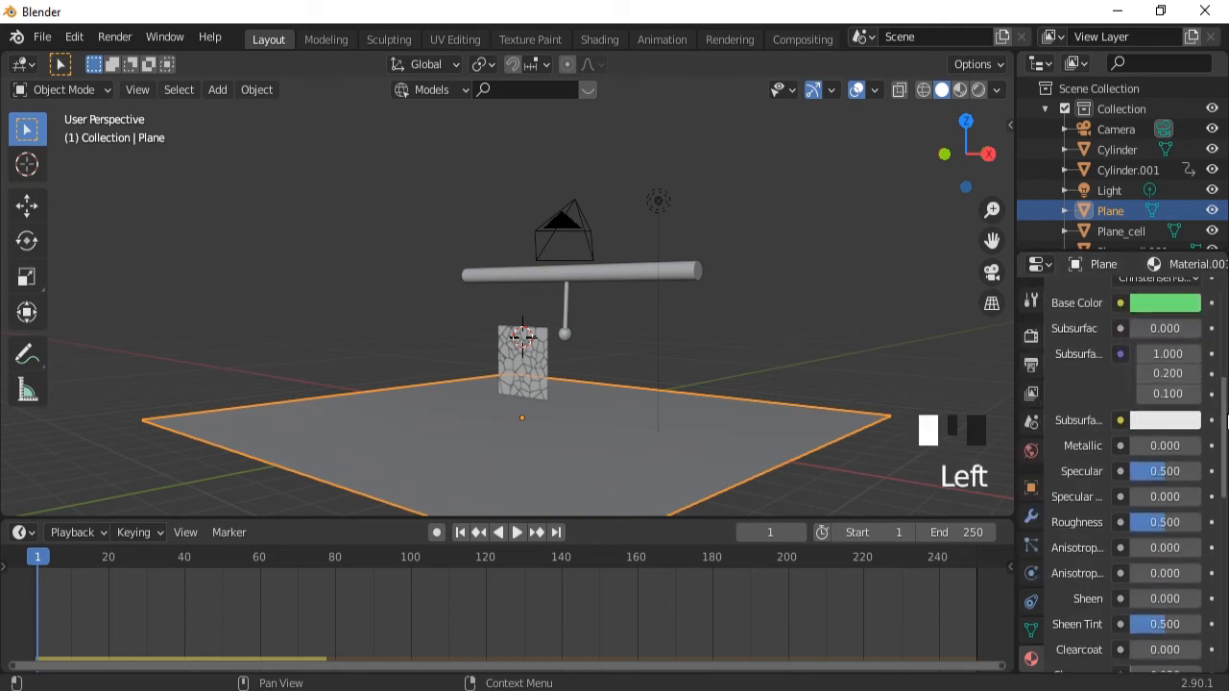
left_click_drag(1171, 522, 1136, 522)
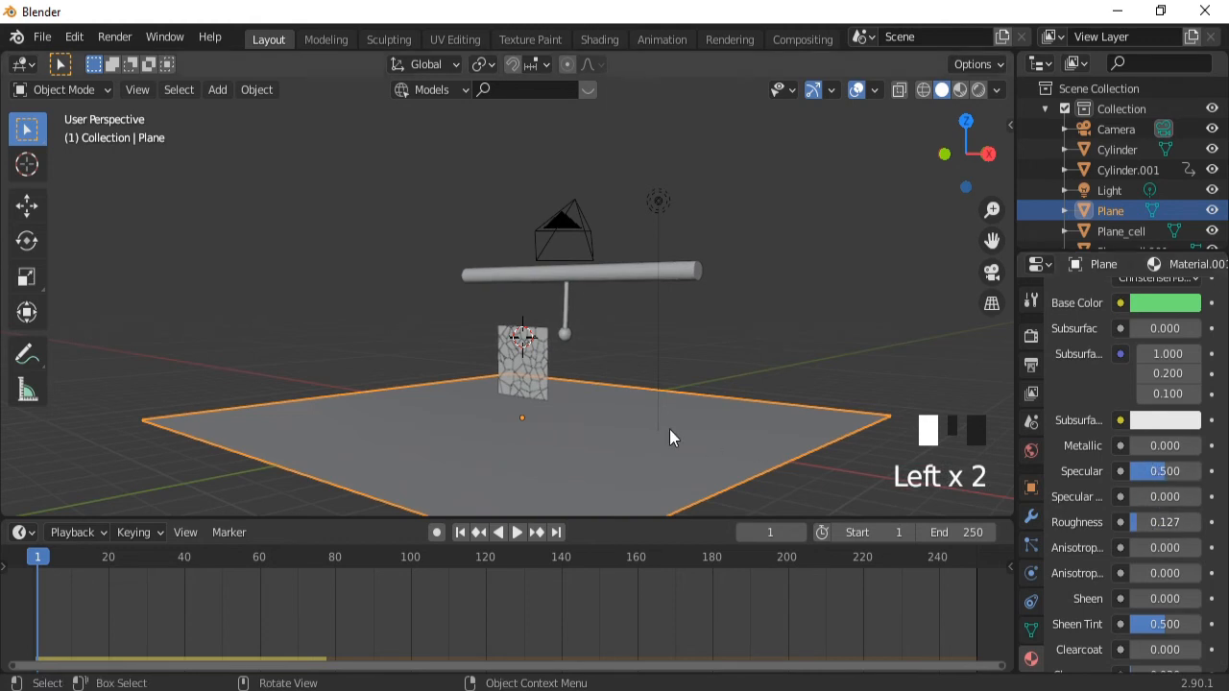
Give the ball a new material with metallic 0.787, a slightly lower roughness and a grey base color of value 0.673.
left_click(565, 333)
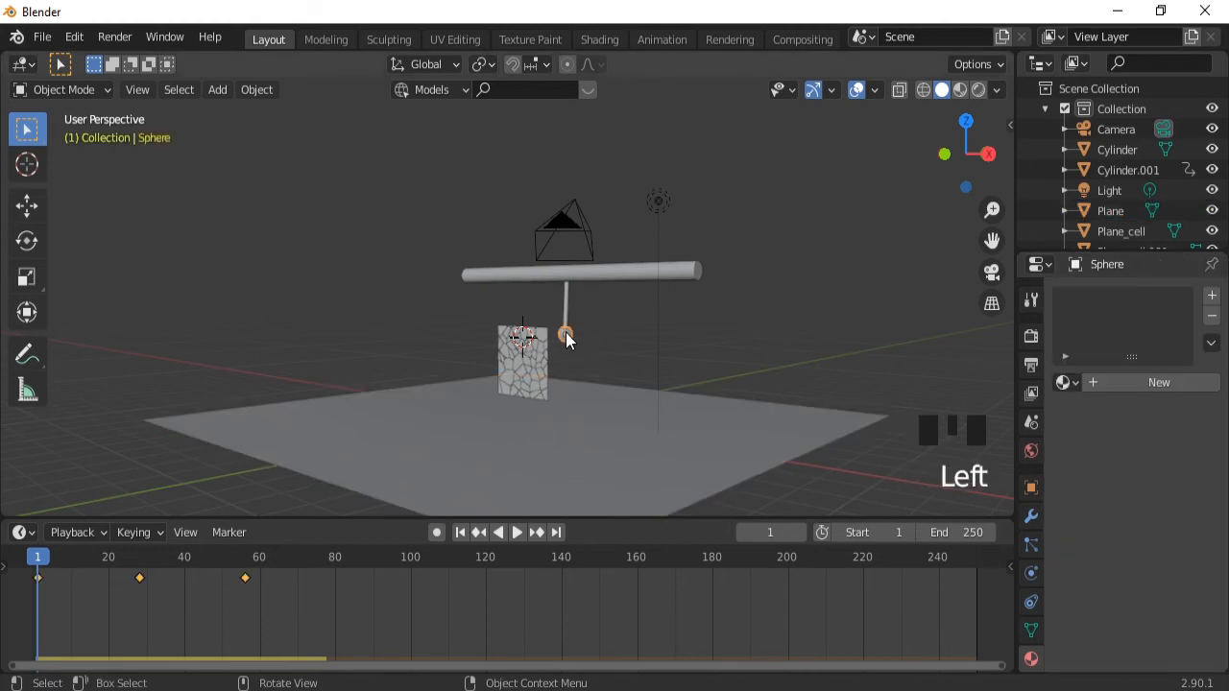
left_click(1140, 383)
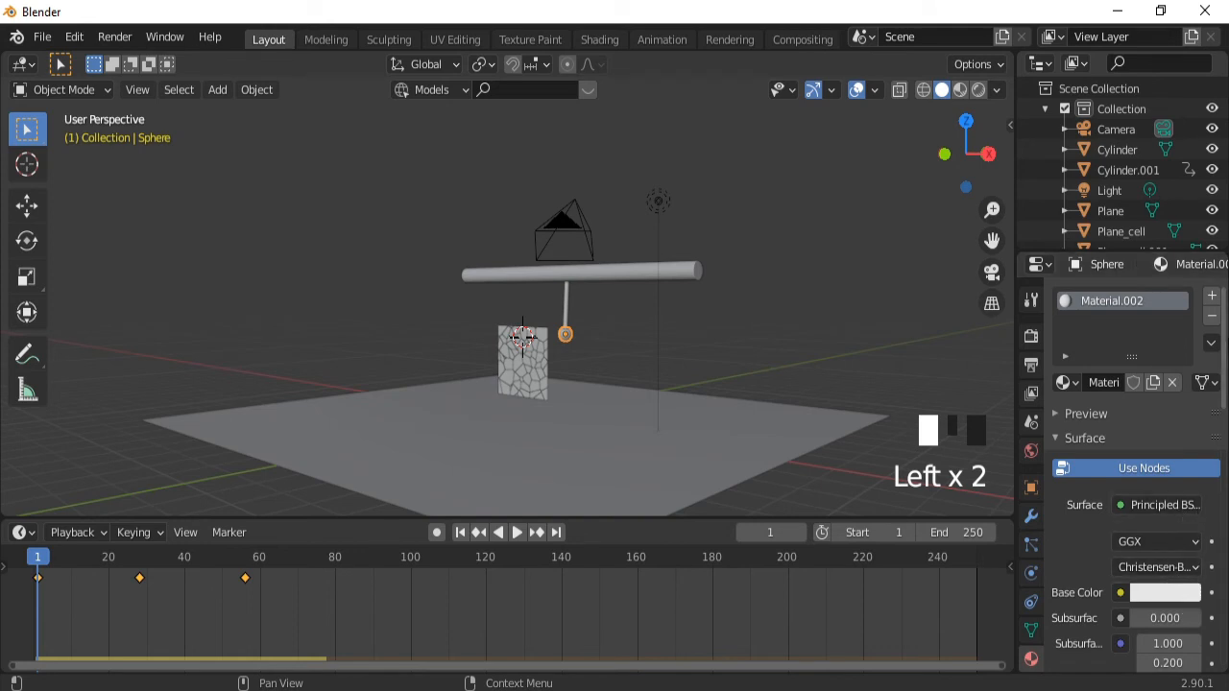
left_click_drag(1225, 379, 1225, 440)
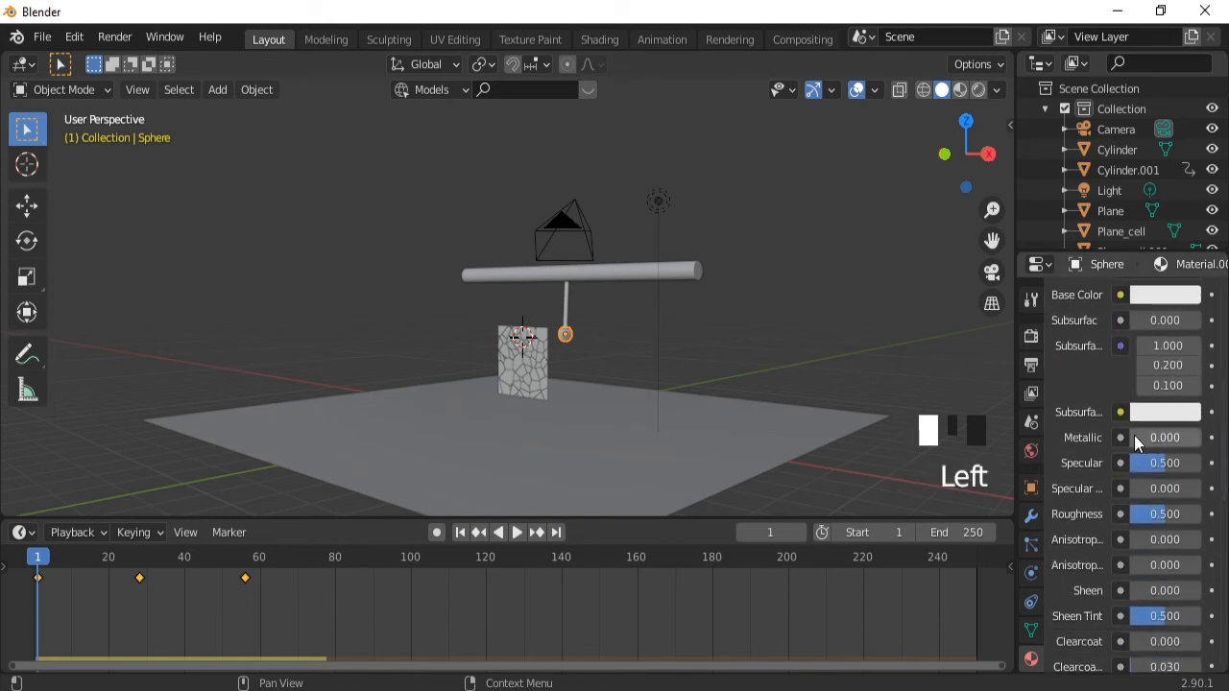
left_click_drag(1133, 439, 1191, 439)
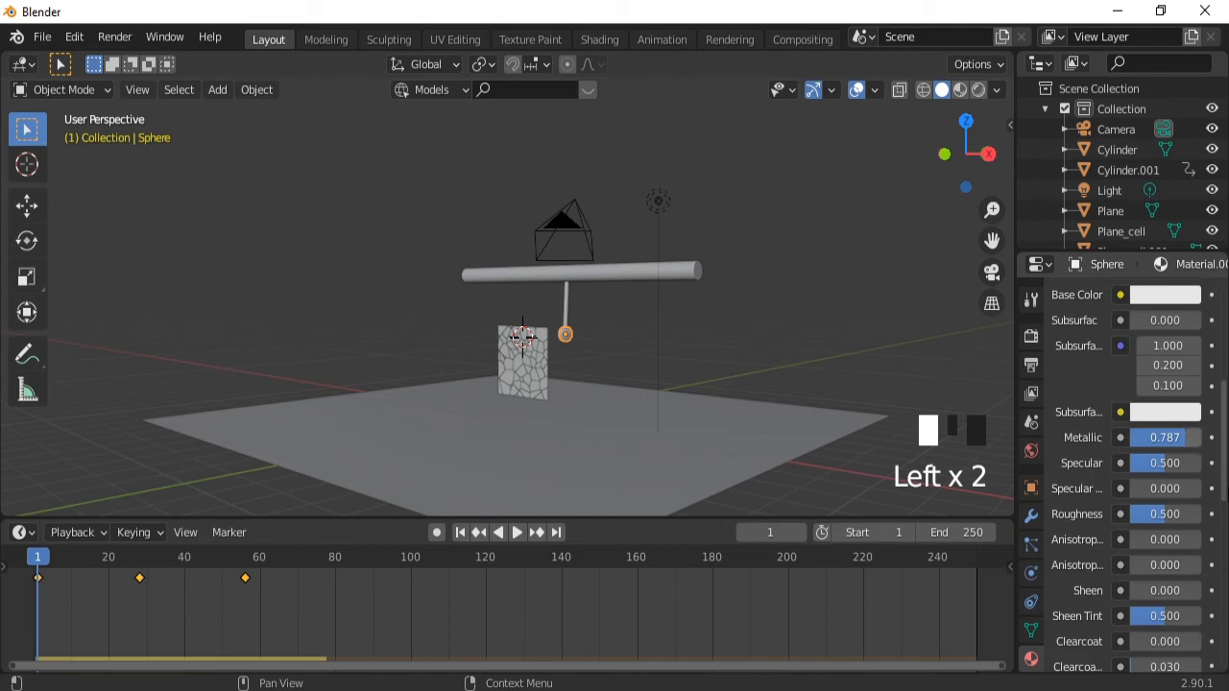
left_click_drag(1167, 521, 1150, 522)
left_click_drag(1224, 432, 1224, 345)
left_click(1170, 580)
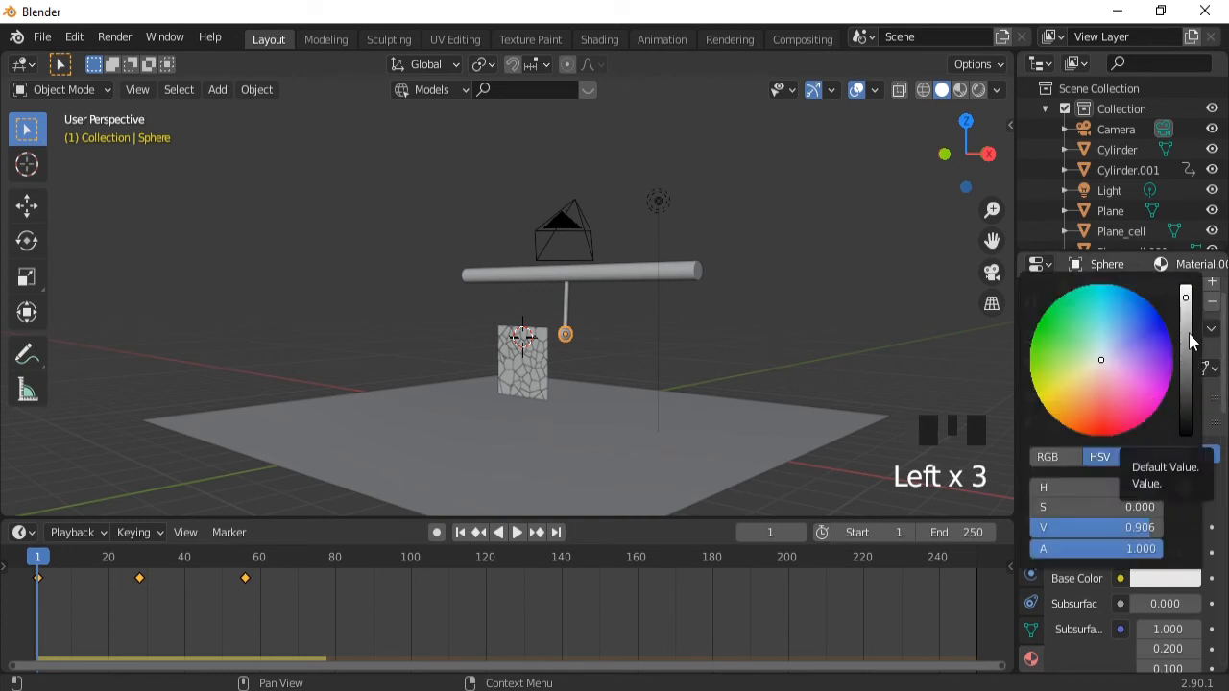
left_click(1186, 335)
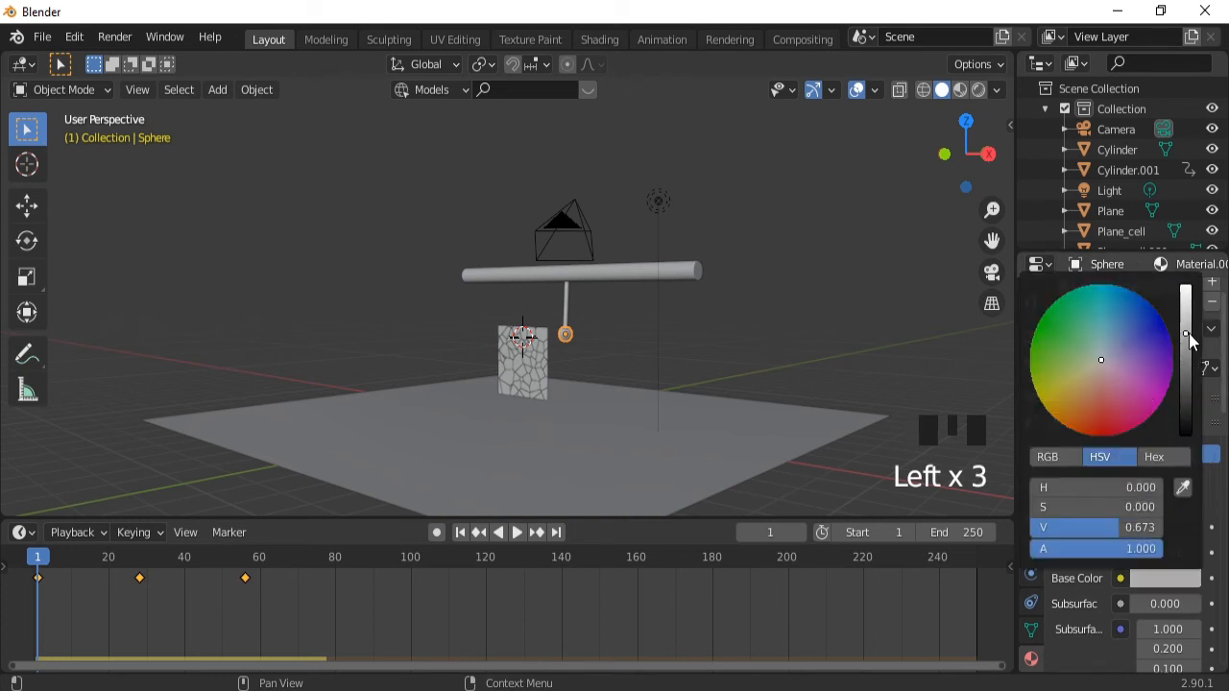
Select all fragments of the fractured panel and add a new material to the active one, using Glass BSDF as its surface.
left_click(536, 366)
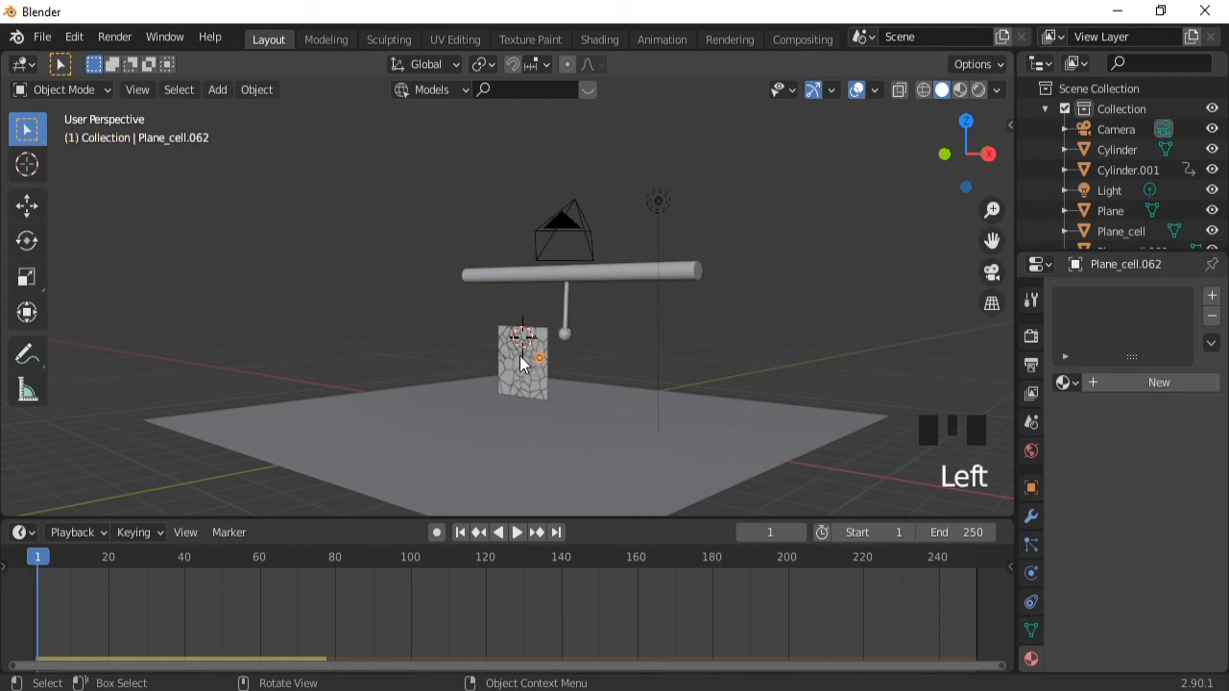
key("KP_3")
left_click_drag(481, 306, 531, 390)
middle_click_drag(575, 394, 740, 430)
left_click(1137, 382)
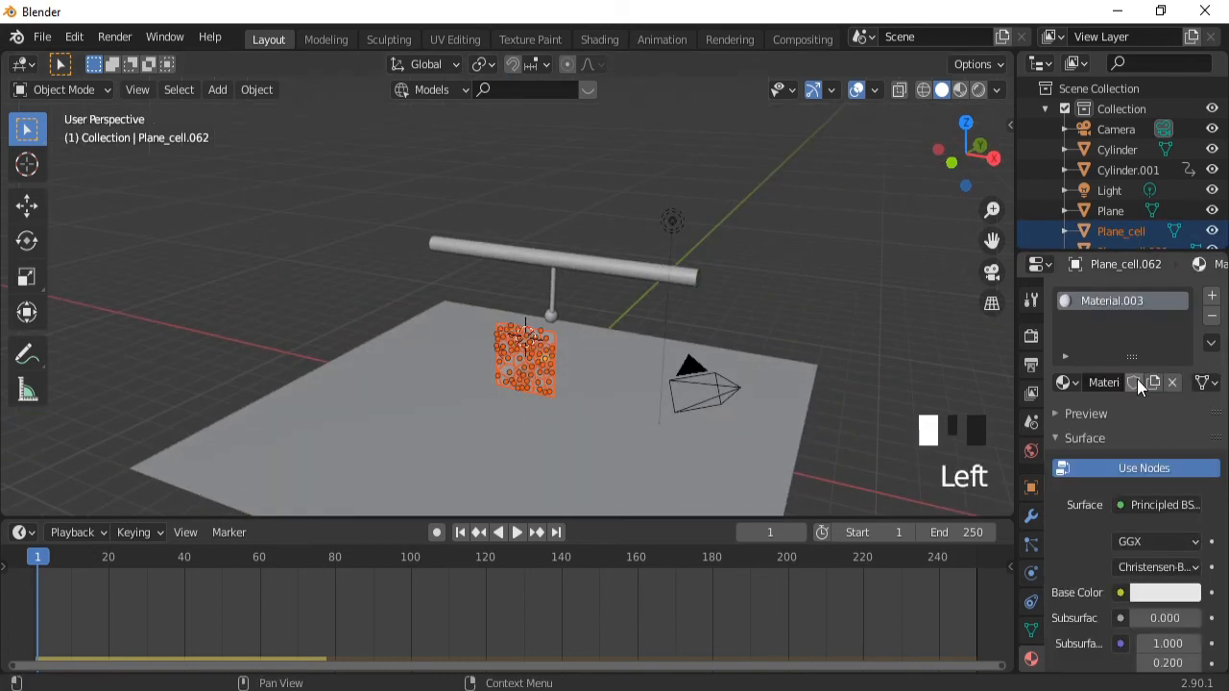
left_click(1165, 504)
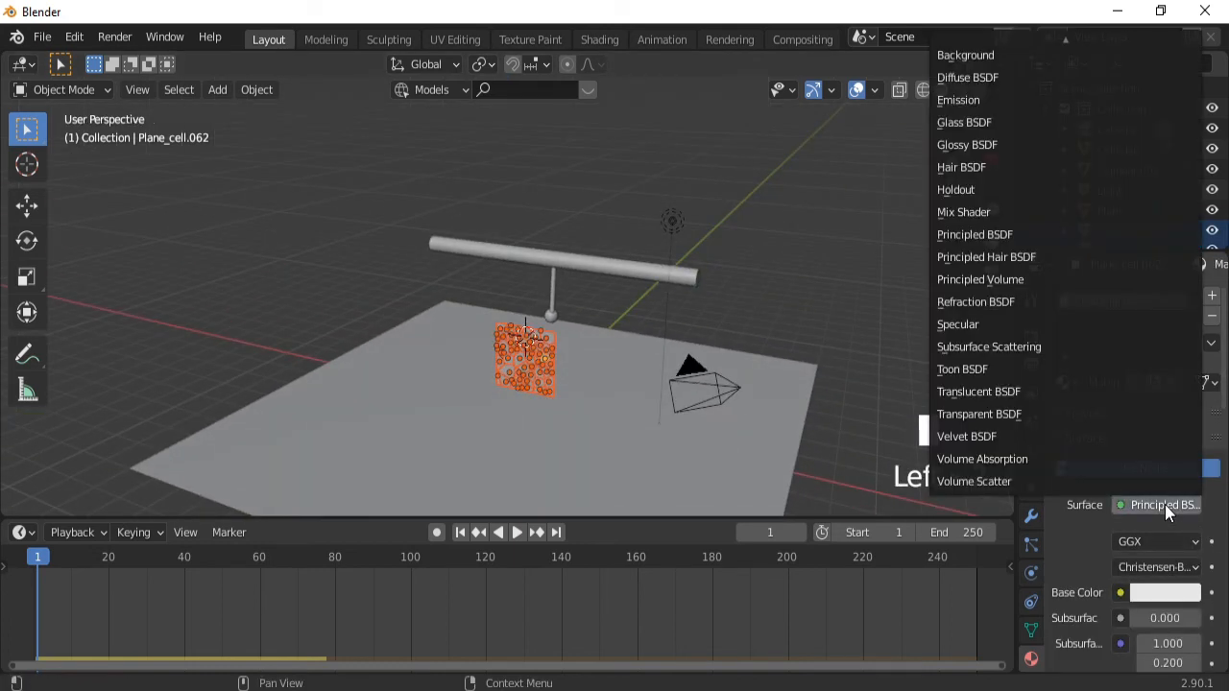
left_click(970, 122)
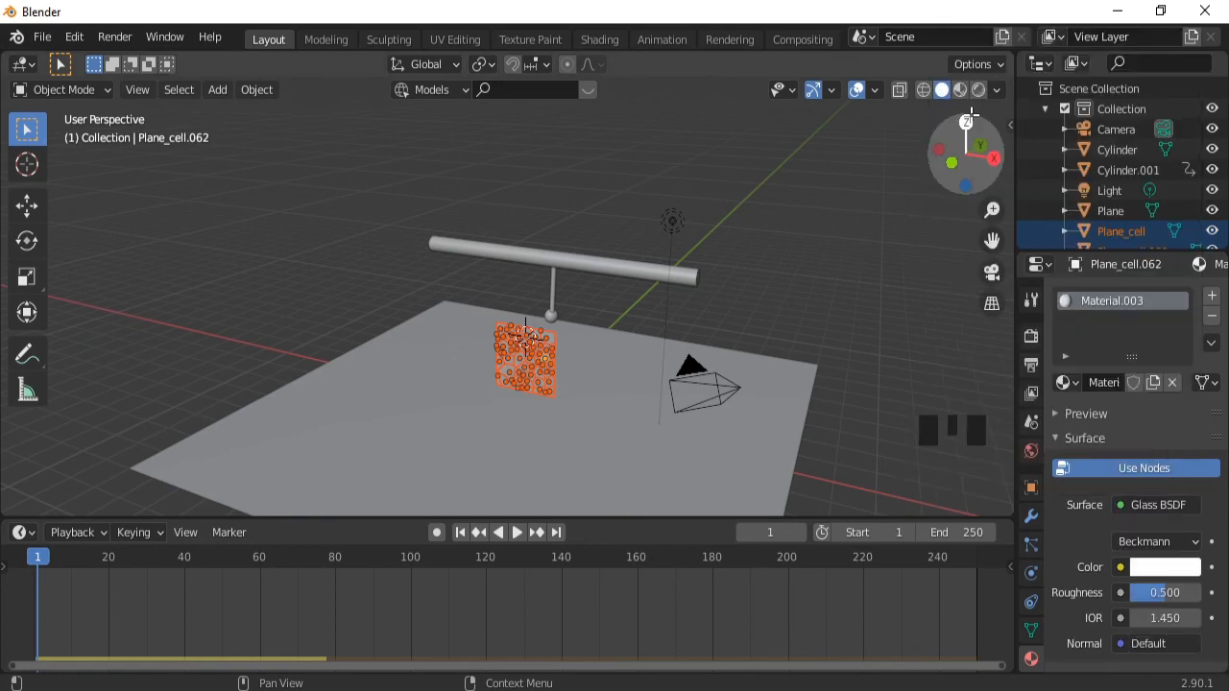
Set the glass material's roughness to 0.140 and its color to a pale blue.
left_click_drag(1226, 480, 1139, 504)
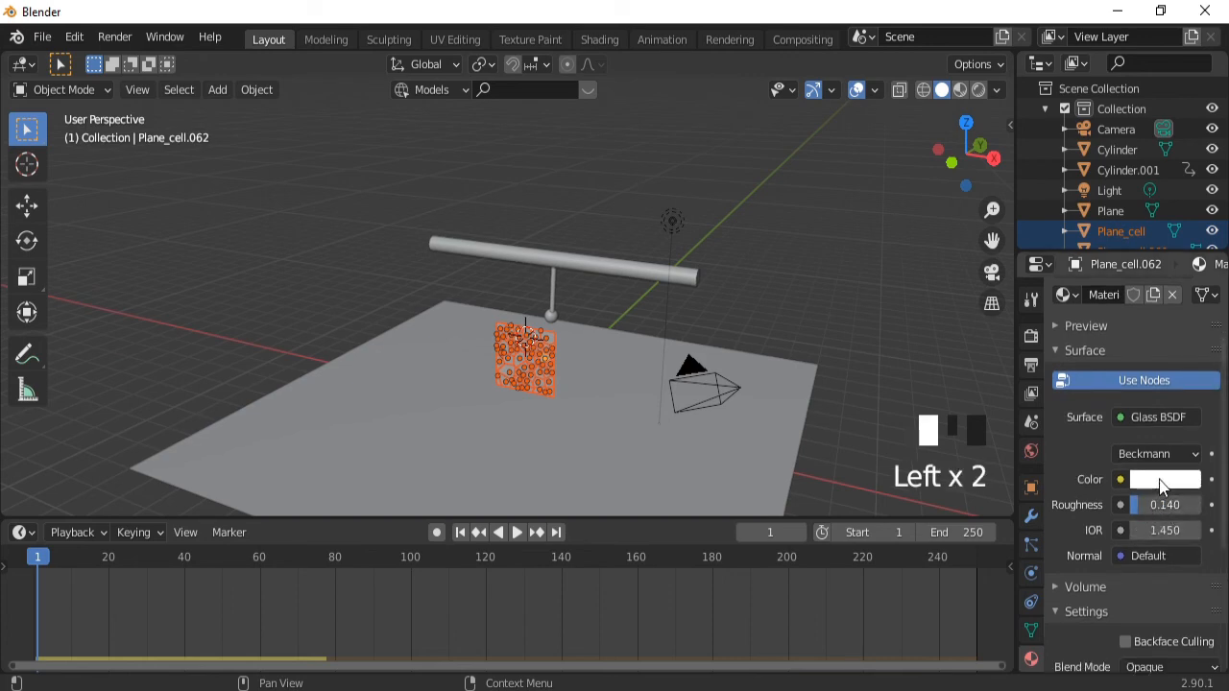
left_click(1162, 480)
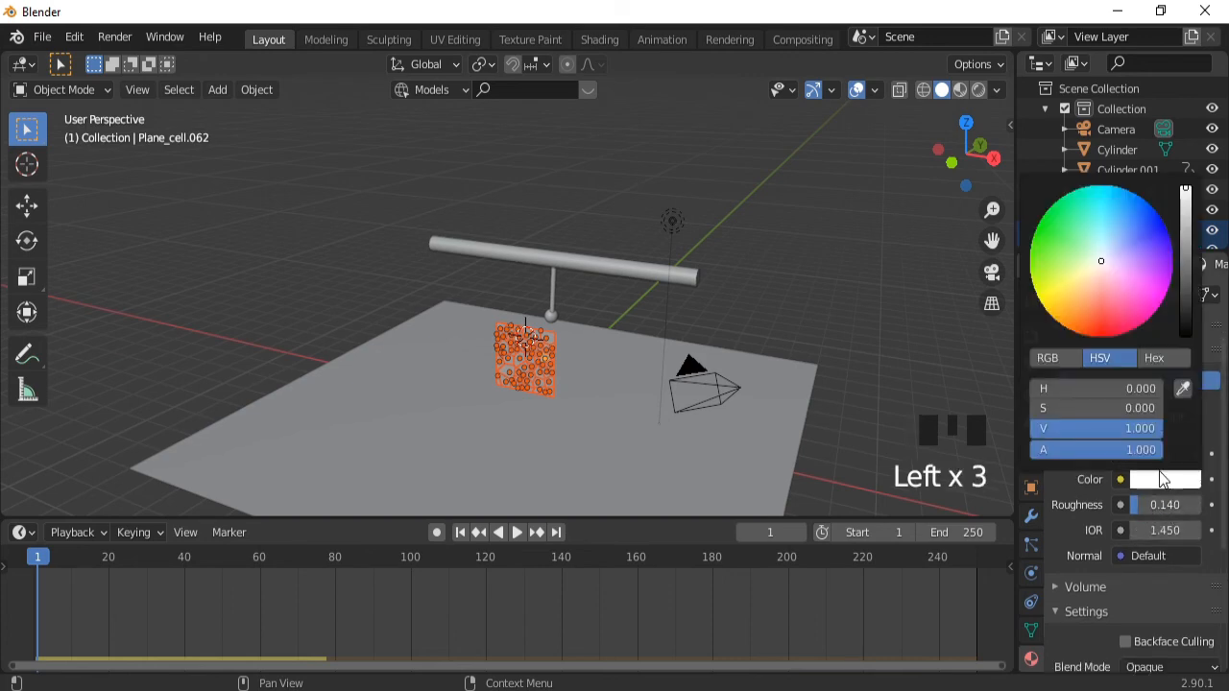
left_click(1107, 249)
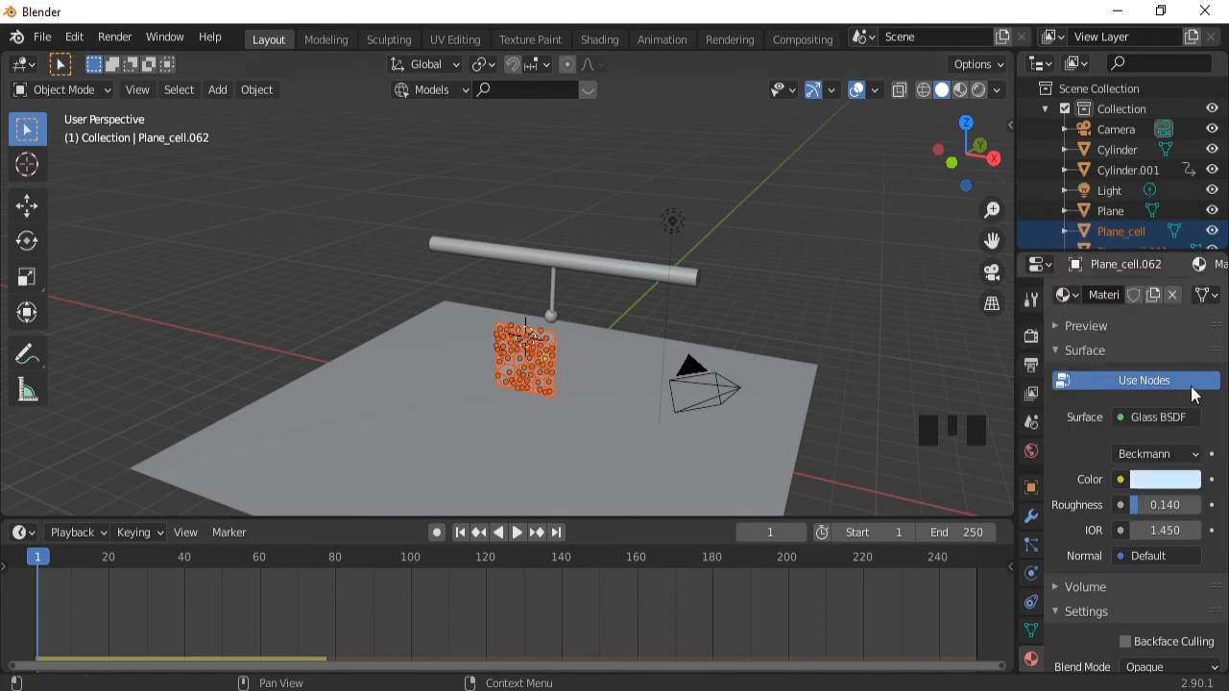
left_click_drag(1224, 394, 1224, 345)
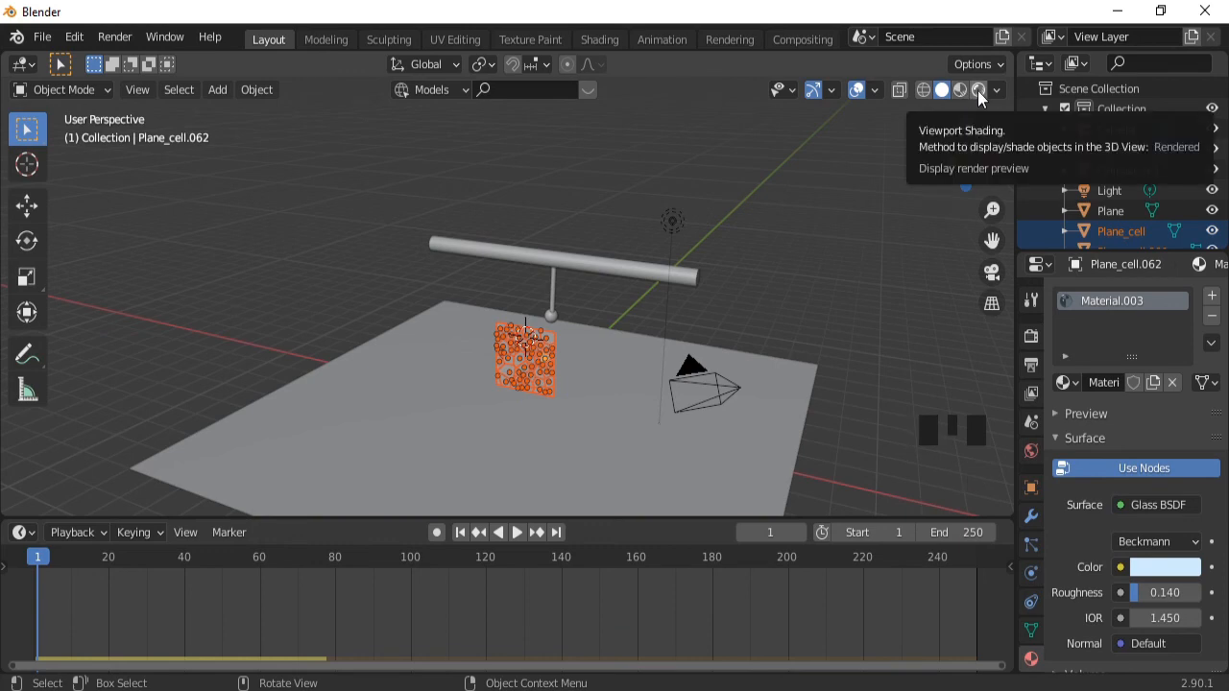
Raise the point light along the Z axis and move it about 2.83 m in the negative Y direction.
left_click(672, 222)
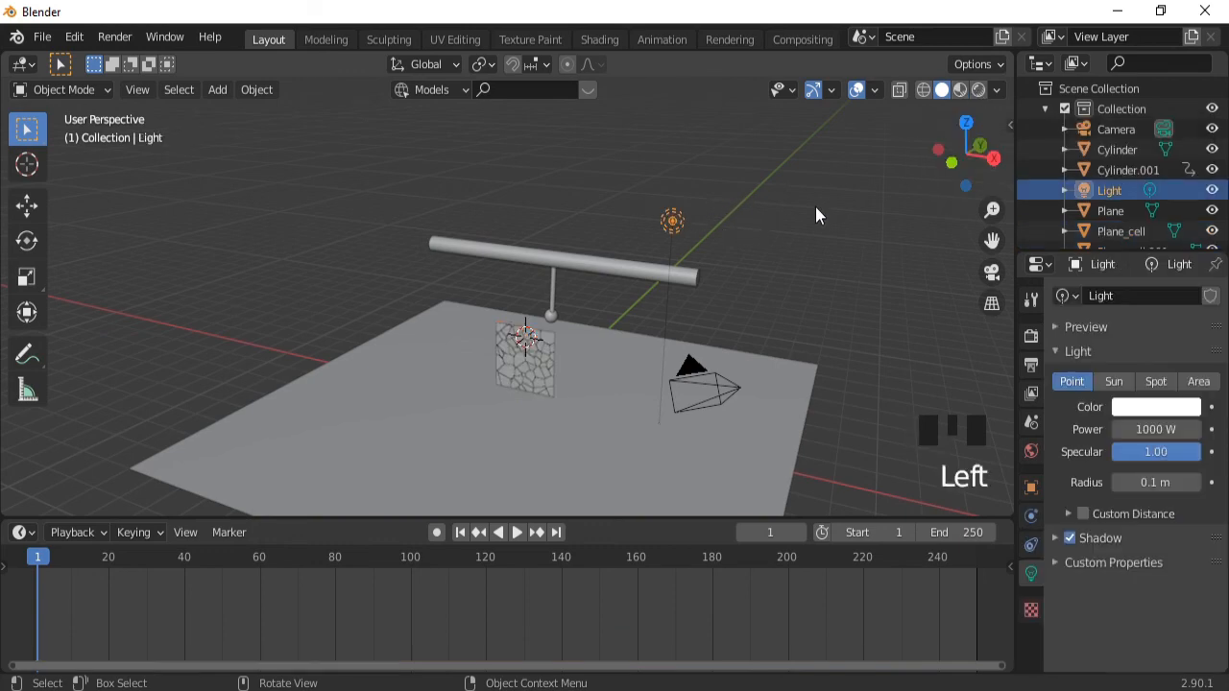
middle_click_drag(823, 209, 685, 198, "alt")
key("g")
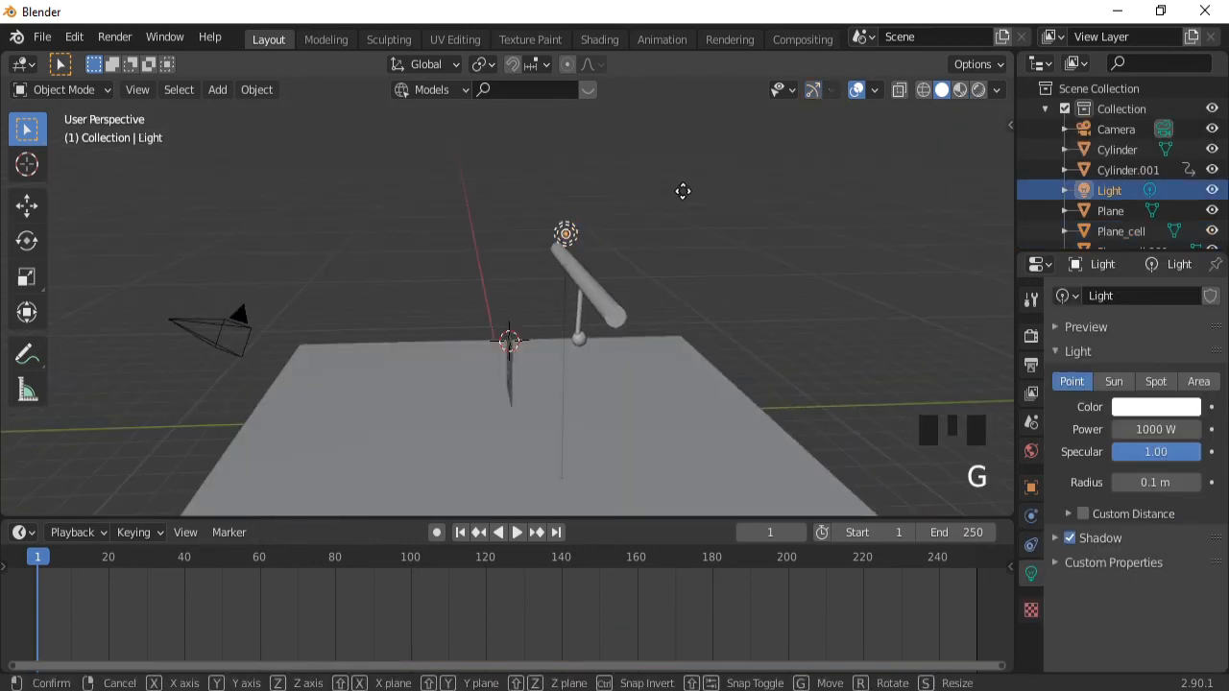
key("z")
left_click(686, 156)
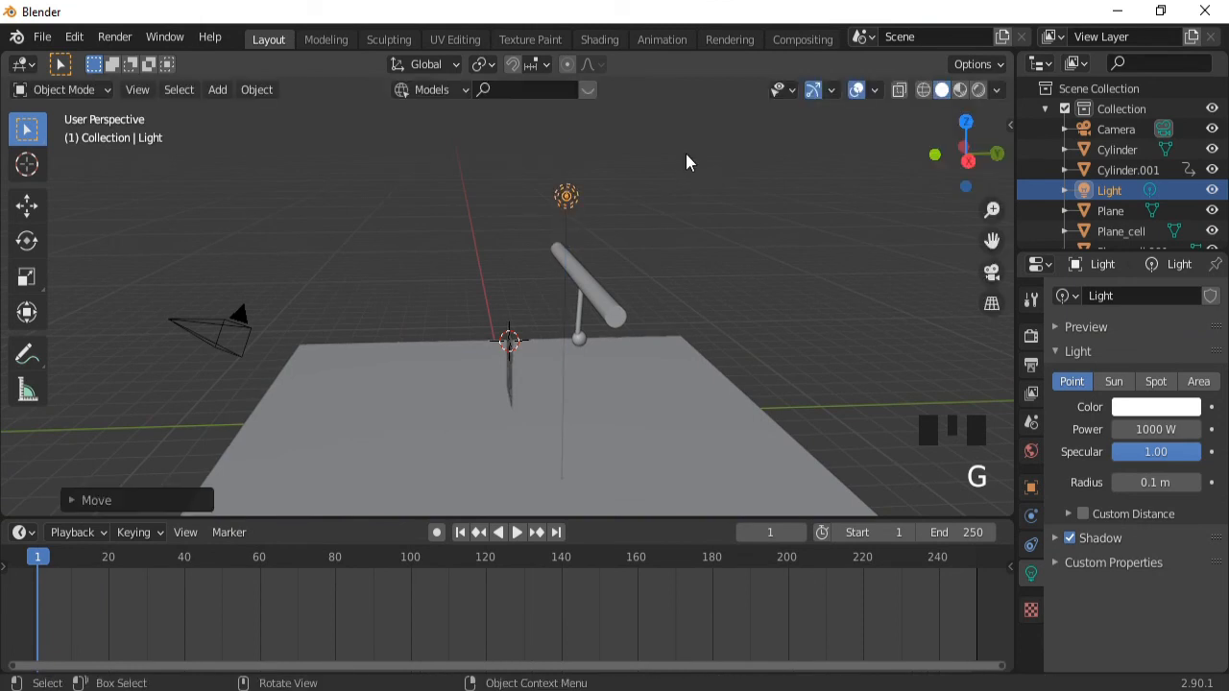
key("g")
key("y")
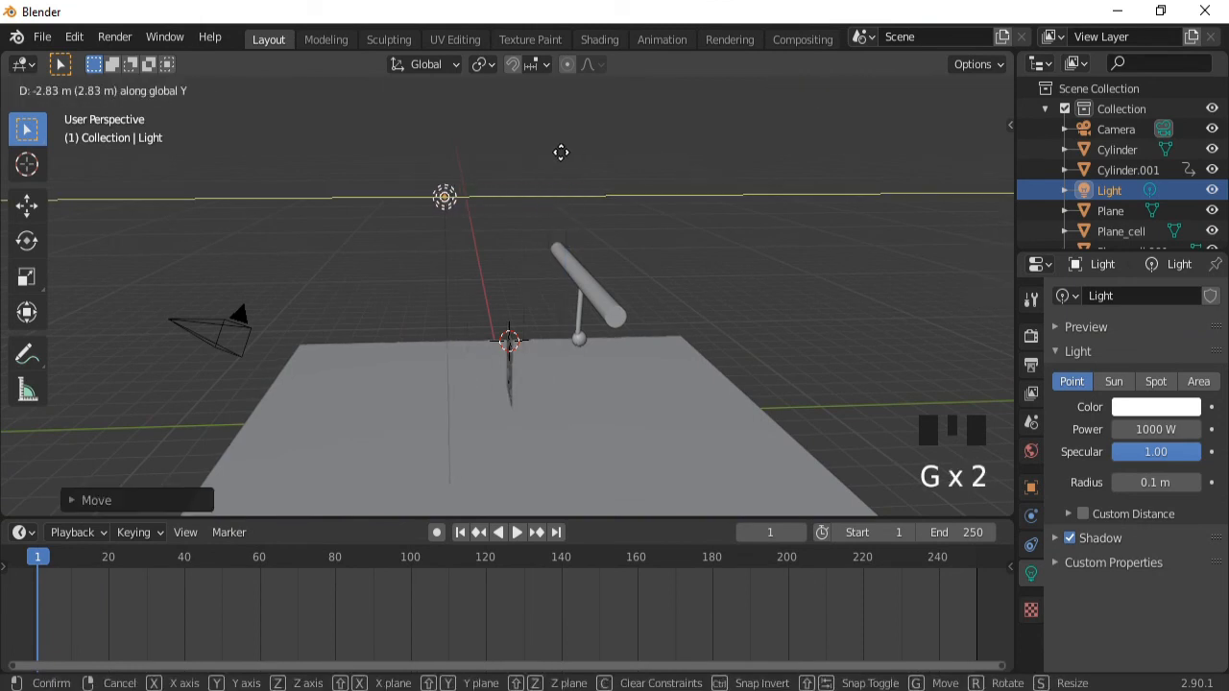
left_click(557, 152)
Move the light along the X axis until it lines up with the ball and the panel.
middle_click_drag(444, 286, 652, 295)
key("g")
key("x")
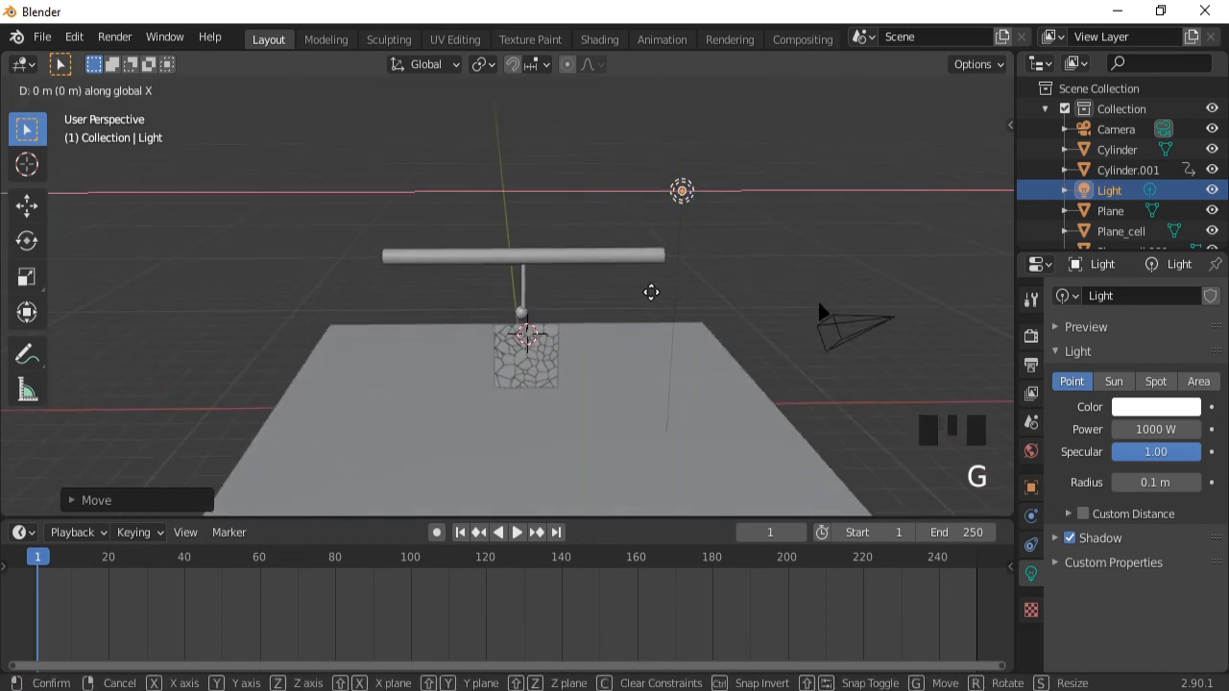
left_click(494, 292)
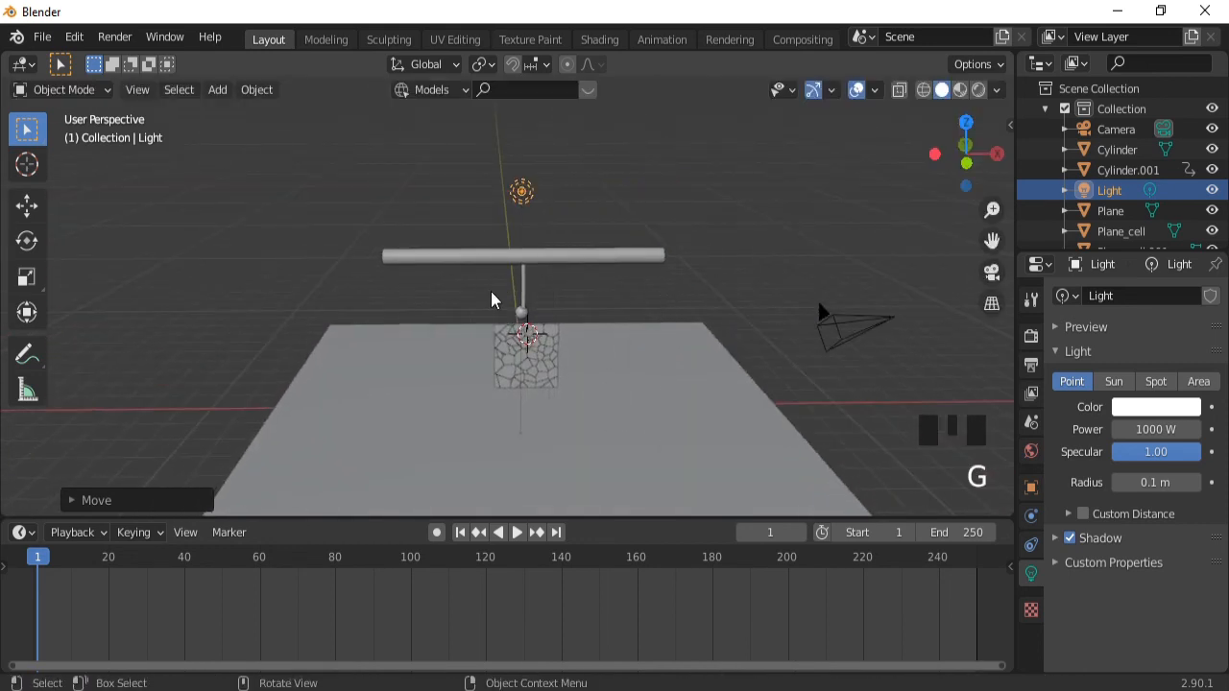
Set the light's power to 5000 W and display the viewport in rendered shading.
middle_click_drag(697, 321, 455, 299)
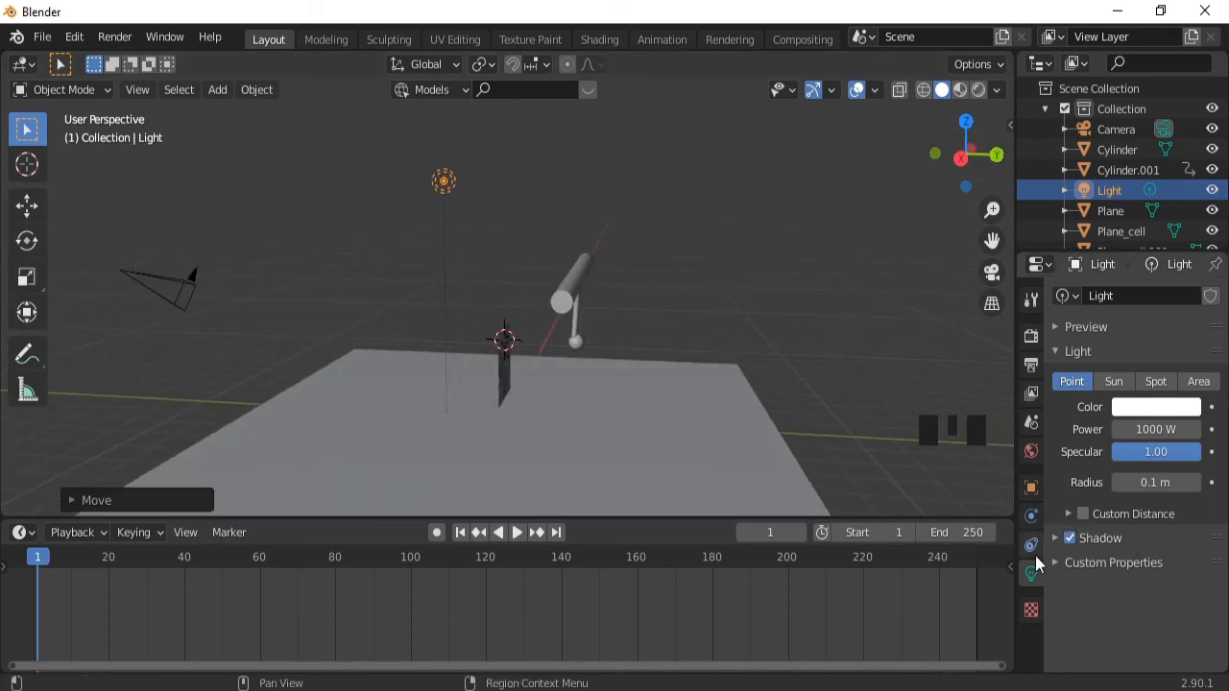
left_click(1156, 430)
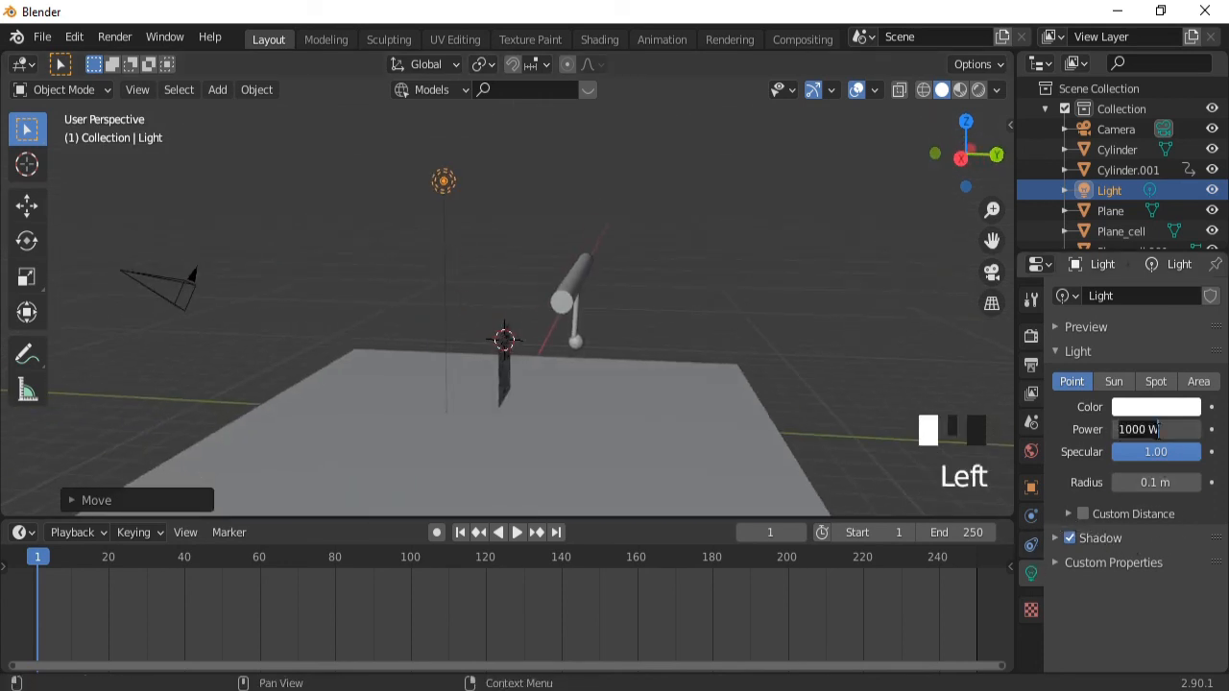
type("500")
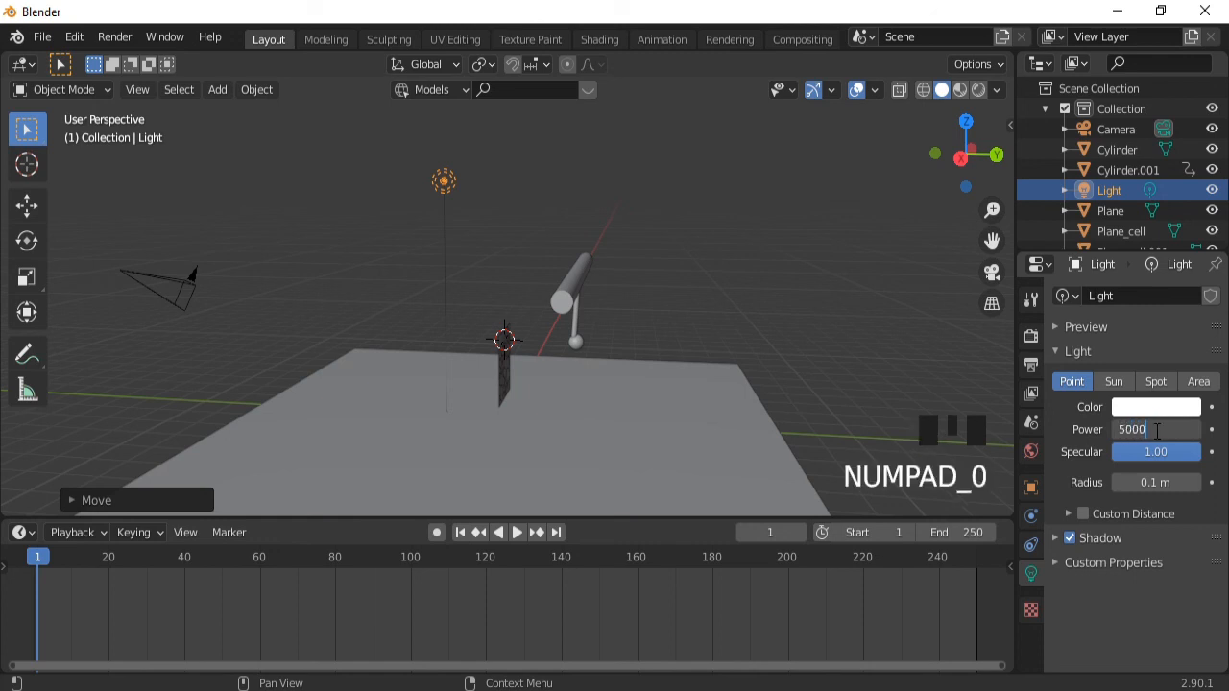
key("Return")
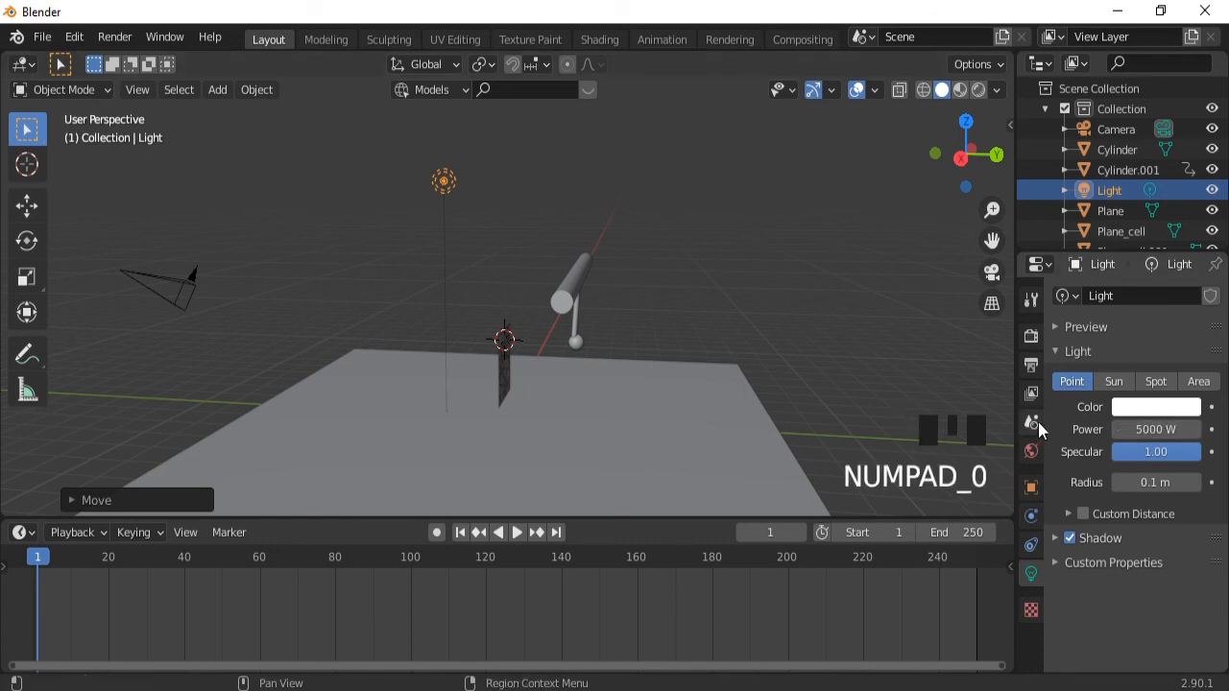
left_click(979, 91)
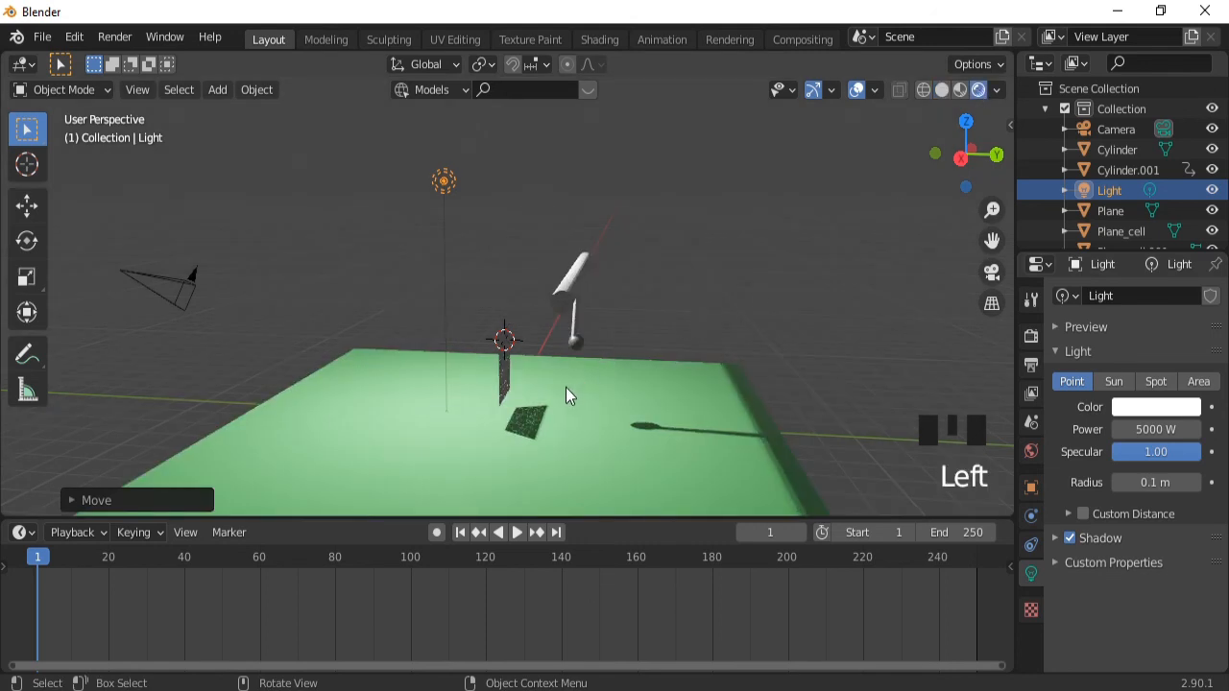
middle_click_drag(565, 387, 677, 382)
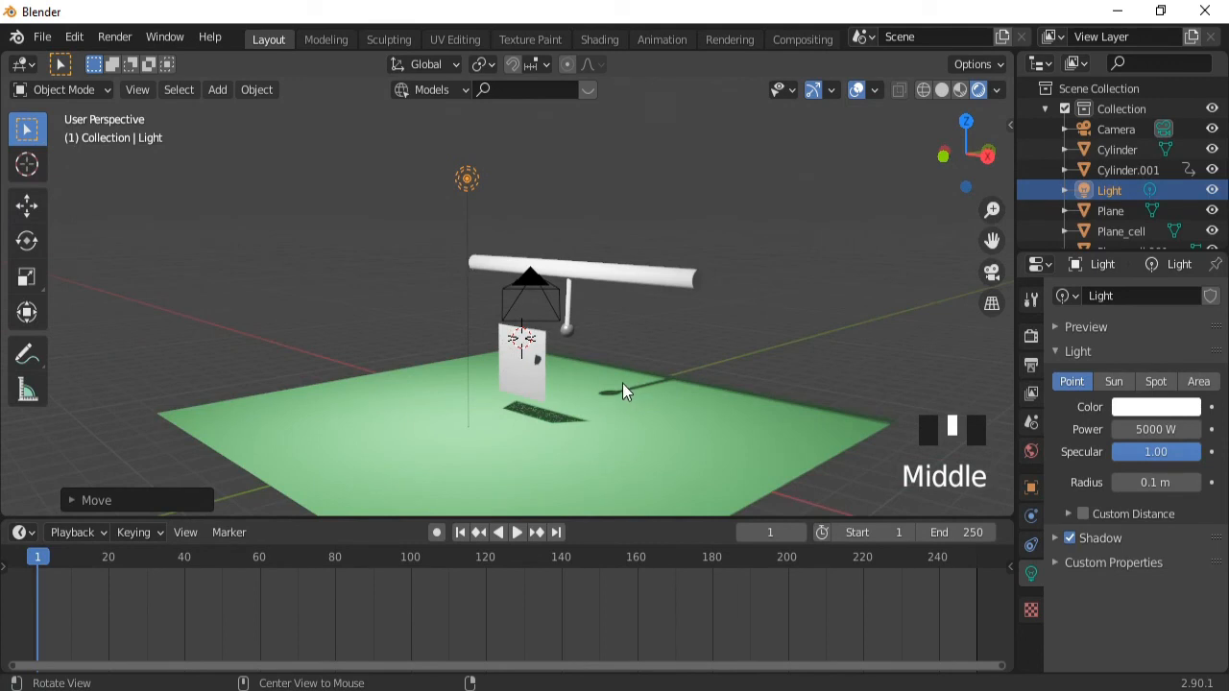
Give the horizontal cylinder a new material with a green base color of hue 0.323 and saturation 0.757.
left_click(632, 275)
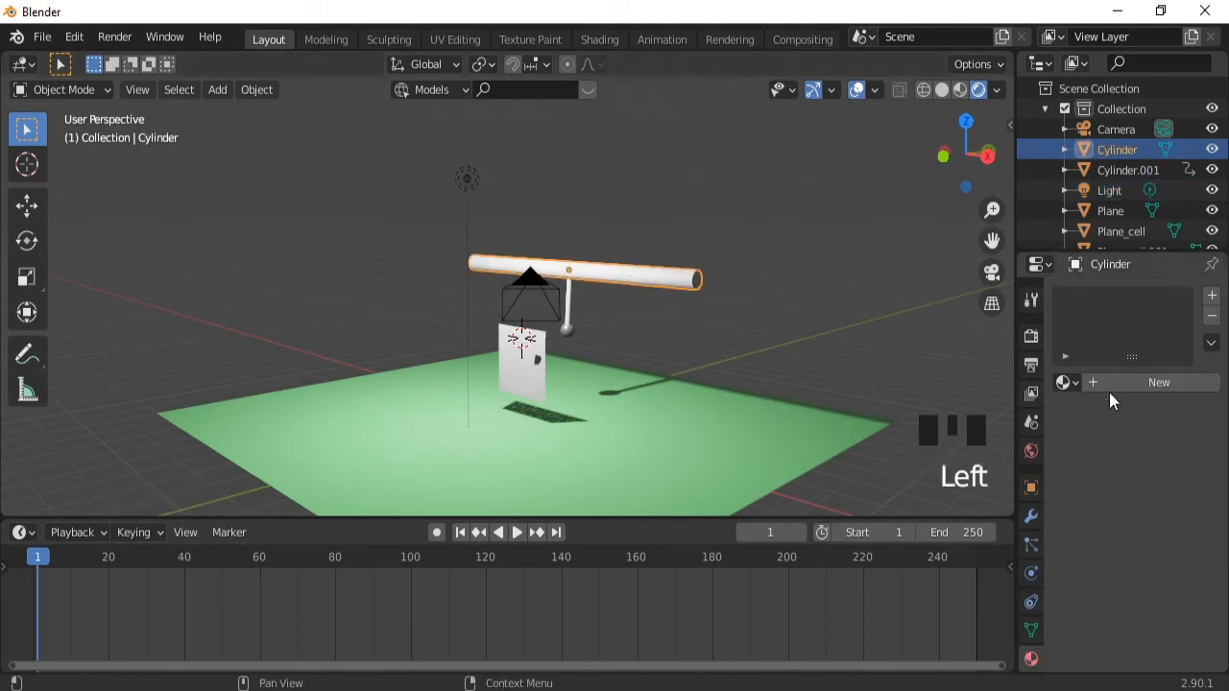
left_click(1127, 382)
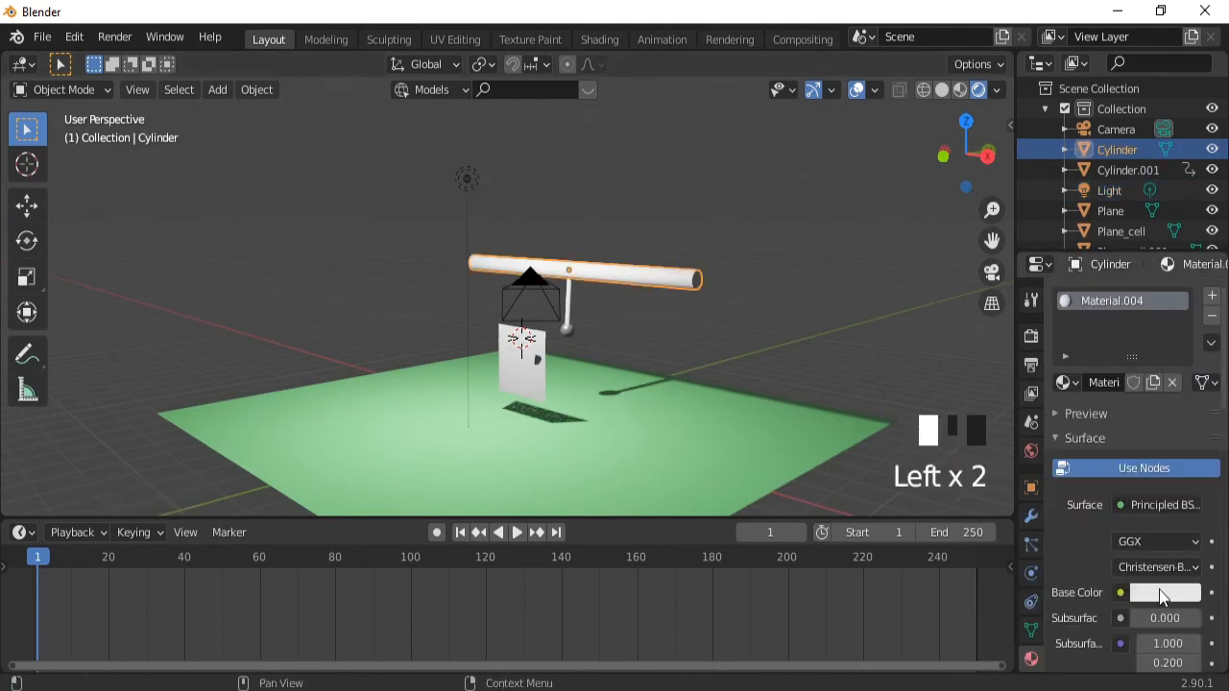
left_click(1160, 597)
left_click(1053, 348)
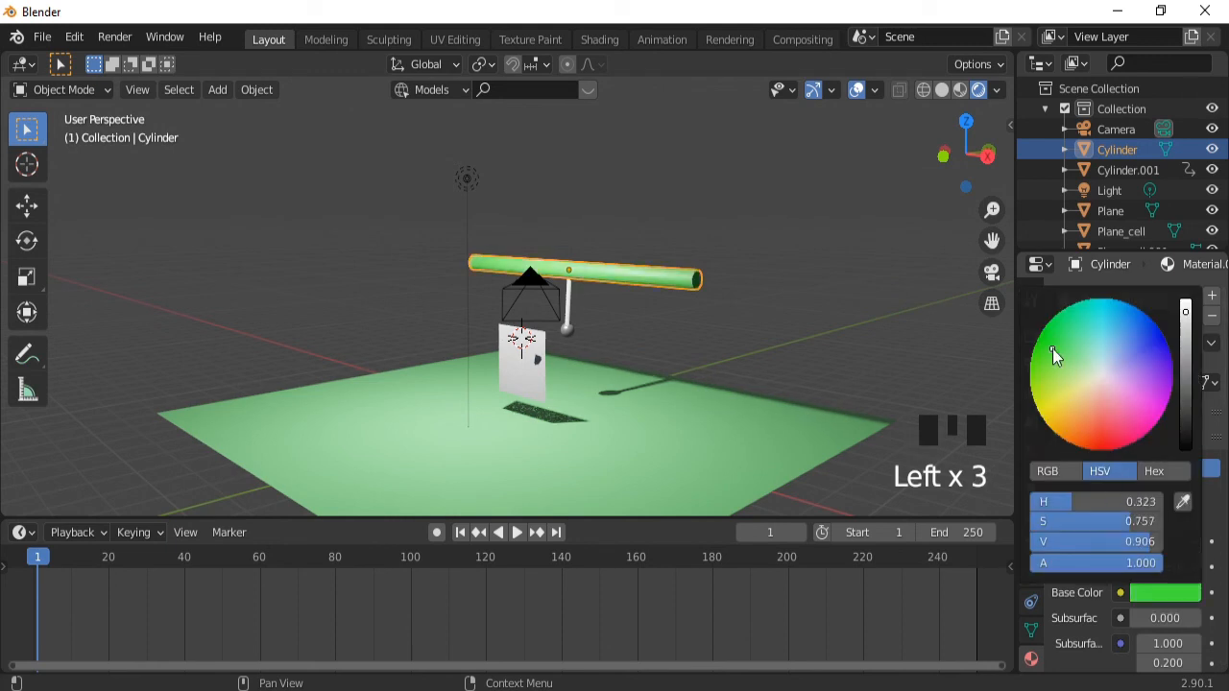
Give the thin vertical rod a new material with an orange base color of hue 0.047 and saturation 0.738.
left_click(569, 302)
left_click(1138, 384)
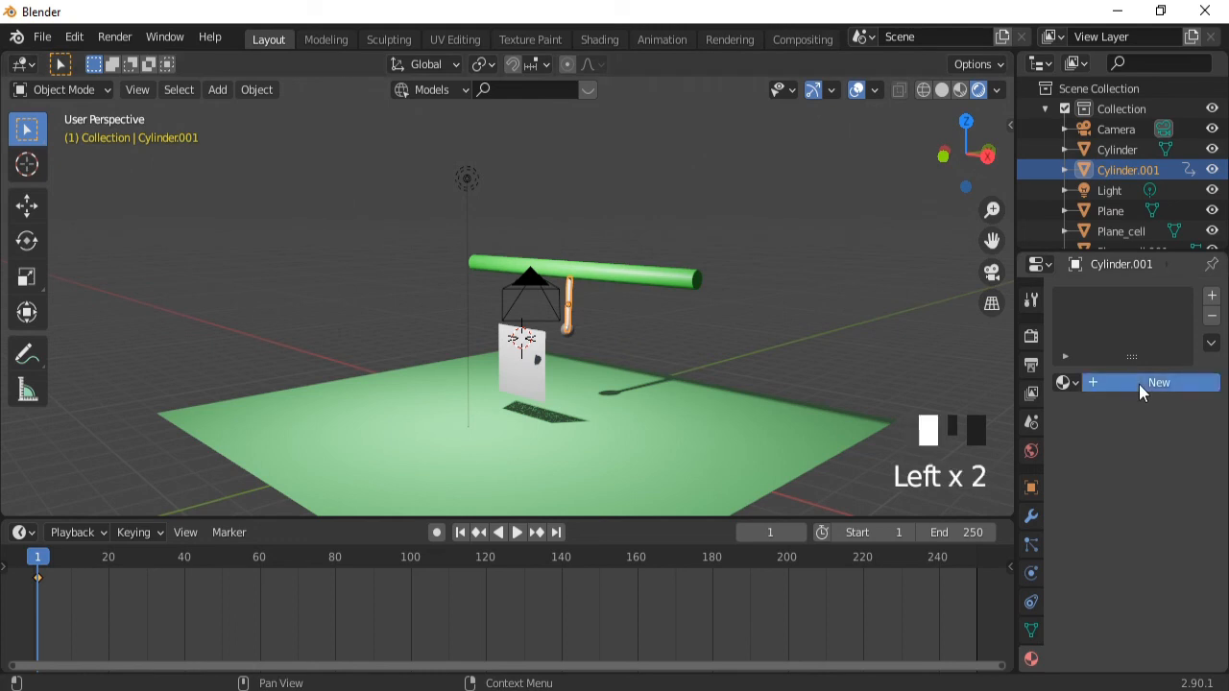
left_click(1165, 593)
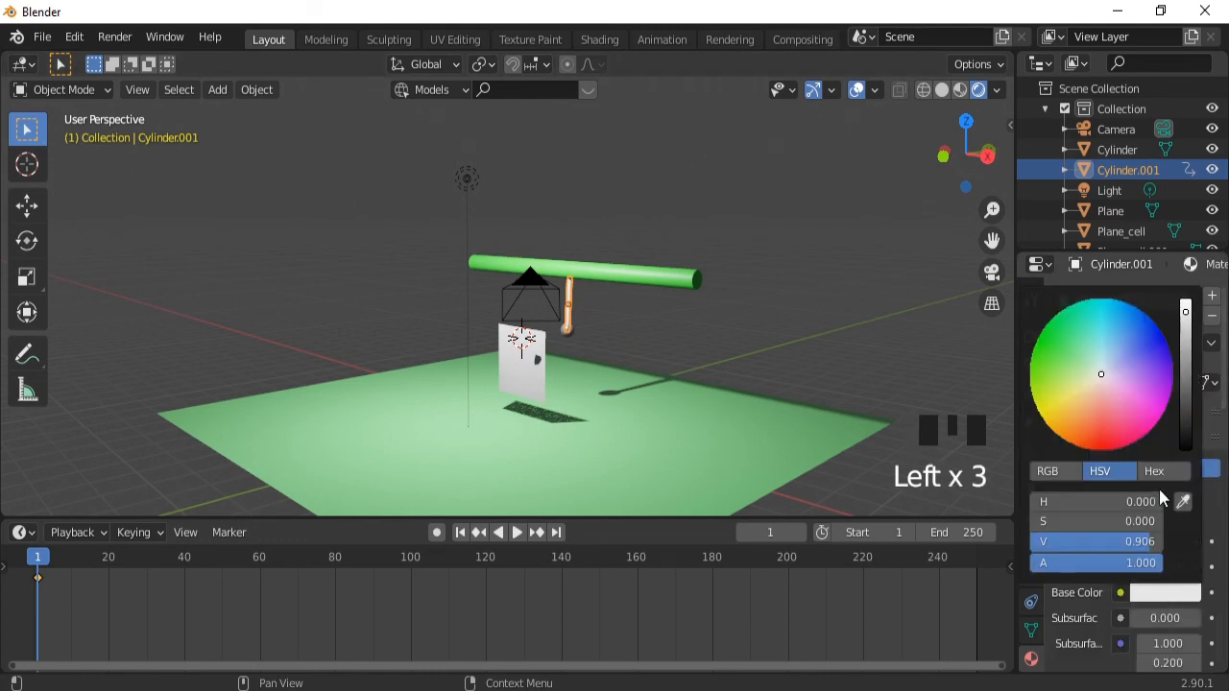
left_click(1089, 415)
left_click(1086, 428)
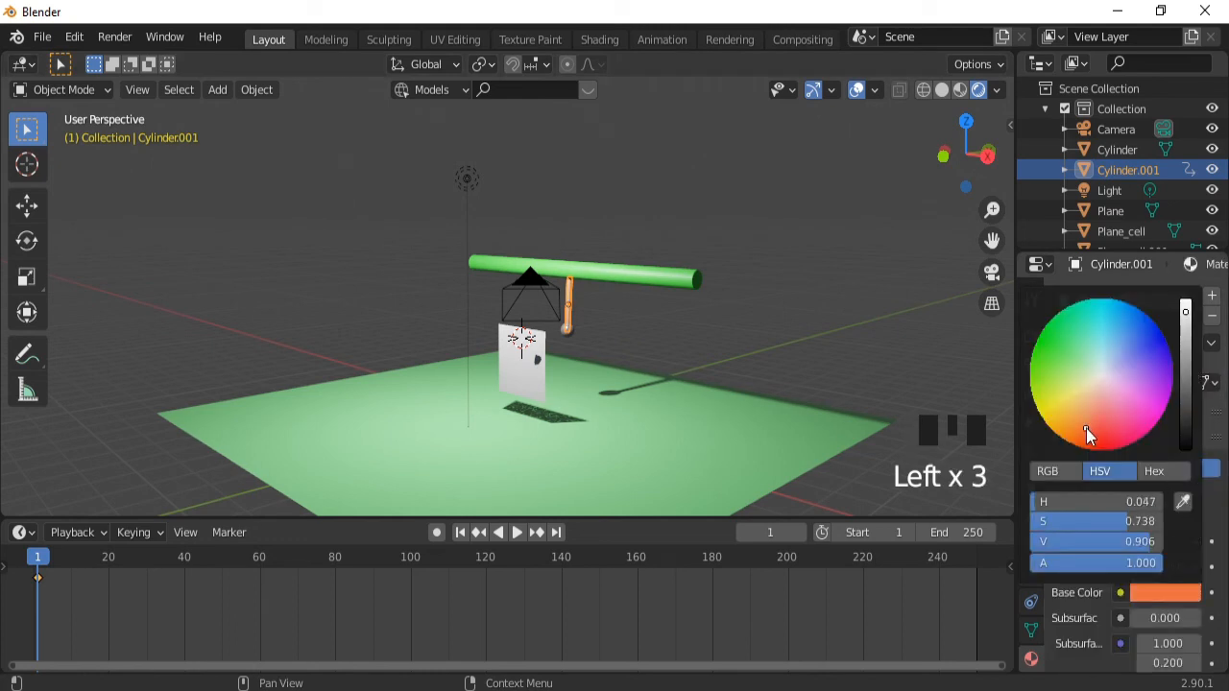
Hide the viewport overlays and play the simulation from frame 1 in rendered shading.
left_click(855, 89)
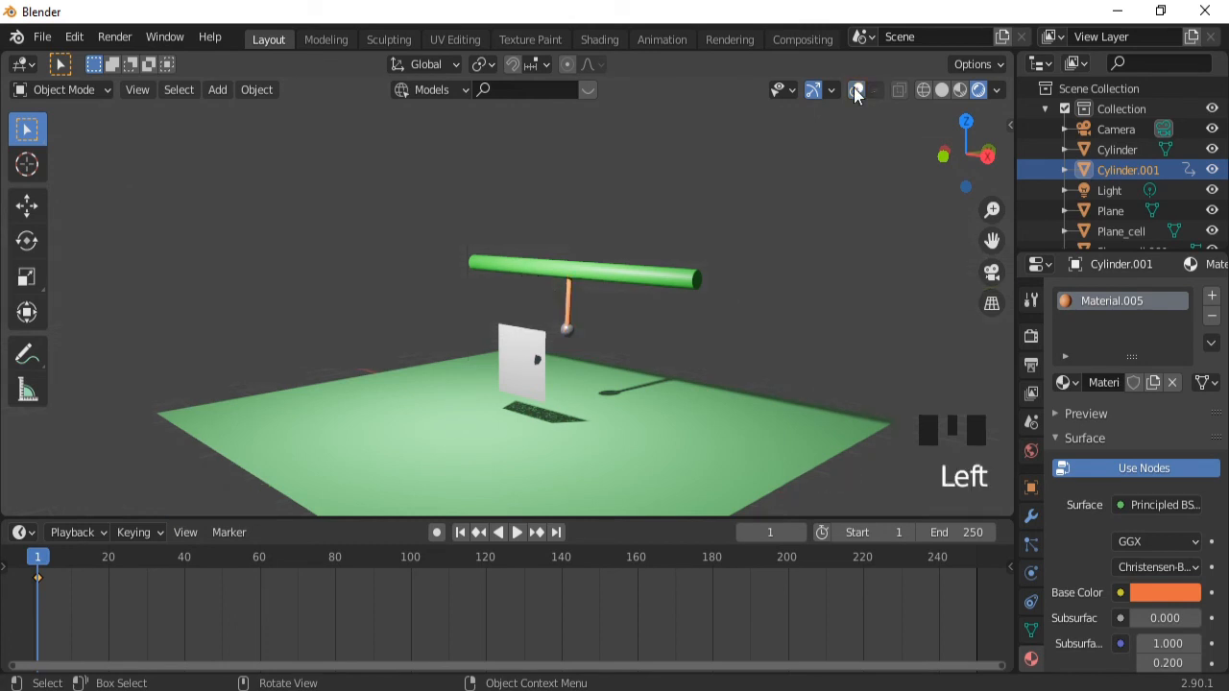
left_click(856, 89)
left_click(856, 89)
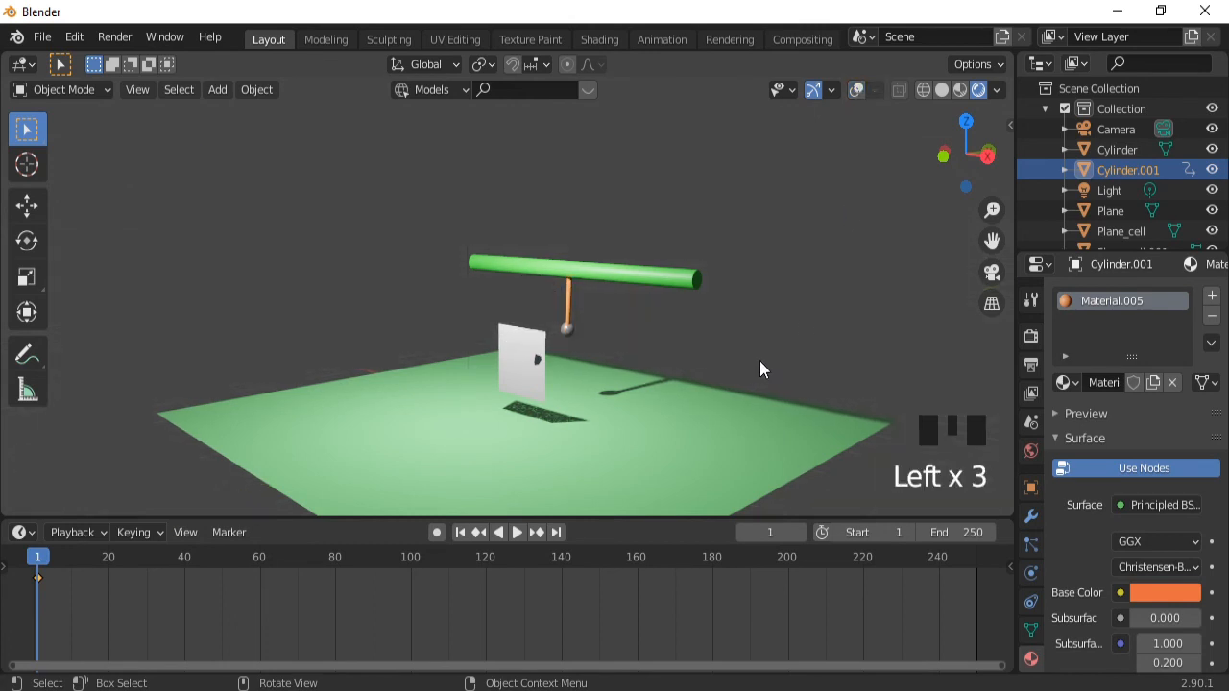
key("space")
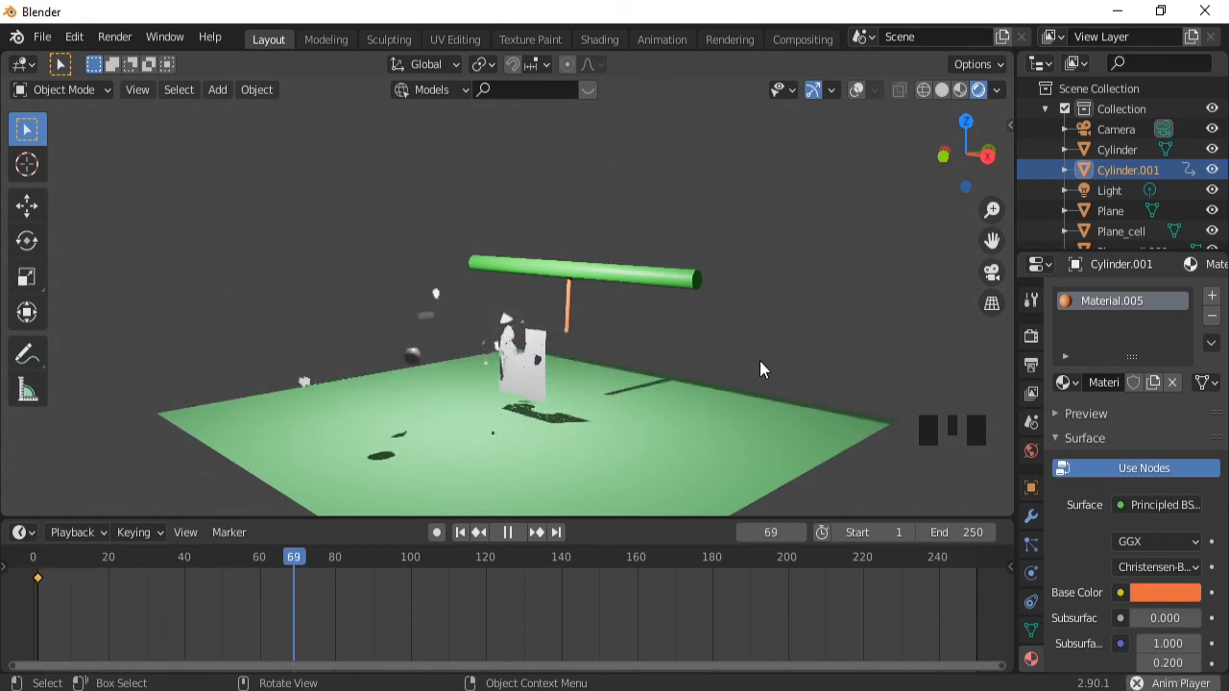
Stop the playback, return to frame 1 and look through the scene camera.
key("space")
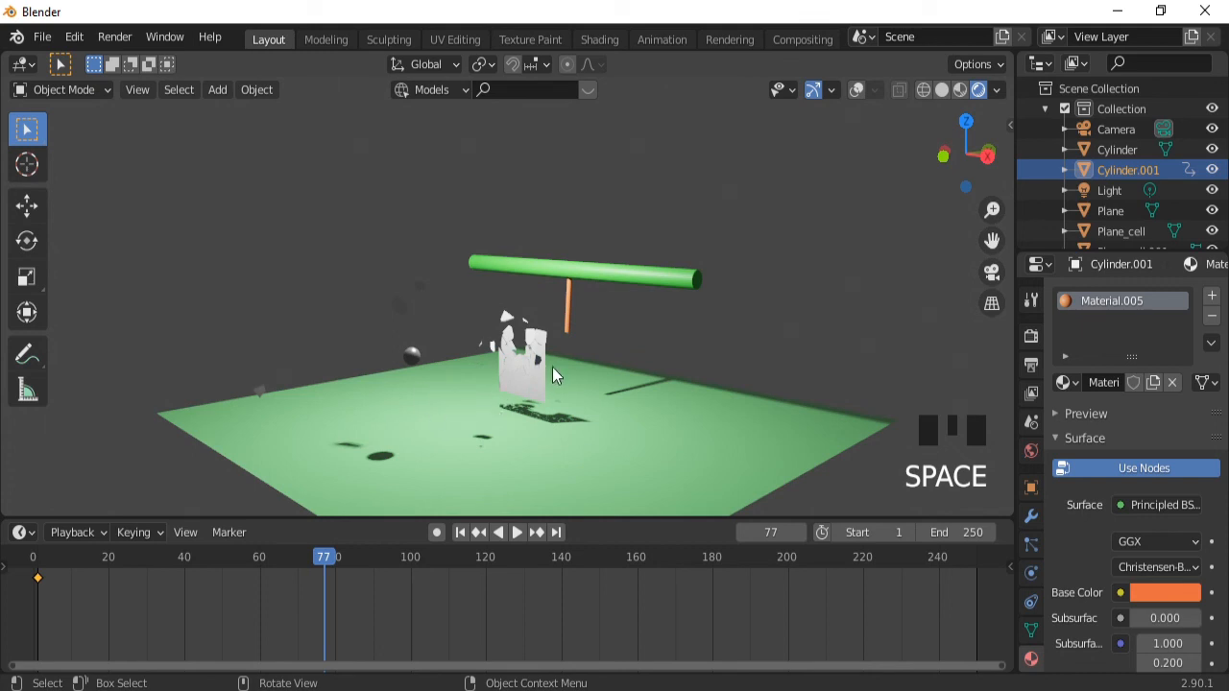
left_click(461, 533)
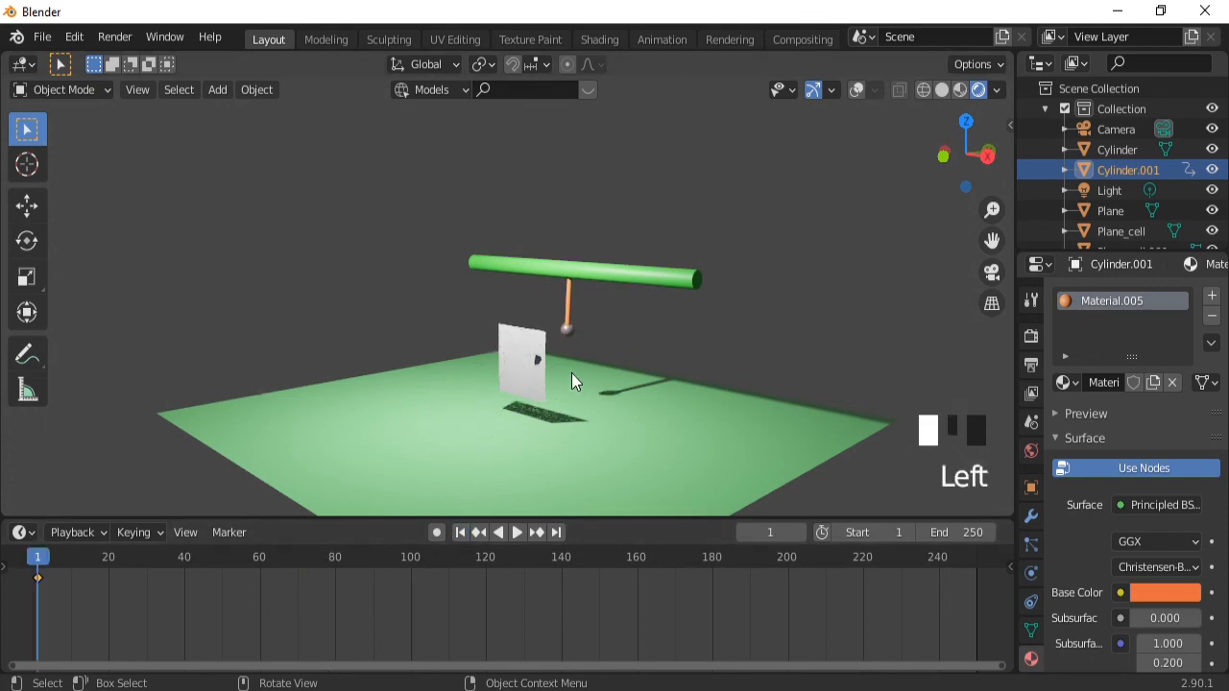
key("KP_0")
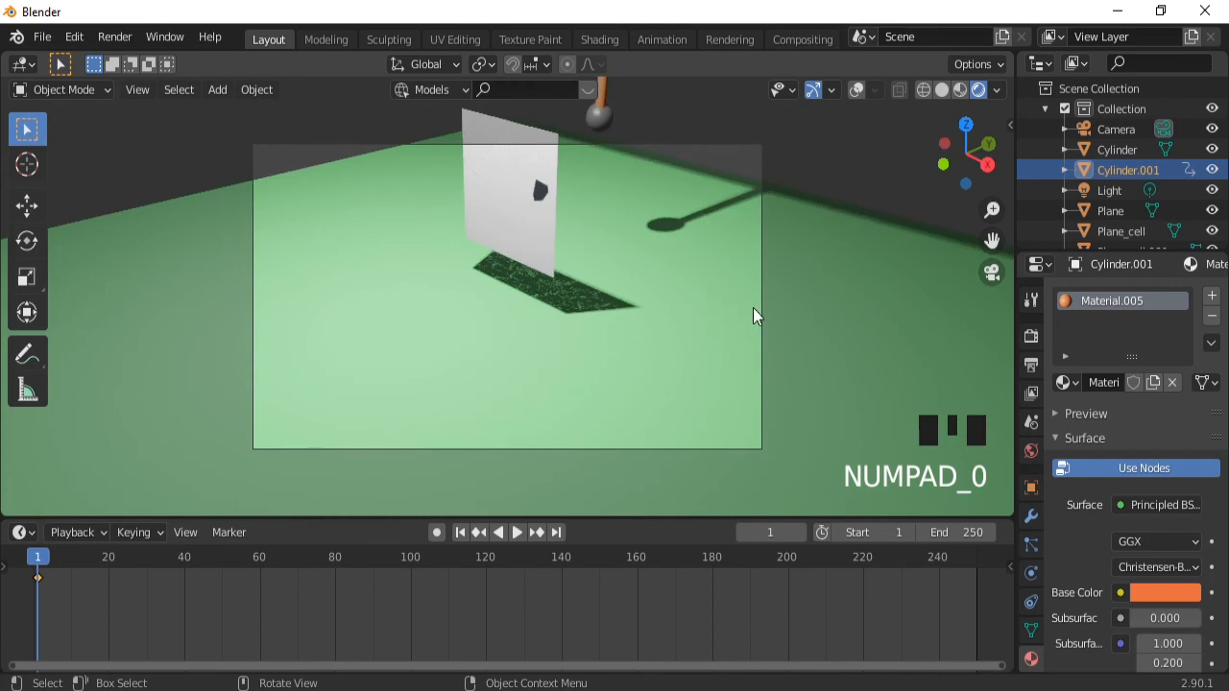
Raise the camera along the global Z axis to frame the panel and hanging ball, and play the simulation briefly to check the framing.
left_click(1126, 135)
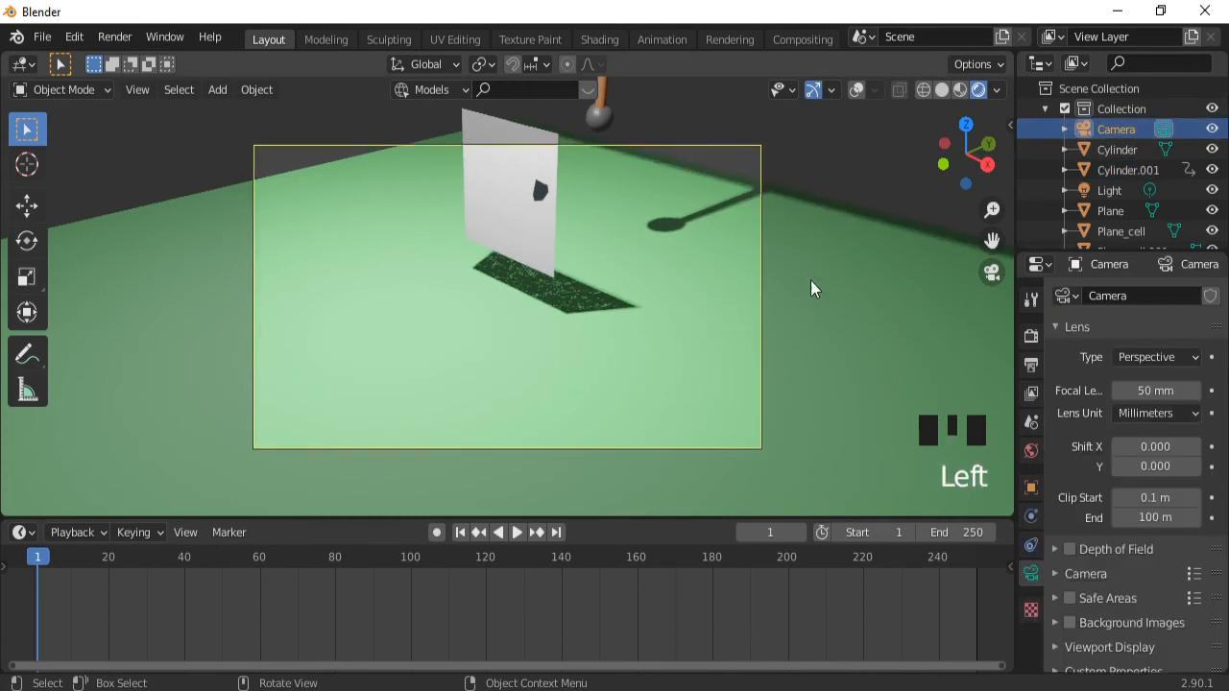
key("g")
key("z")
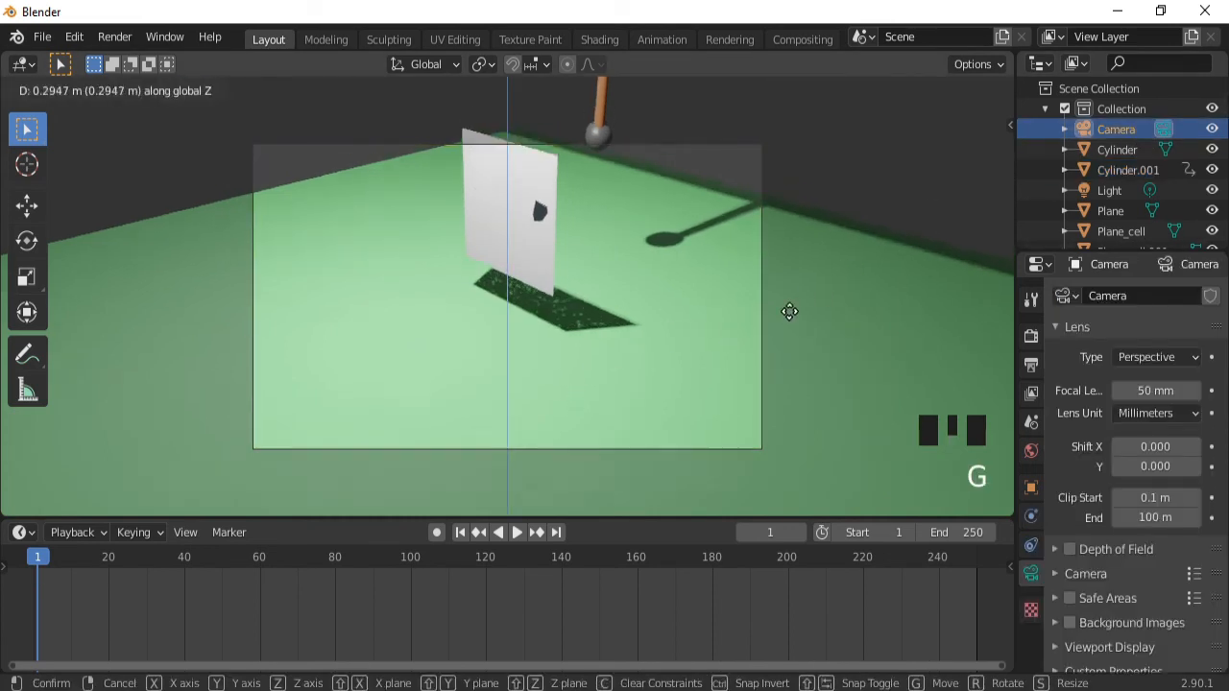
left_click(804, 374)
key("space")
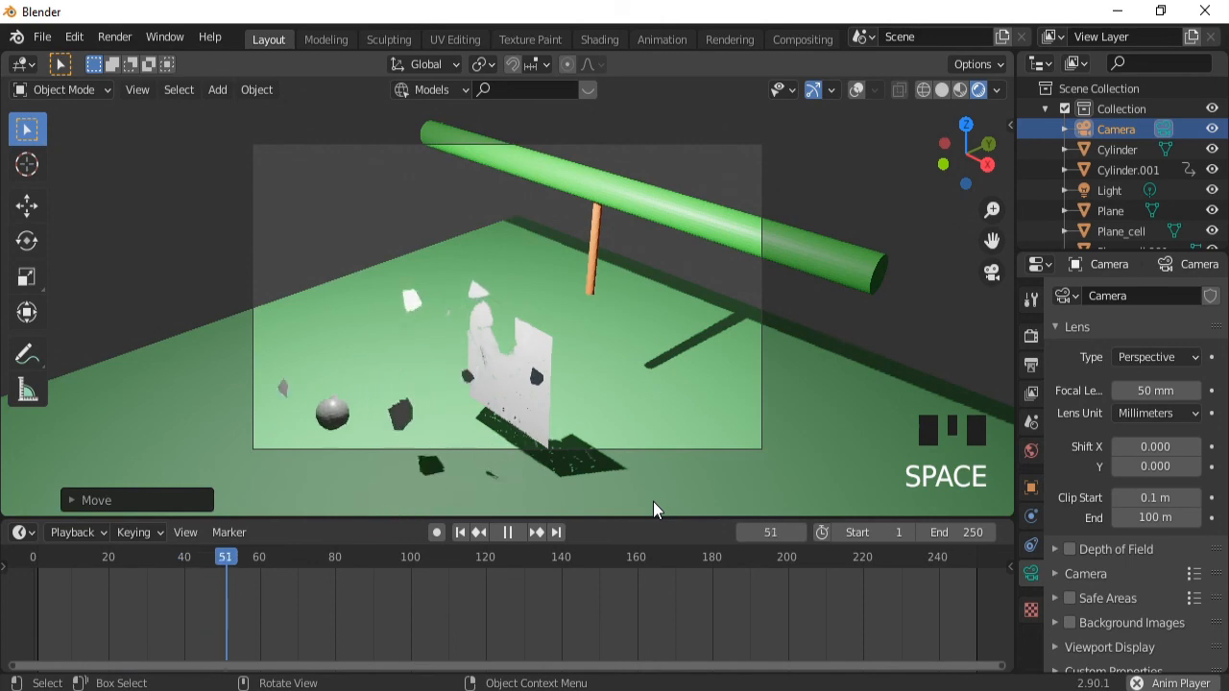
key("space")
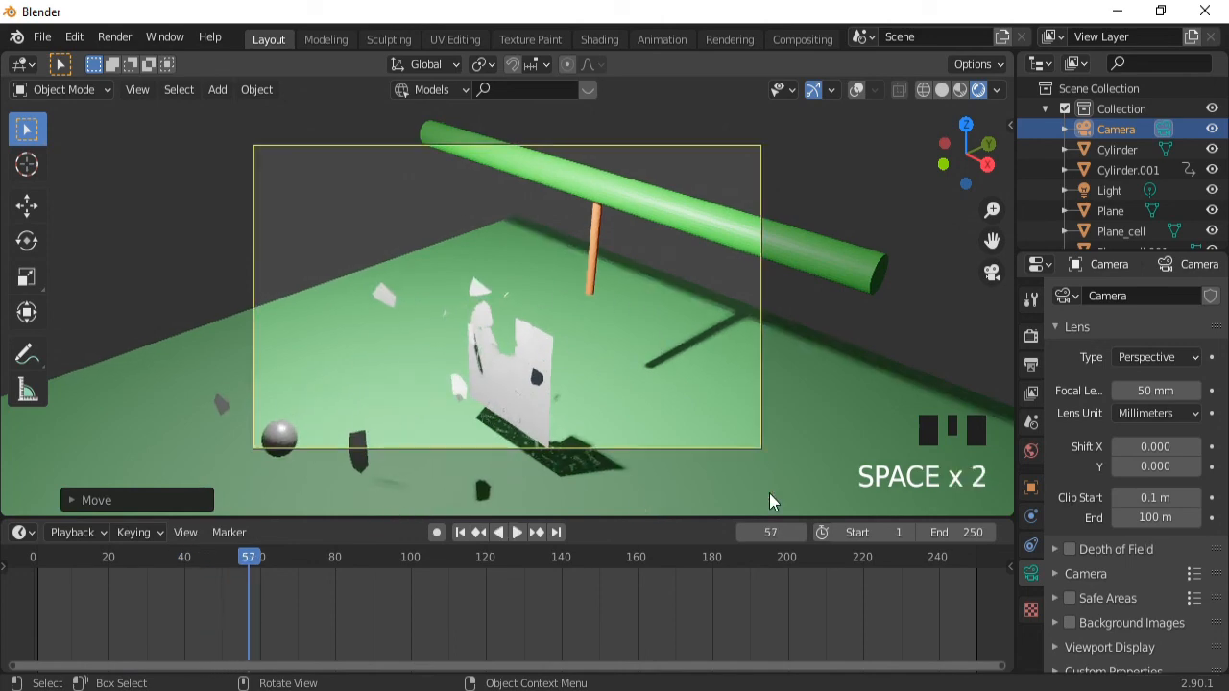